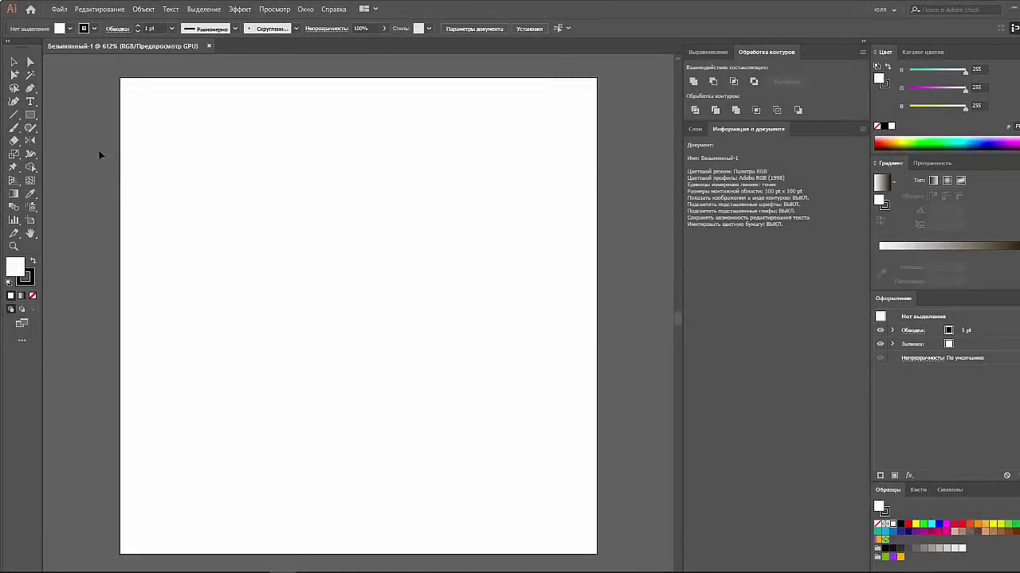
Draw a wide rectangle across the upper part of the artboard with the Rectangle tool
key(m)
drag(145, 132, 576, 266)
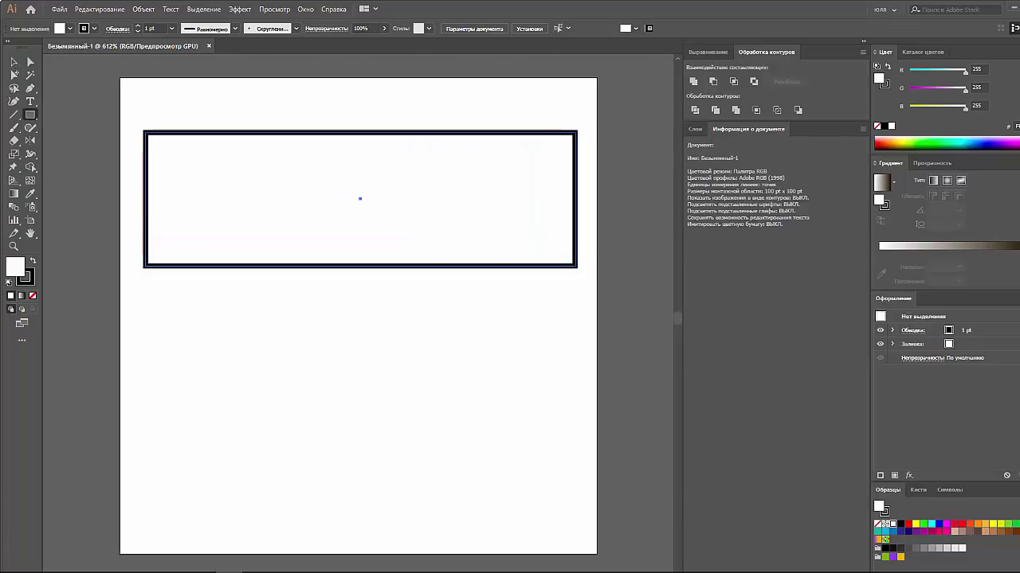
Set the rectangle's stroke to None, removing its outline
click(14, 65)
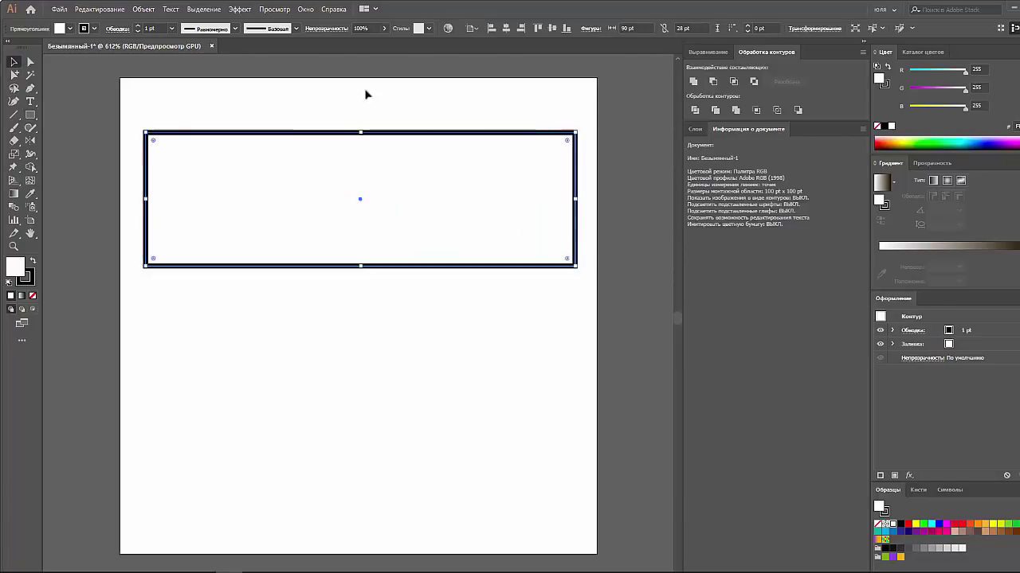
click(883, 83)
click(877, 126)
click(879, 79)
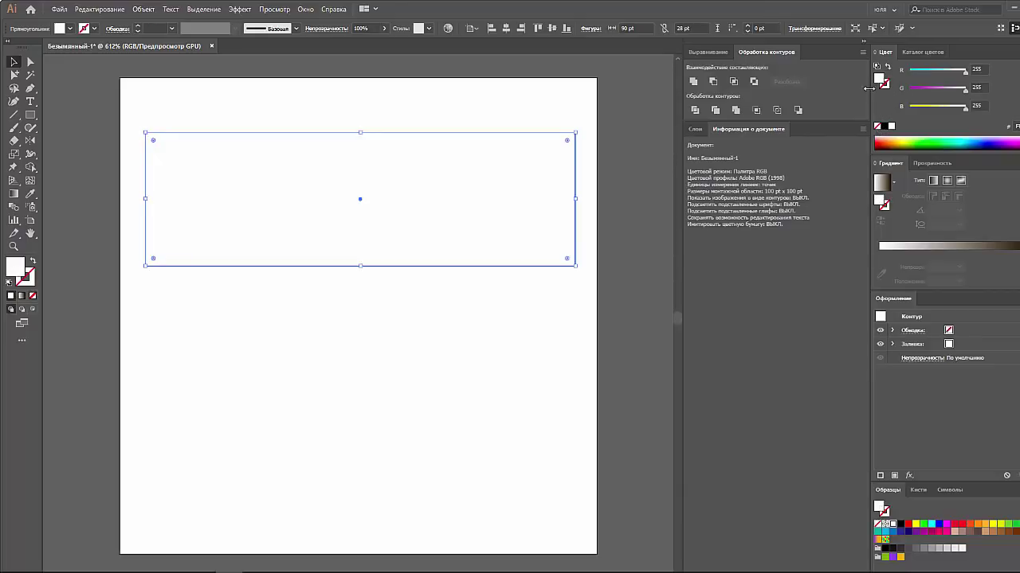
Turn the rectangle into a four-column, four-row gradient mesh with the Mesh tool
click(30, 180)
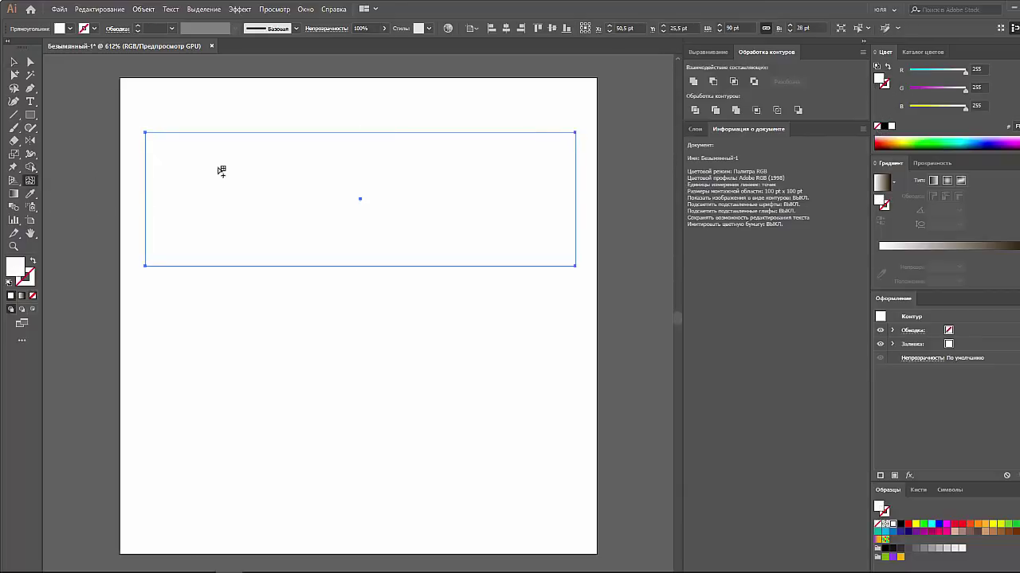
click(216, 166)
click(325, 215)
click(480, 215)
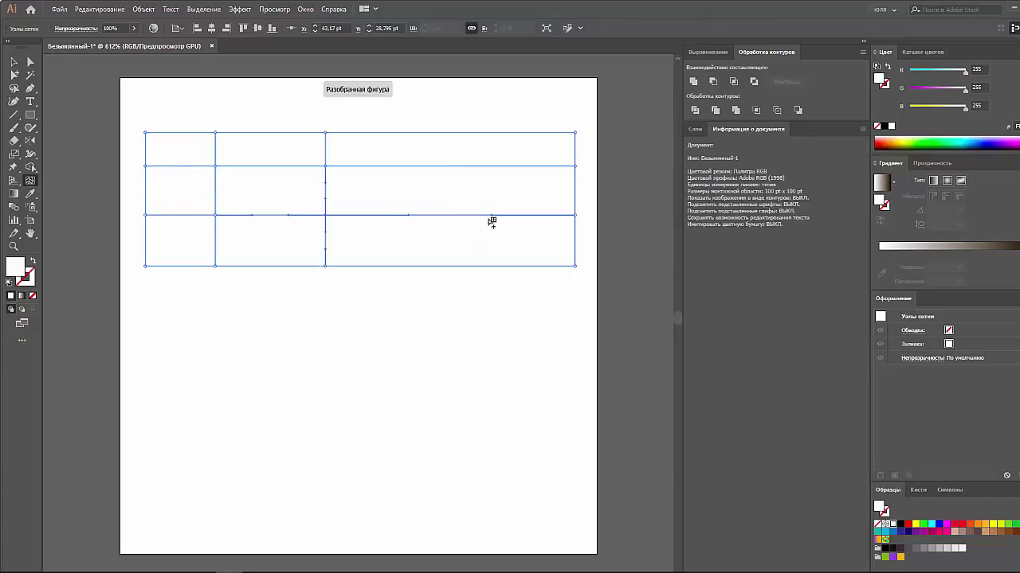
click(481, 186)
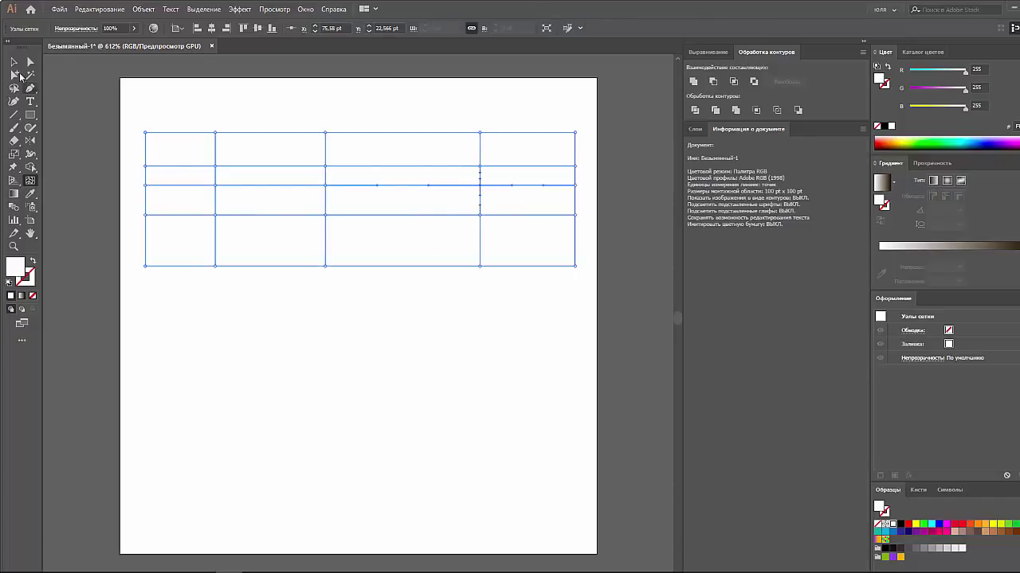
click(14, 61)
click(90, 109)
Fill the whole mesh with pale orange (R 255, G 211, B 127)
click(456, 154)
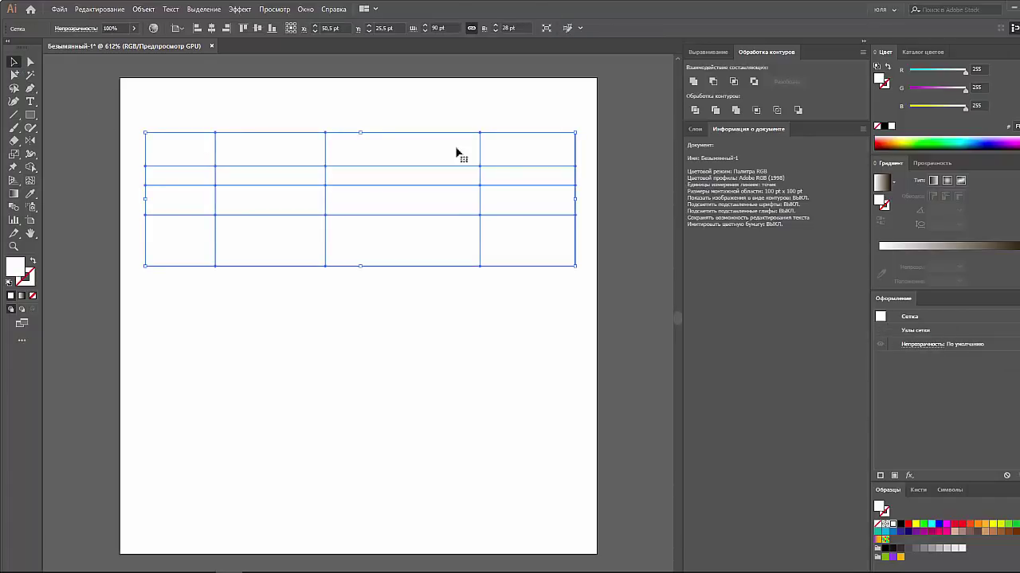
click(894, 138)
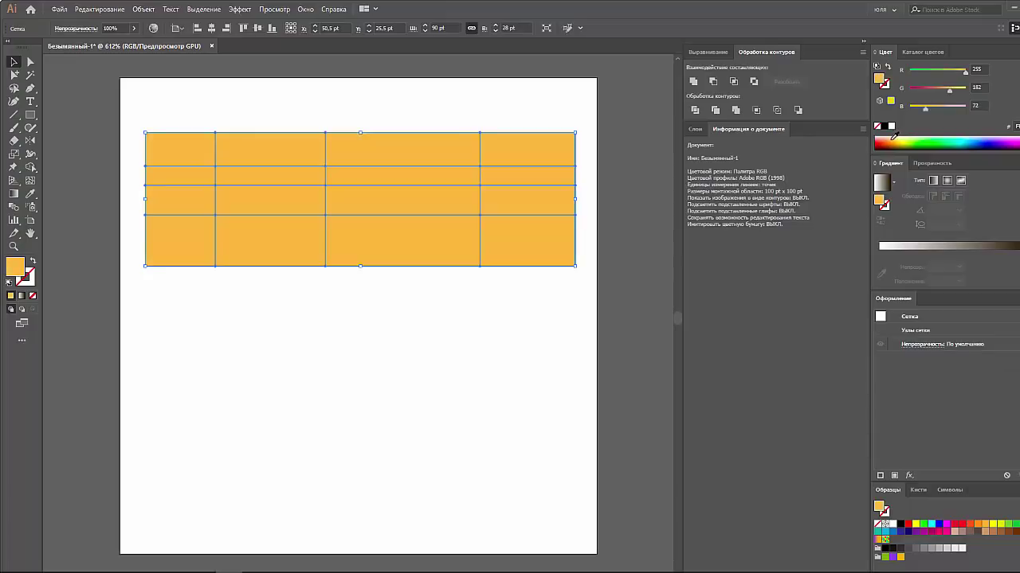
click(894, 135)
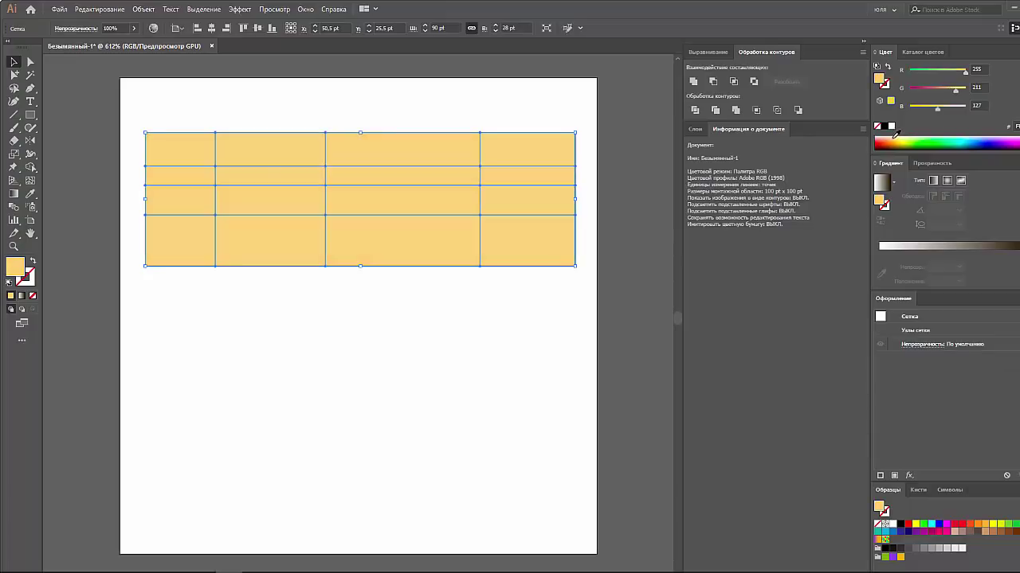
click(624, 191)
Tint the right-side mesh points yellow-green, green and light cyan
click(30, 65)
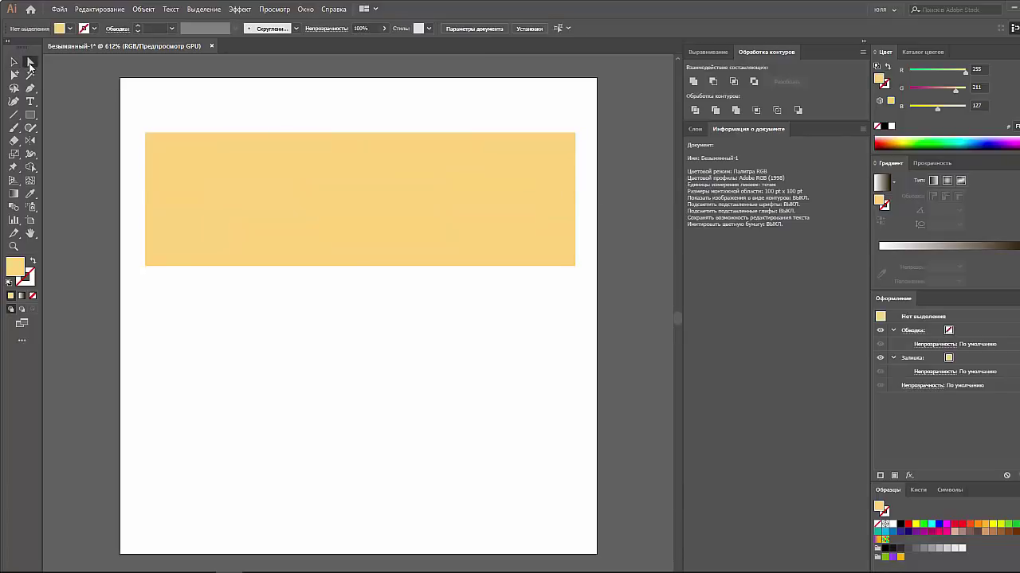
click(200, 171)
click(480, 166)
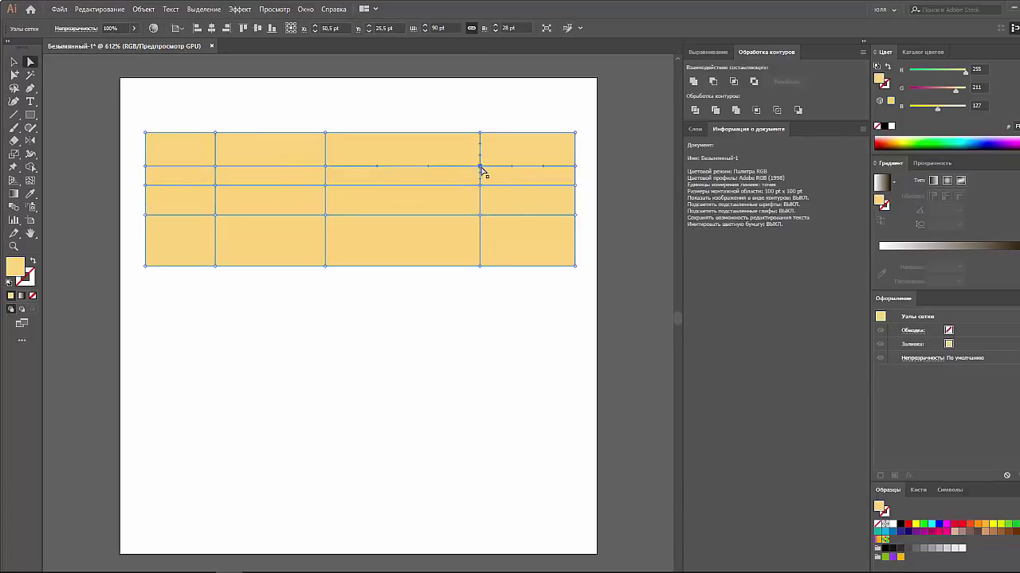
click(907, 139)
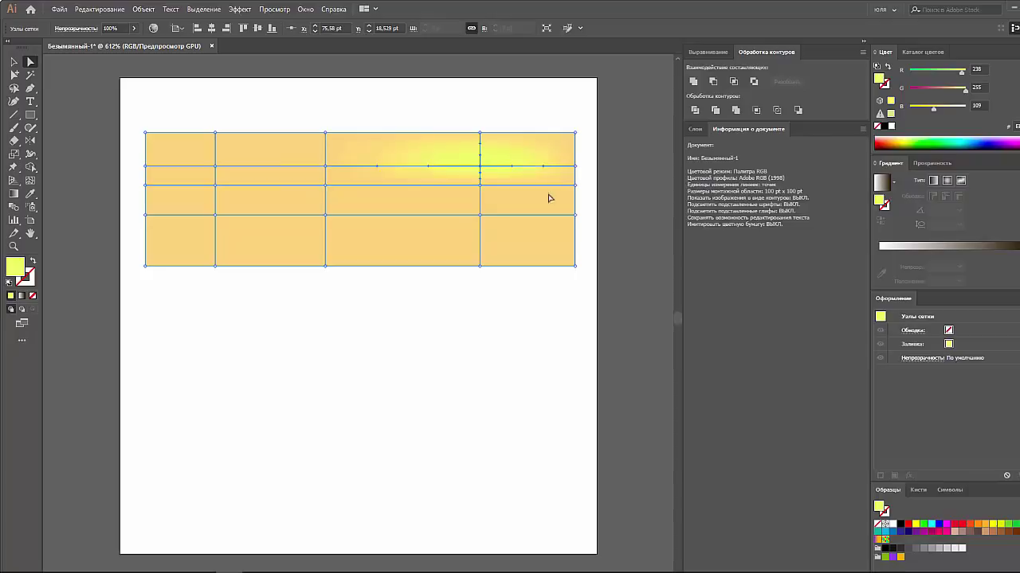
click(479, 186)
click(922, 141)
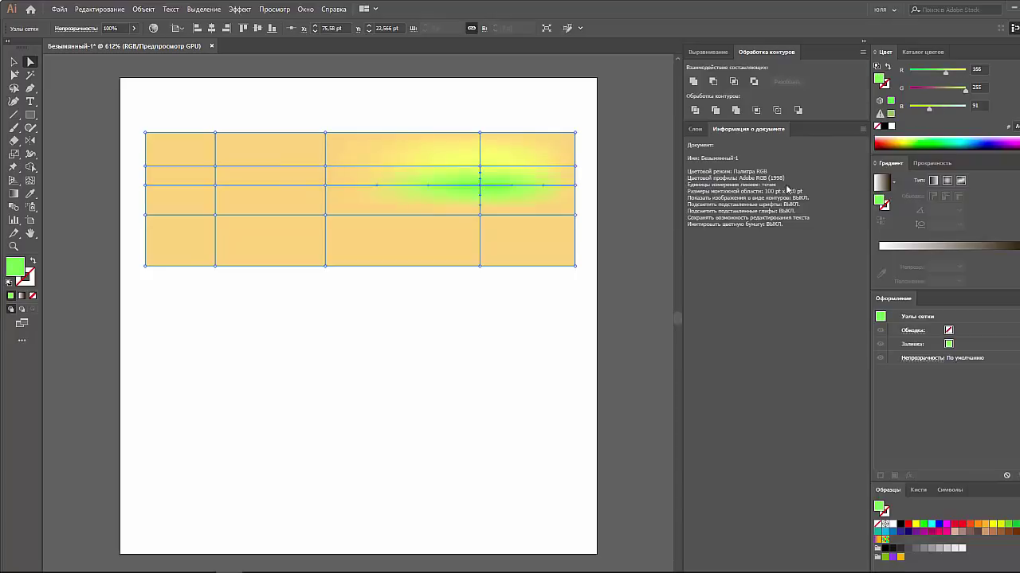
click(480, 214)
click(962, 140)
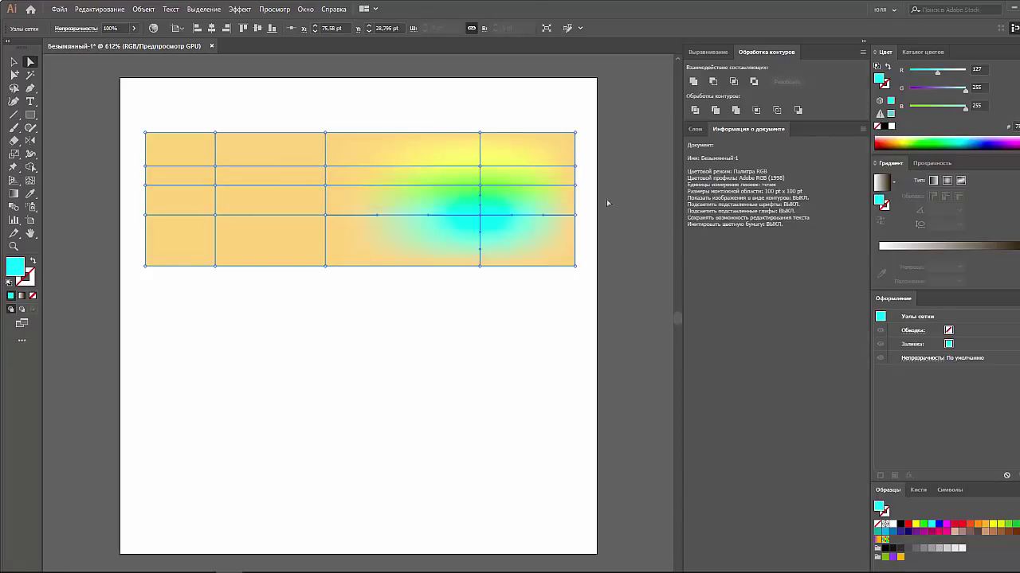
Colour the lower-middle and left mesh points light blue, purple and pink
click(325, 215)
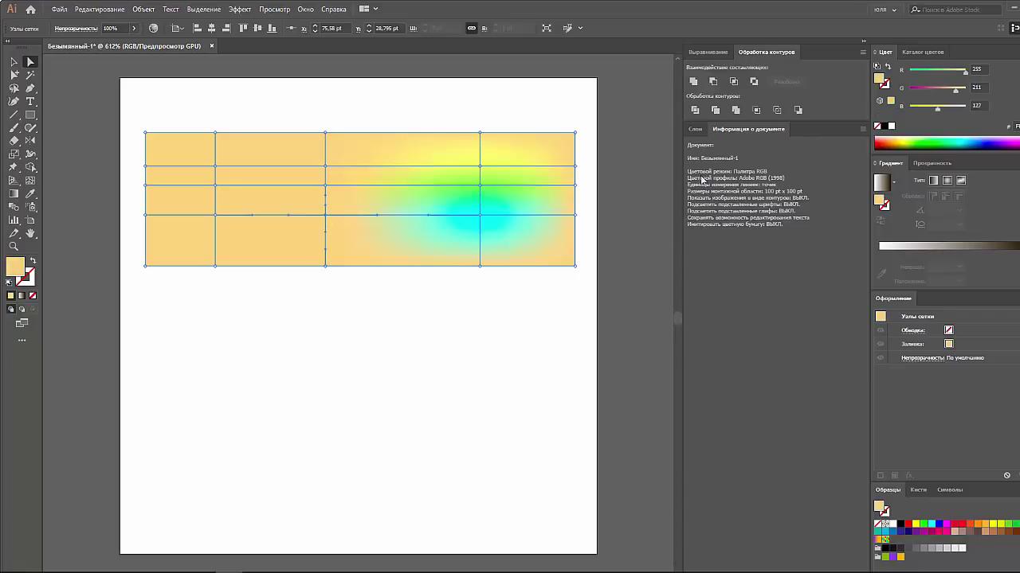
click(983, 139)
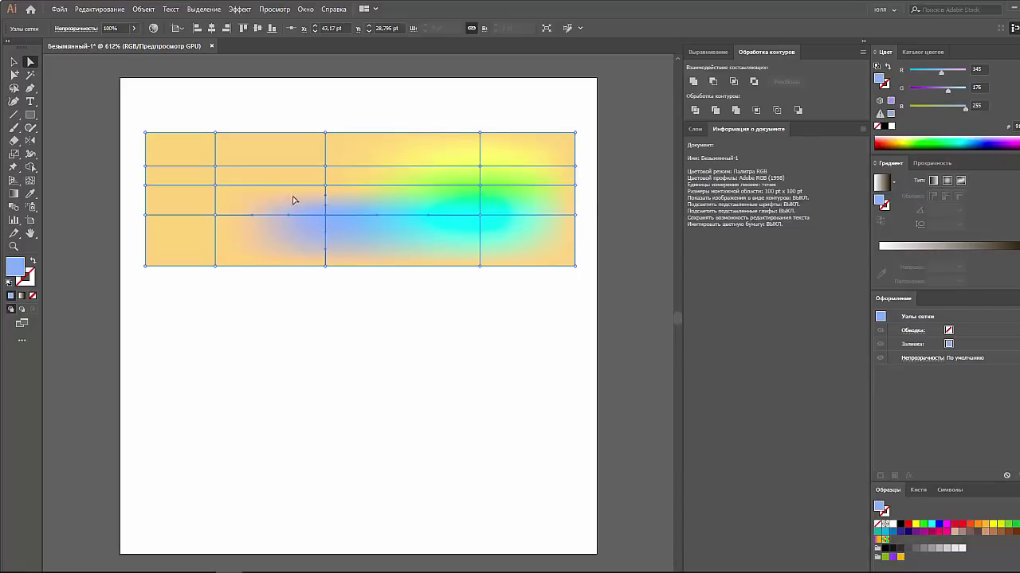
click(215, 214)
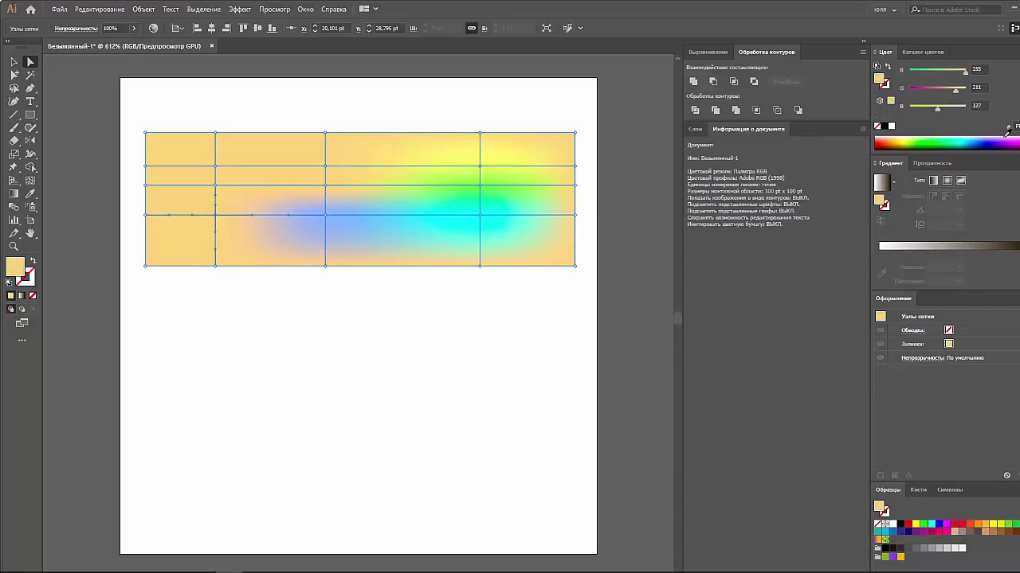
click(994, 144)
click(215, 185)
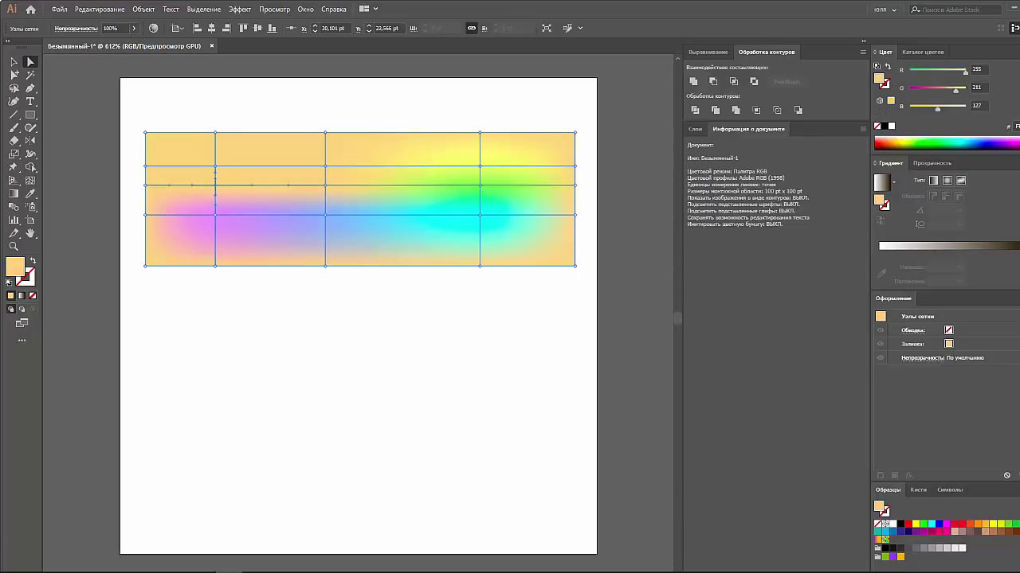
click(1012, 139)
click(560, 236)
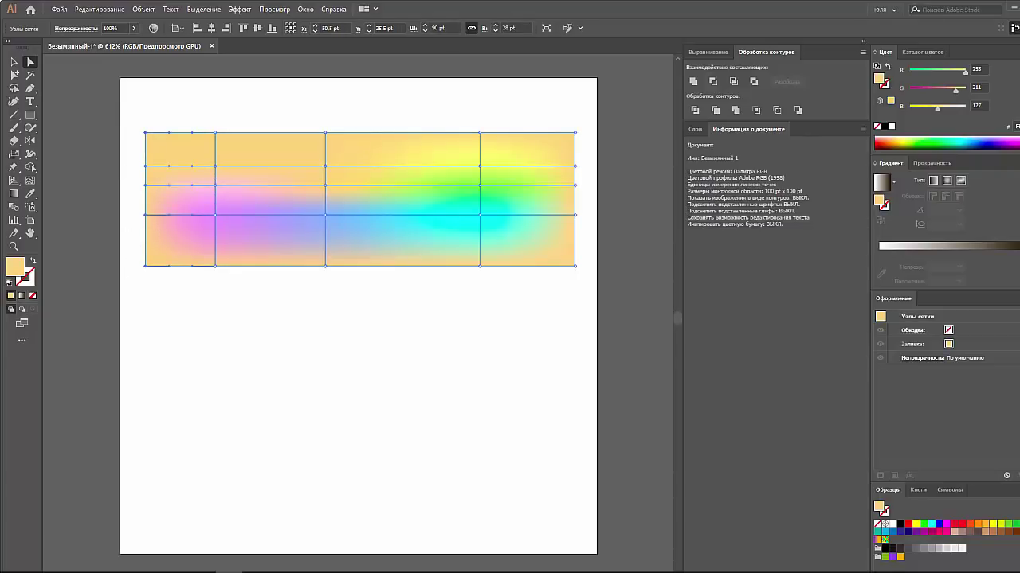
Colour the marquee-selected top-left mesh points pale blue
drag(197, 109, 243, 169)
click(245, 175)
click(971, 137)
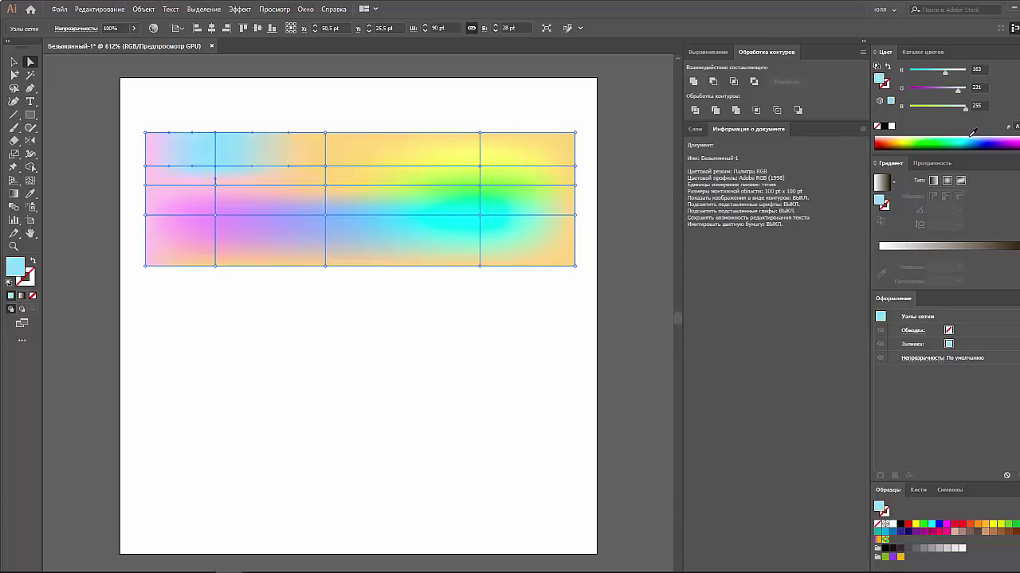
click(972, 132)
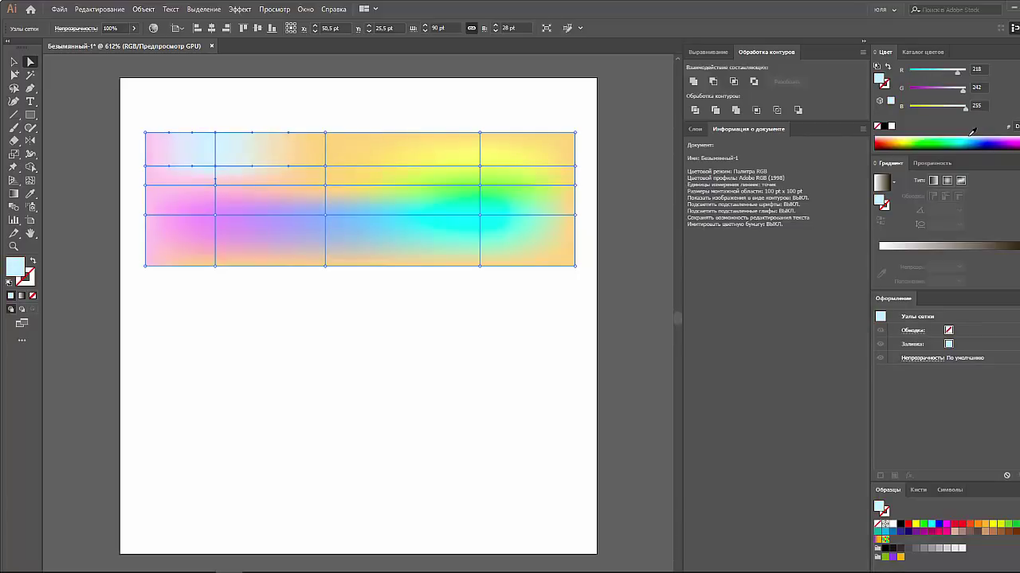
click(971, 134)
Drag a lower-left mesh point to bend the grid and tint the lower area pink-violet
click(215, 214)
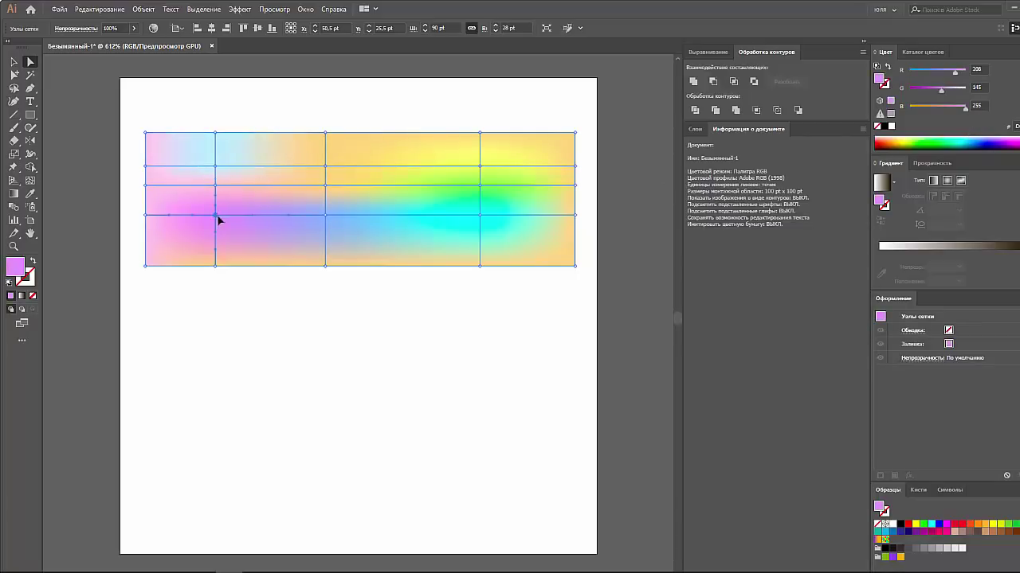
drag(217, 218, 225, 229)
click(354, 255)
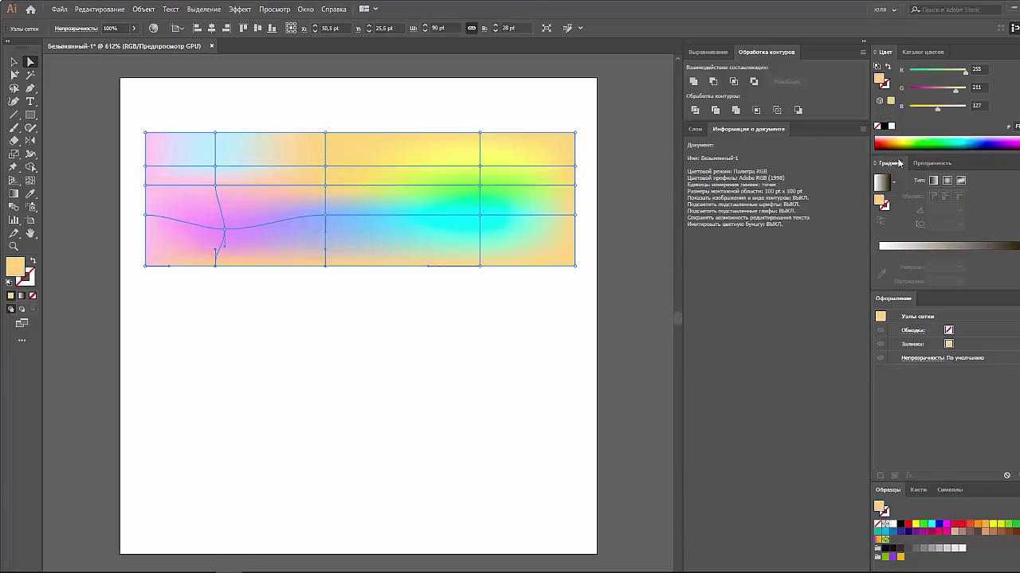
click(1012, 137)
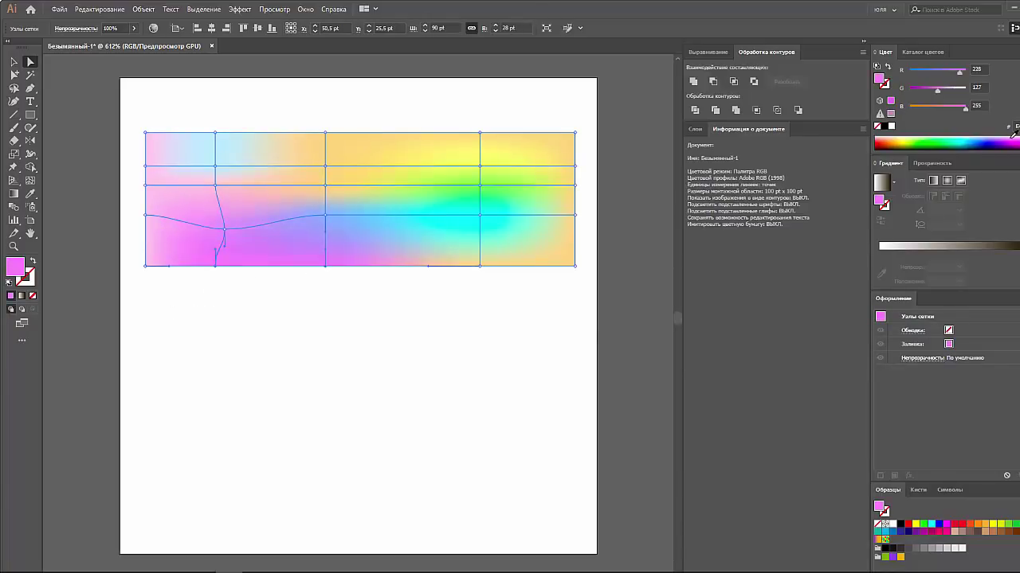
drag(626, 132, 410, 152)
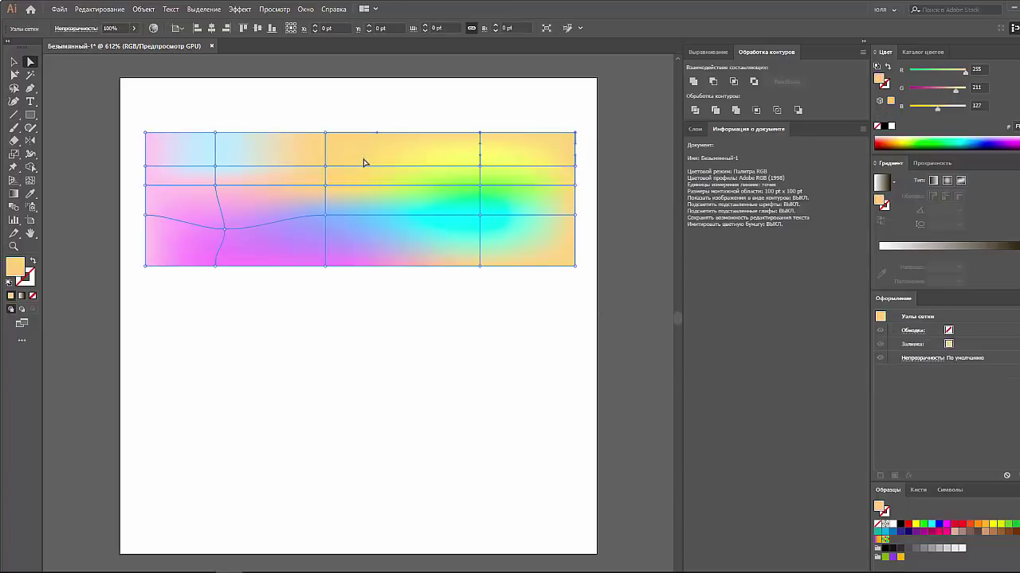
Recolour the top-right and right-side mesh points pale yellow and light green
click(996, 137)
click(900, 138)
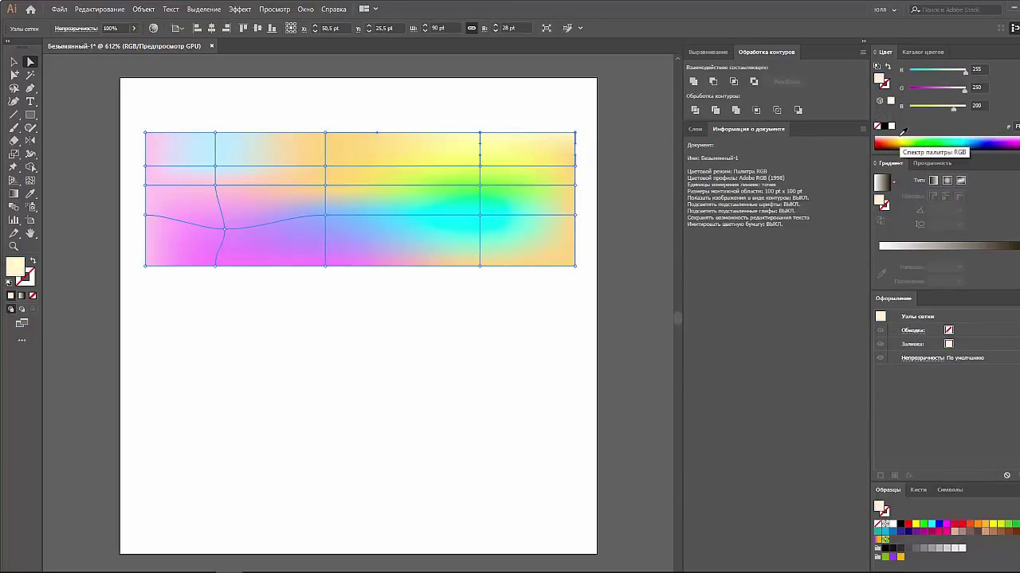
click(525, 252)
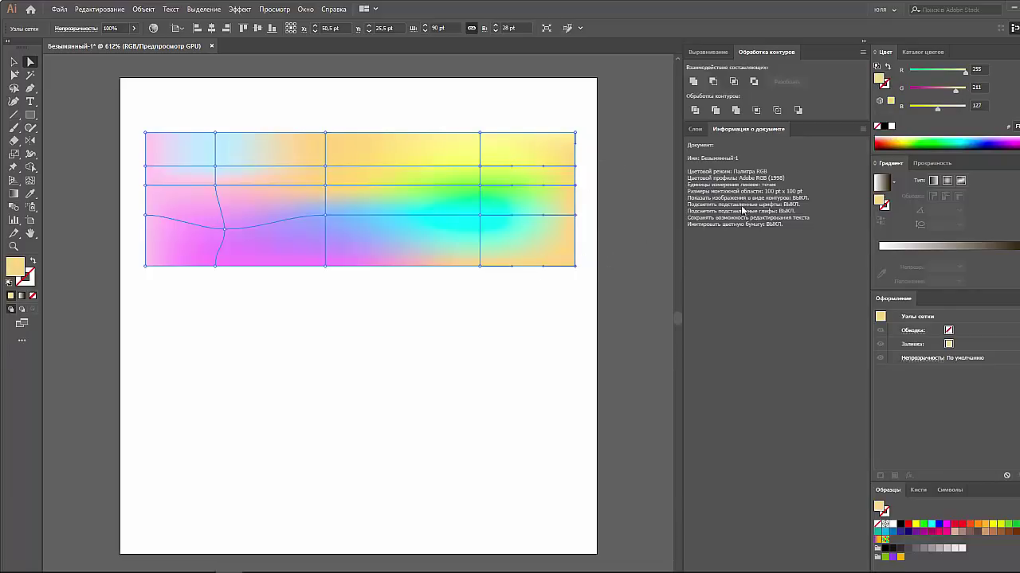
click(923, 139)
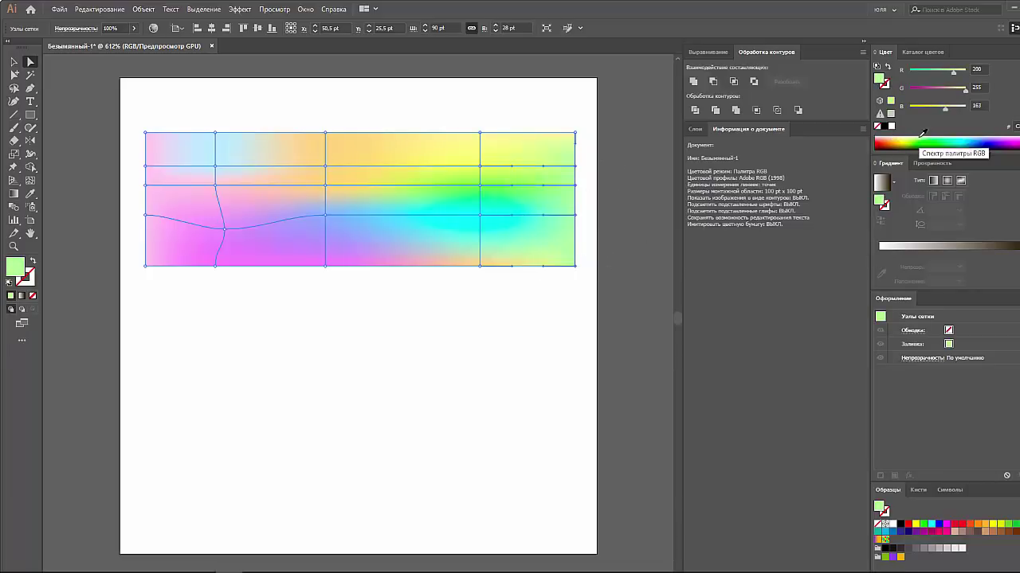
click(480, 186)
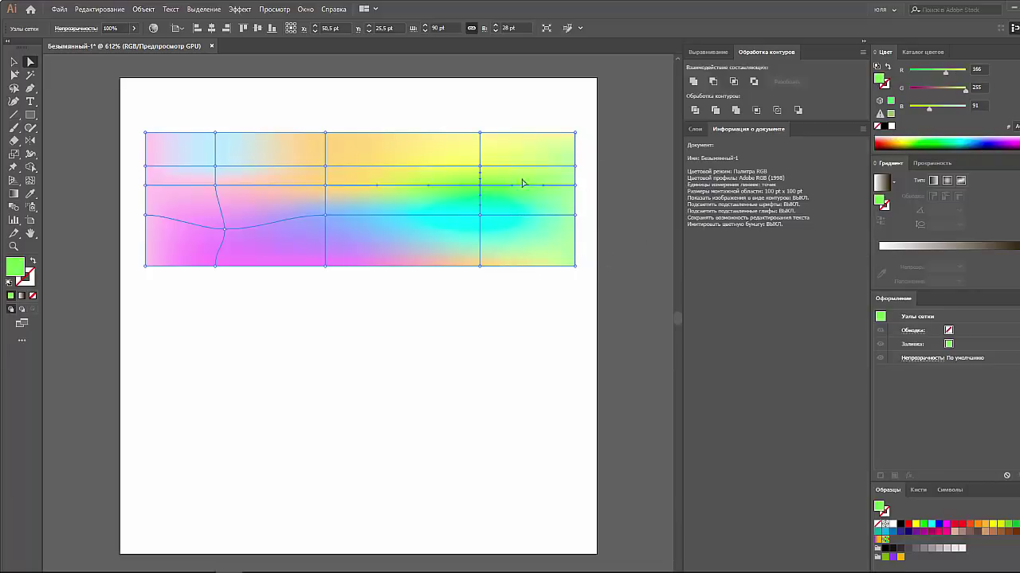
click(907, 137)
Tint the top-edge mesh points mint green and pale cream, then deselect
drag(296, 99, 446, 159)
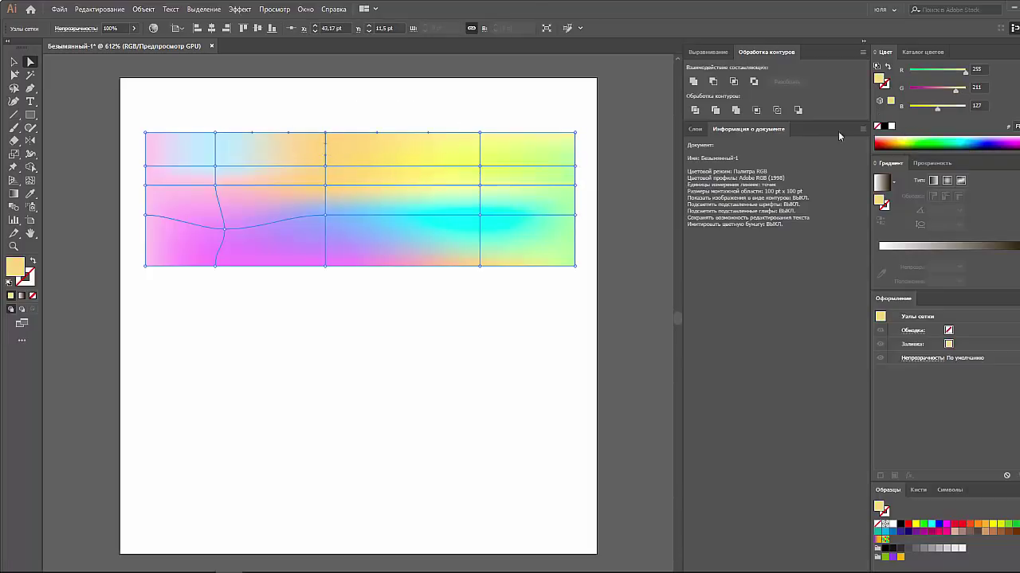
click(940, 137)
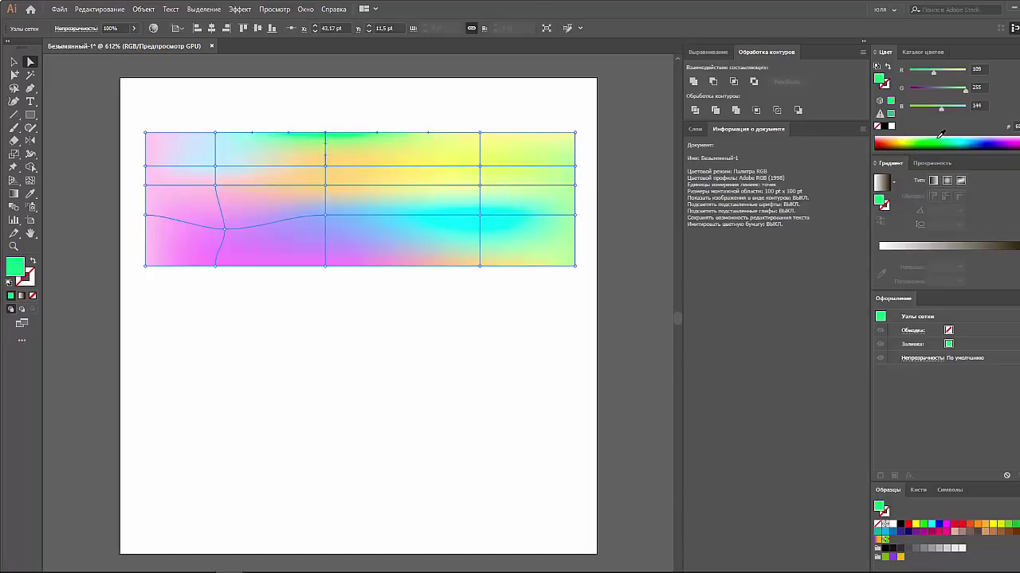
click(940, 134)
click(481, 133)
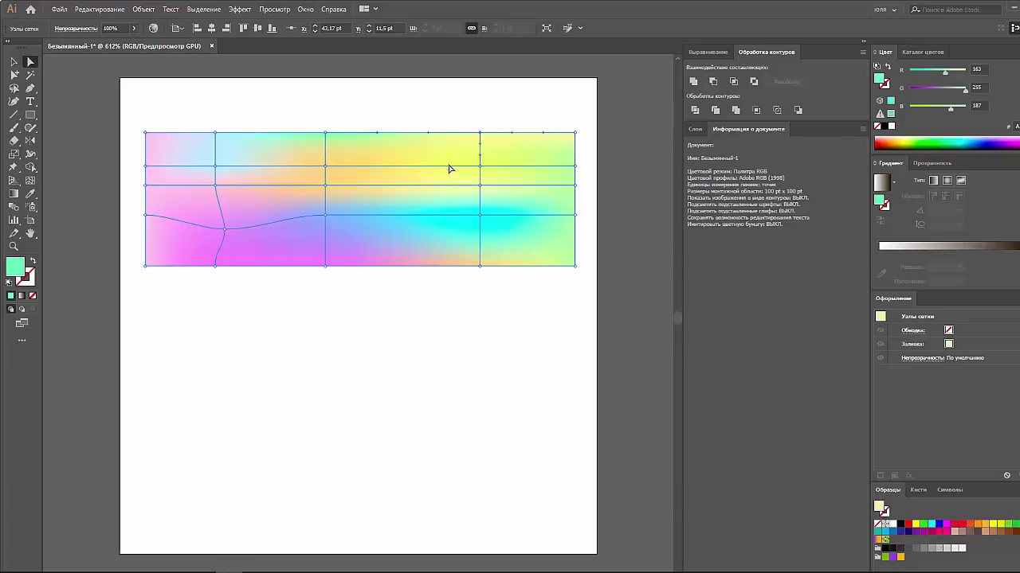
click(950, 137)
click(905, 136)
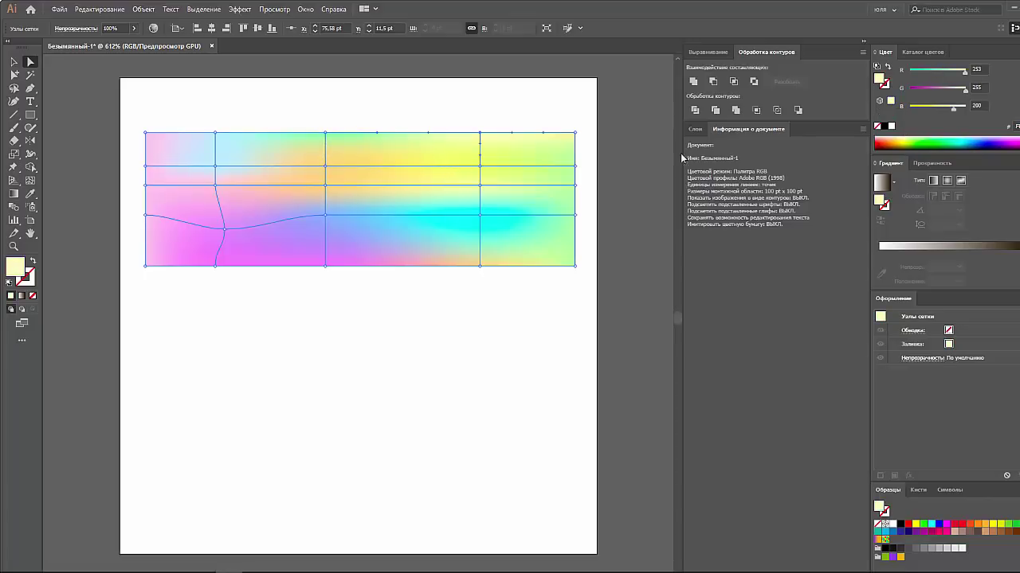
key(ctrl+shift+a)
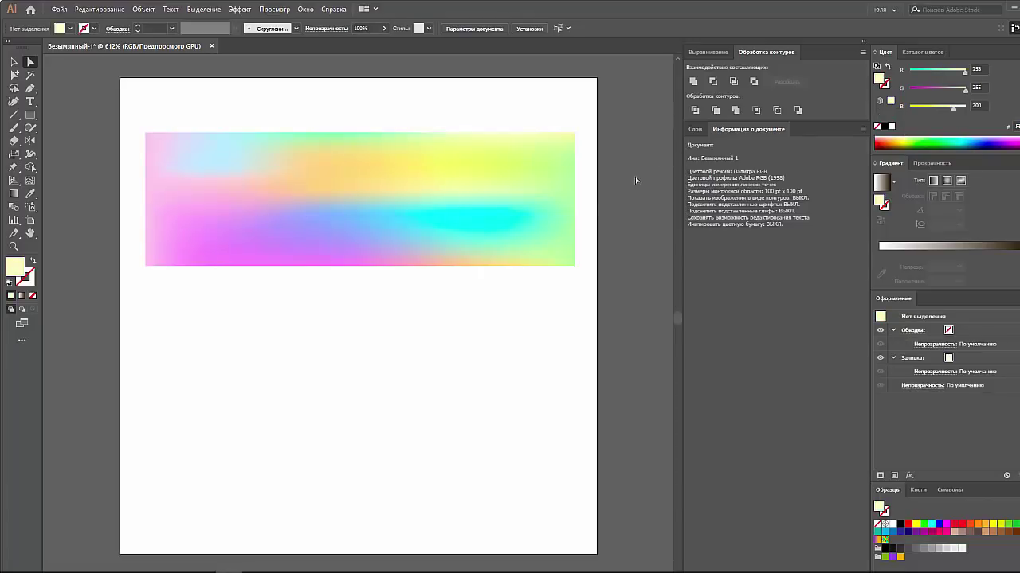
Drag four interior mesh nodes on the left and middle to curve the grid
click(521, 200)
click(325, 166)
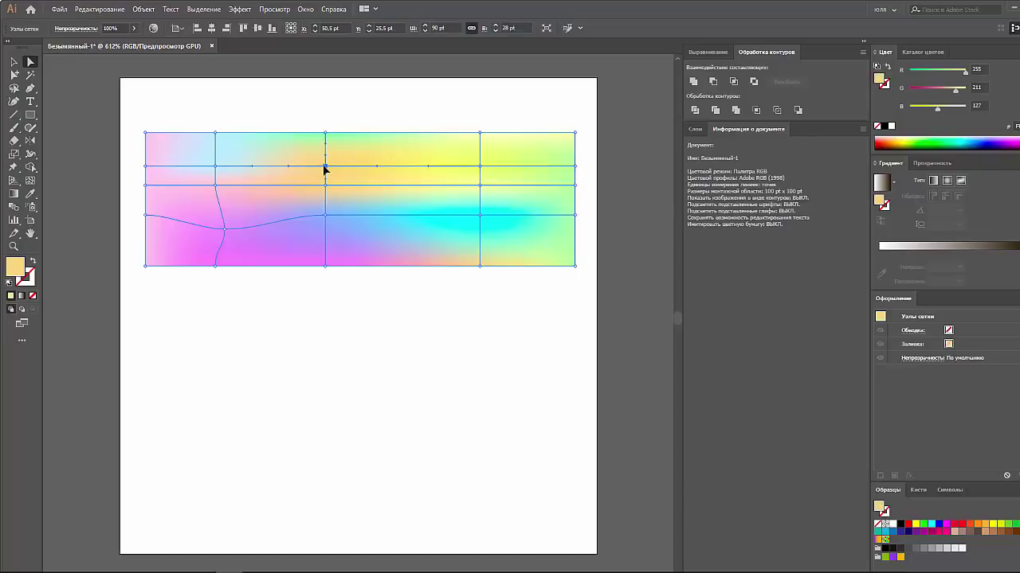
mouse_move(325, 166)
mouse_down()
mouse_move(356, 188)
mouse_move(301, 233)
mouse_up()
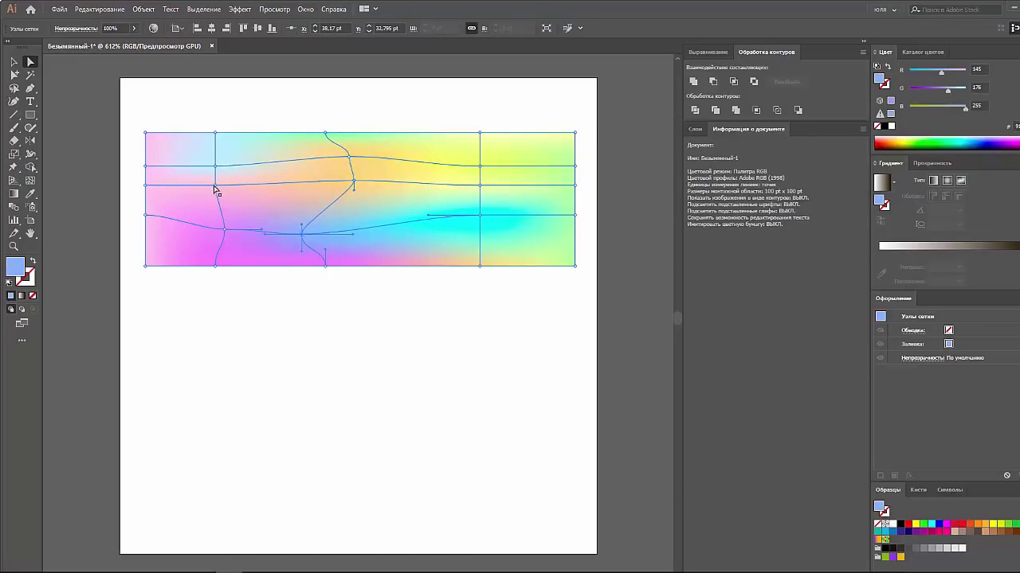
drag(216, 185, 287, 190)
drag(225, 232, 201, 222)
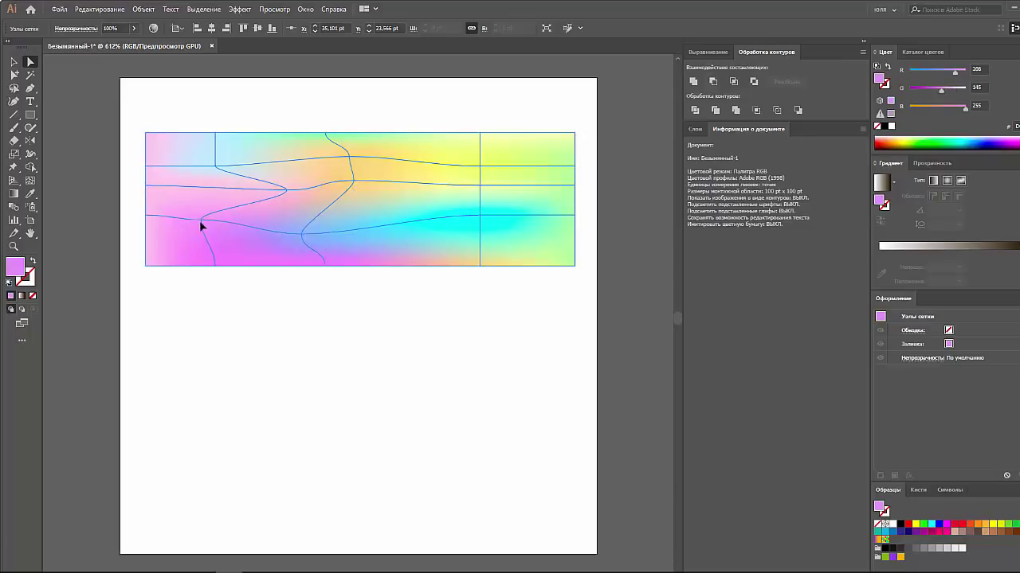
drag(216, 166, 201, 162)
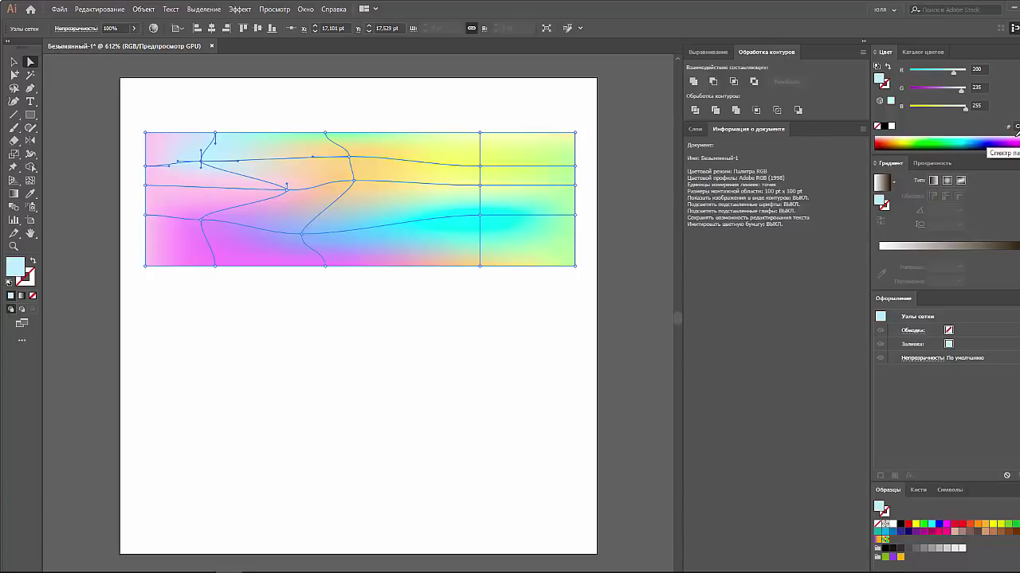
Tint a mesh point light green and lighten the lower-middle point's blue
click(925, 138)
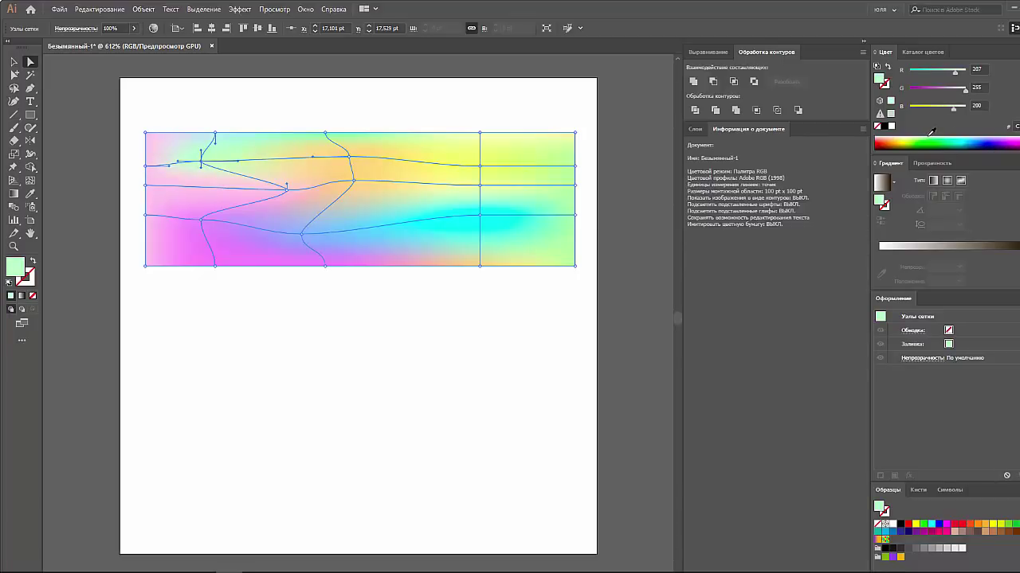
click(500, 319)
click(396, 239)
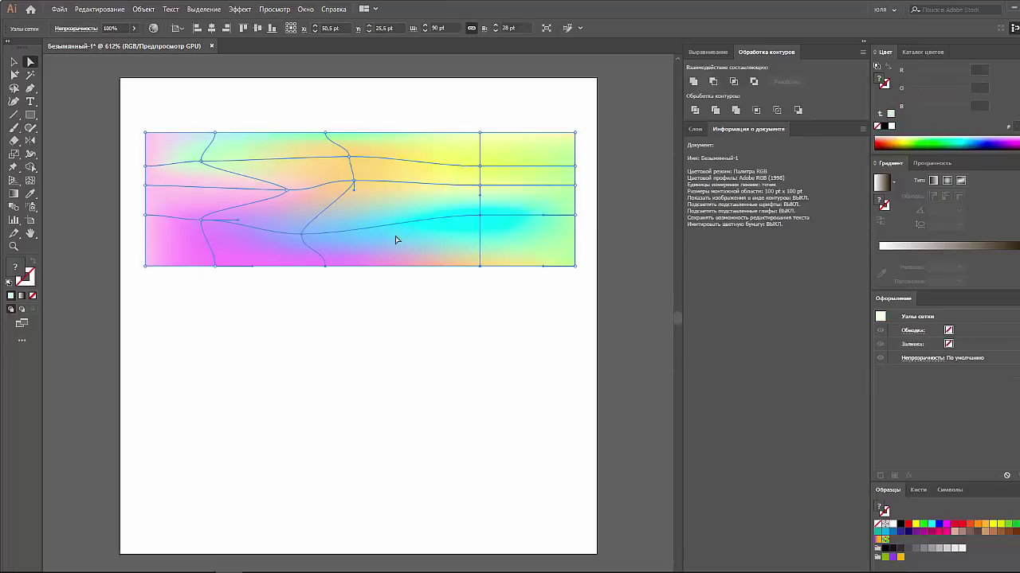
click(303, 235)
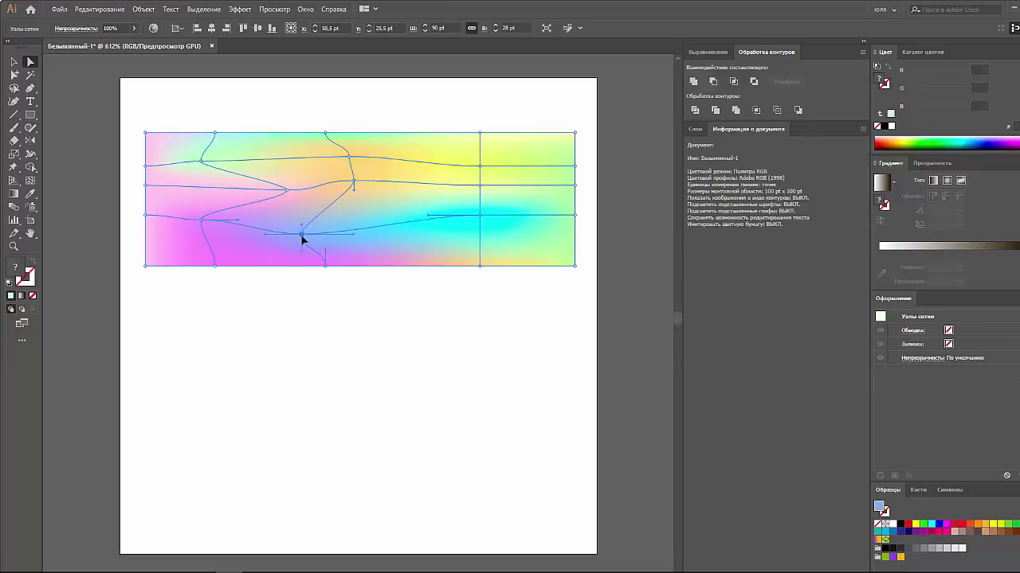
click(976, 135)
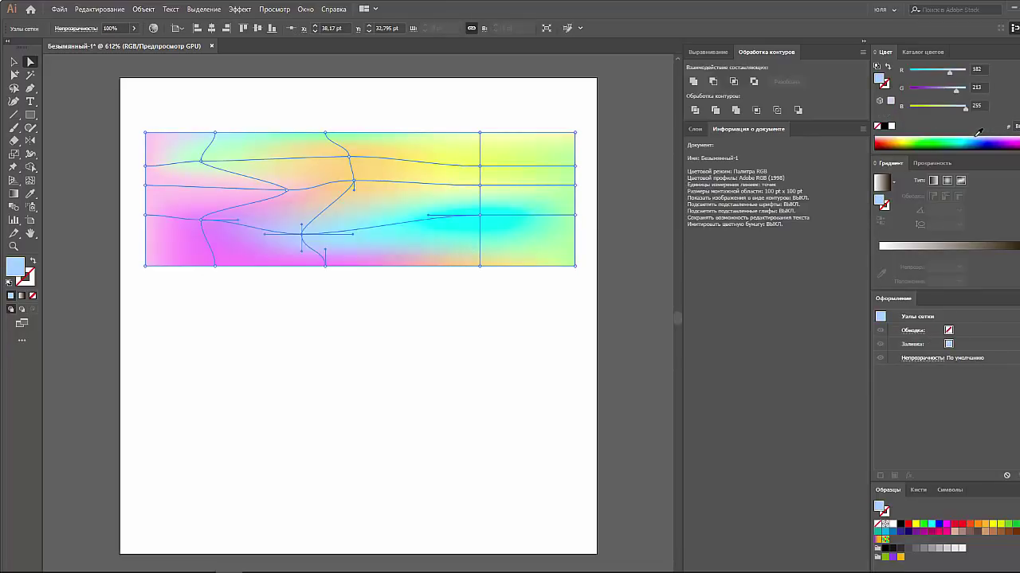
Lighten the lower-left lavender point to pale pink and turn a bottom-edge point blue
click(200, 225)
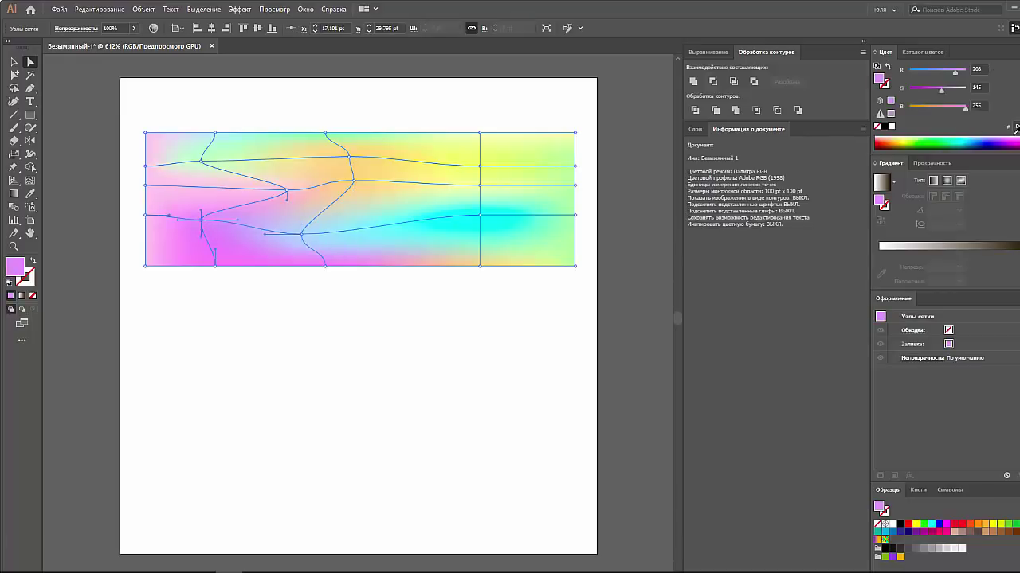
click(1015, 135)
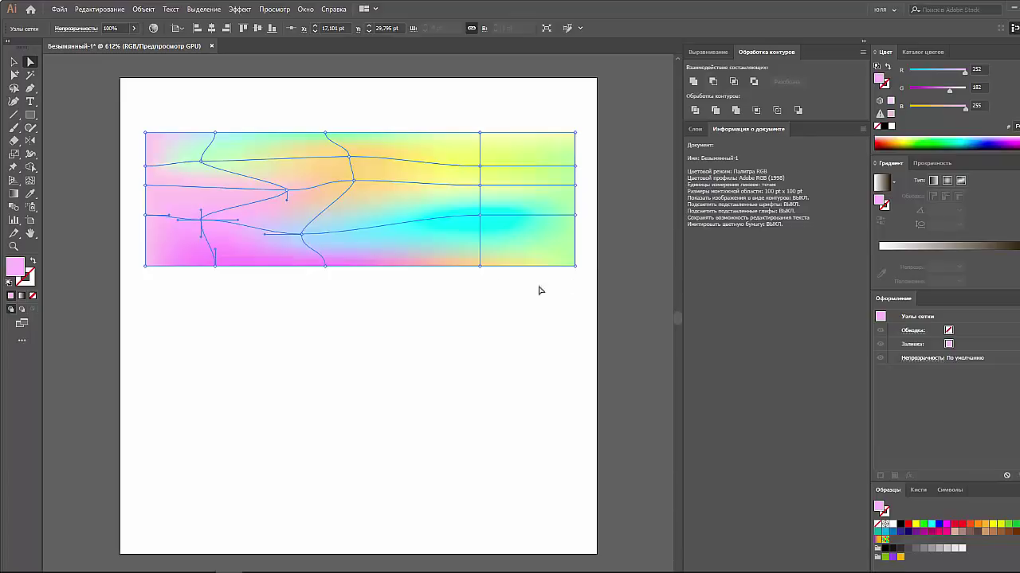
click(479, 266)
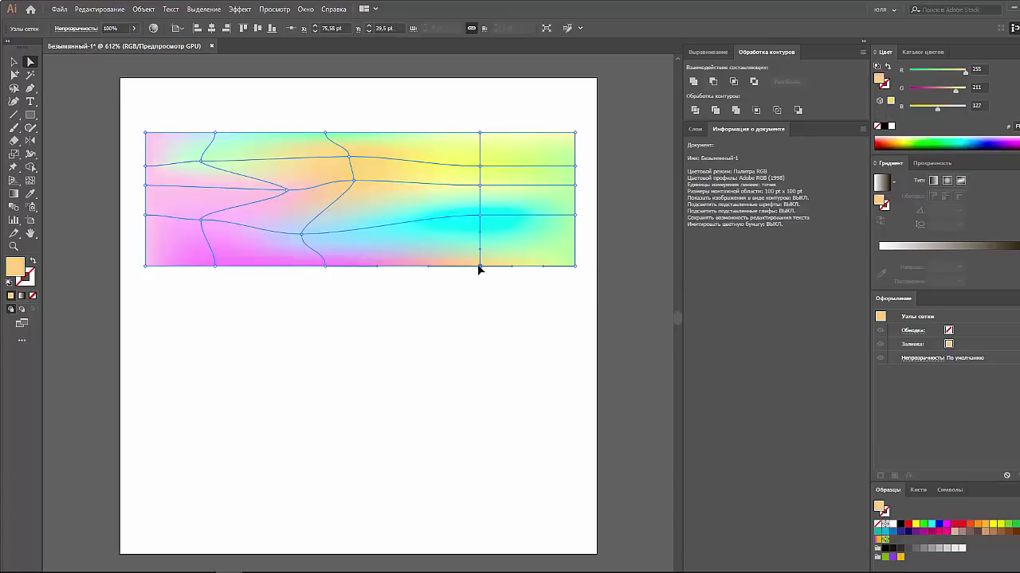
click(977, 136)
click(604, 213)
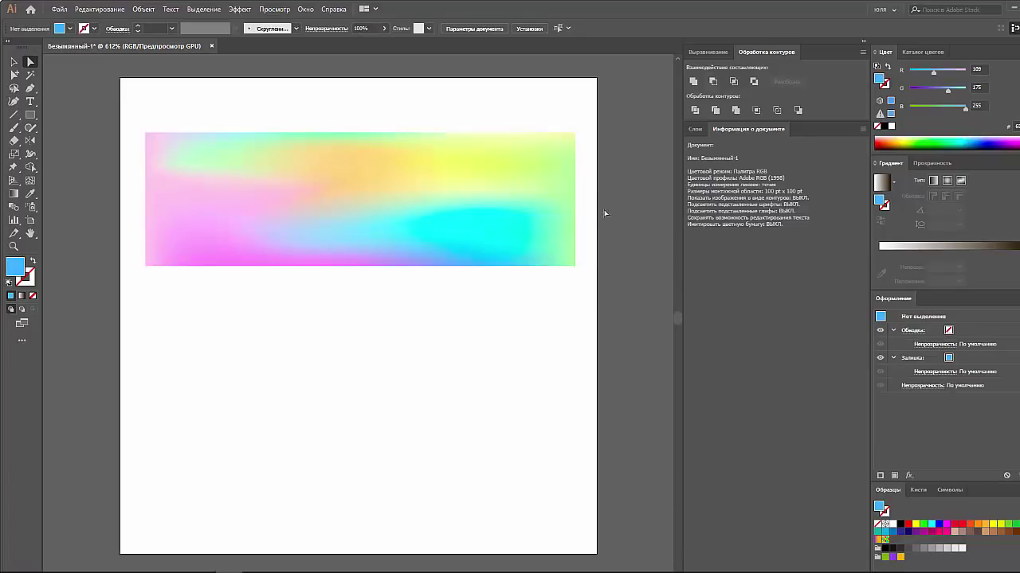
click(568, 205)
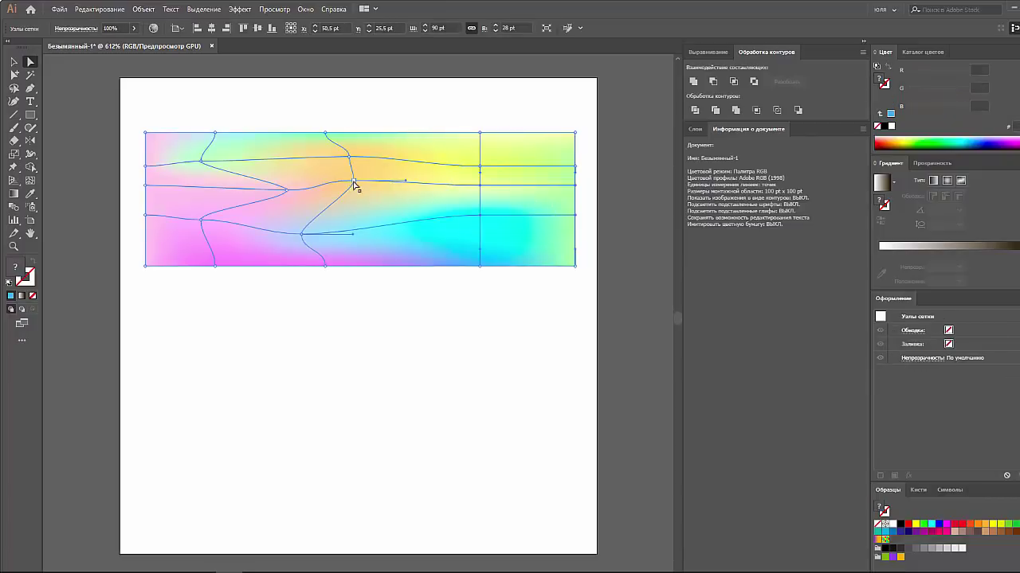
Recolour the two middle mesh points light green and pale green
click(353, 185)
click(918, 140)
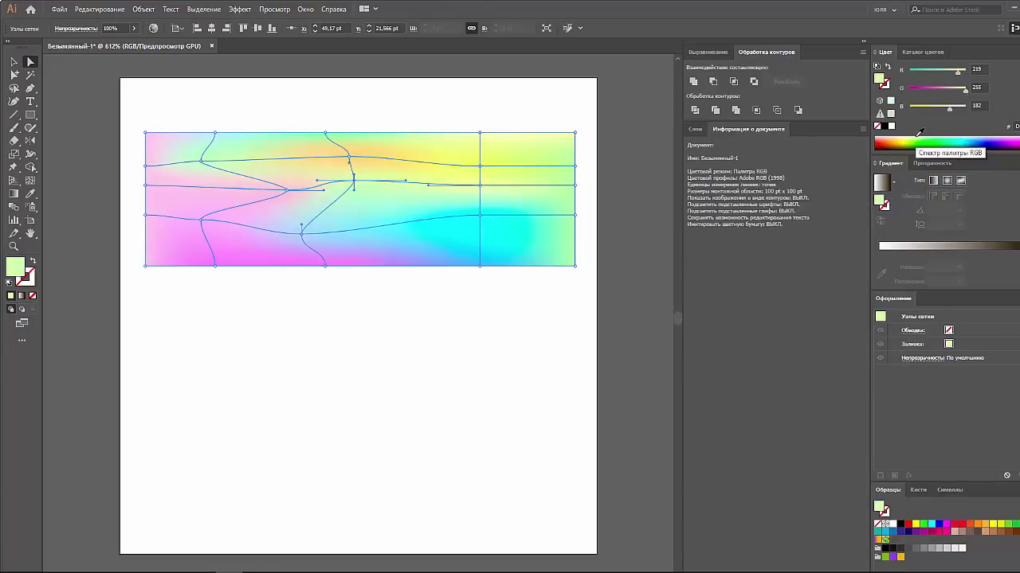
click(351, 162)
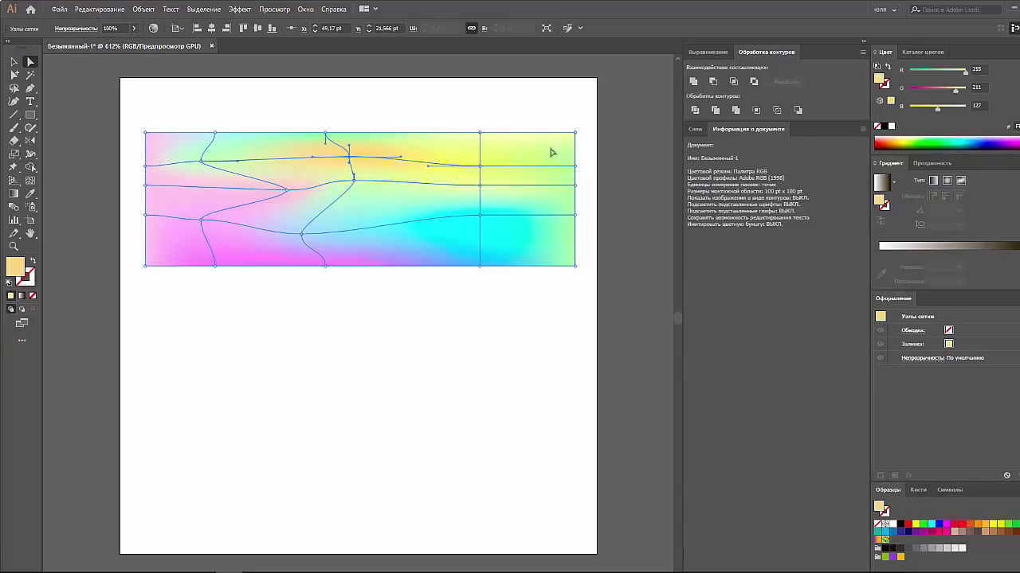
click(925, 139)
click(633, 213)
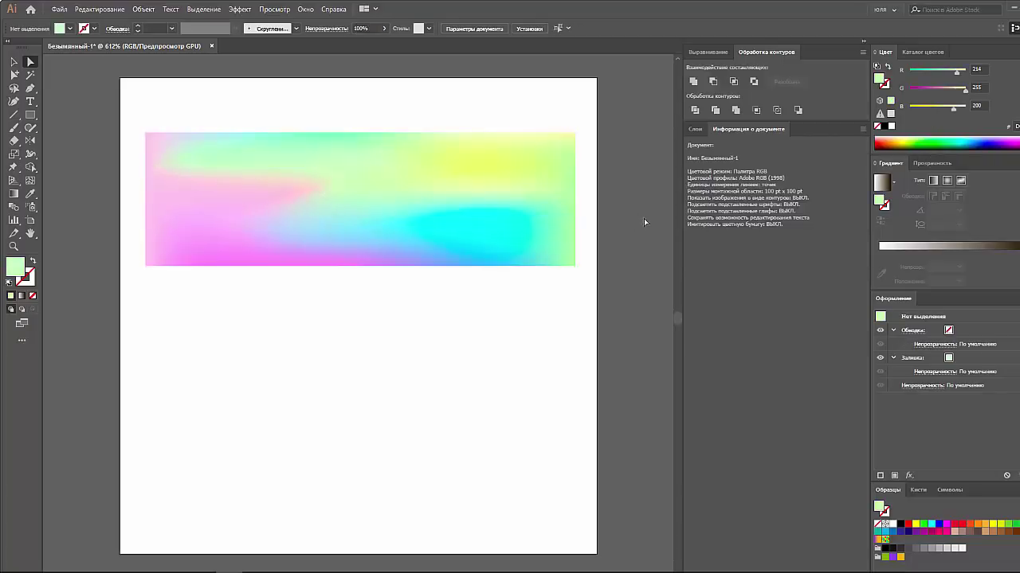
click(467, 205)
Drag eight right, centre and left mesh nodes into long diagonal chevrons
click(479, 186)
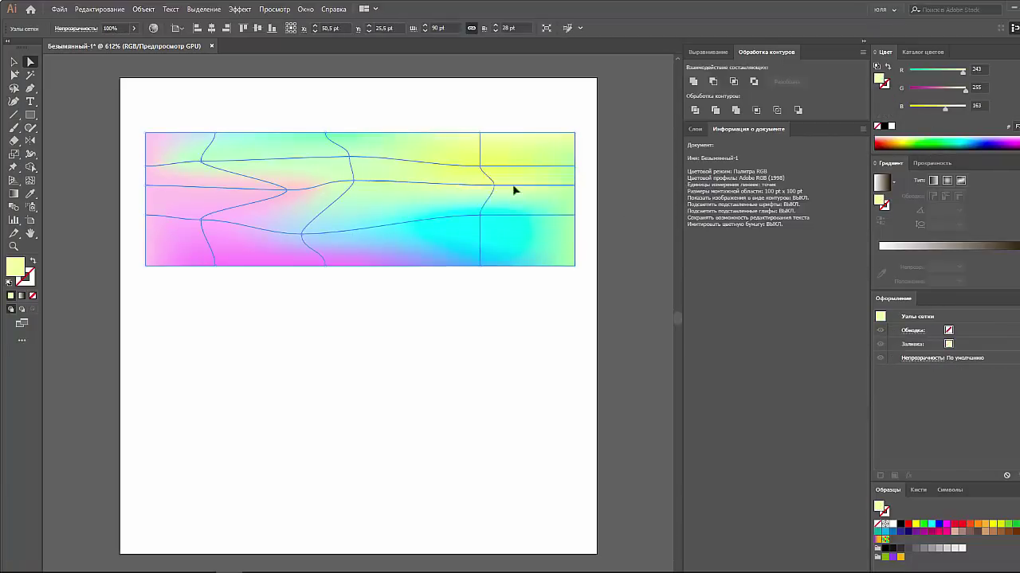
drag(480, 186, 551, 185)
drag(481, 167, 474, 155)
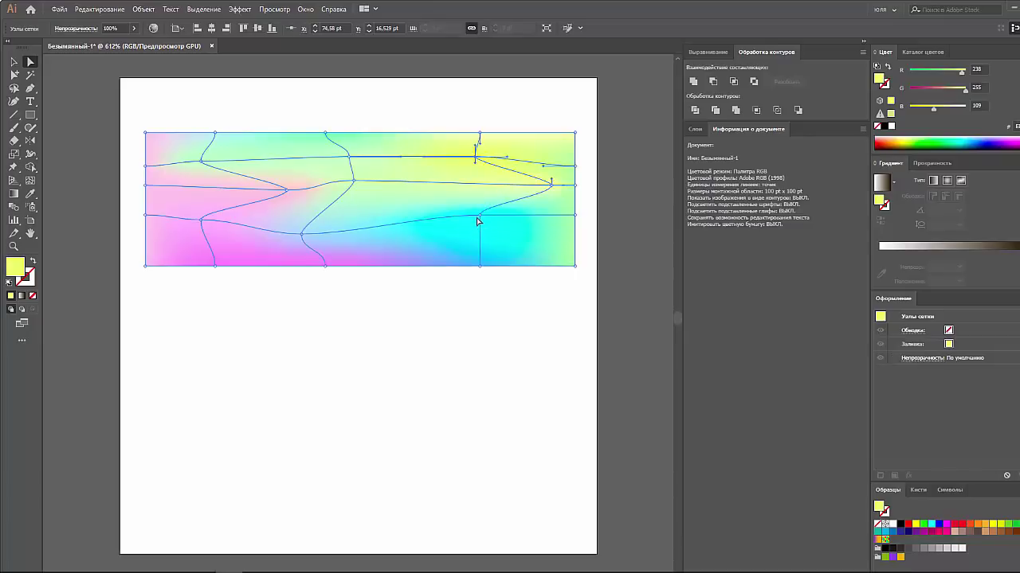
mouse_move(480, 215)
mouse_down()
mouse_move(514, 233)
mouse_move(496, 230)
mouse_up()
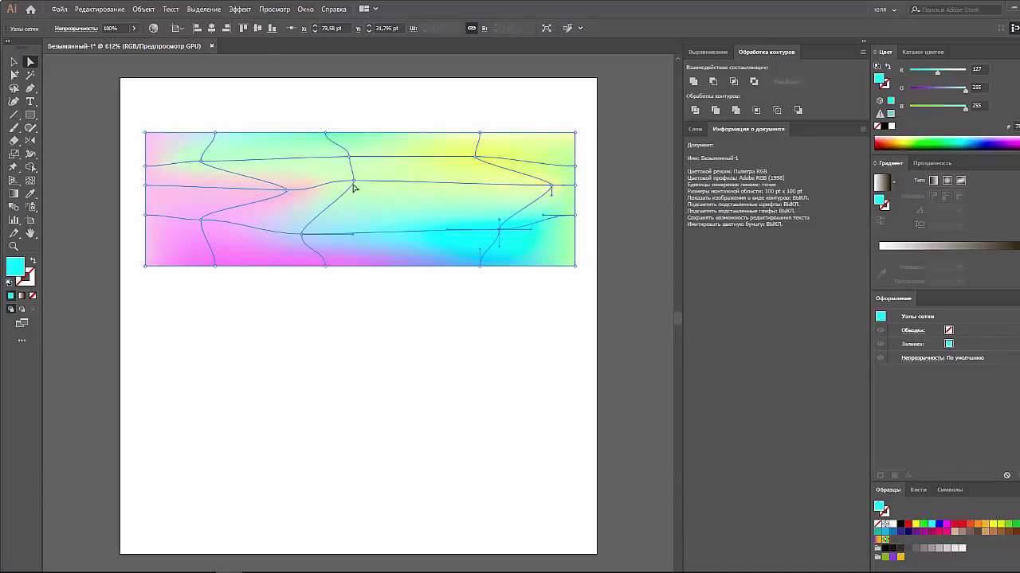
drag(353, 182, 444, 191)
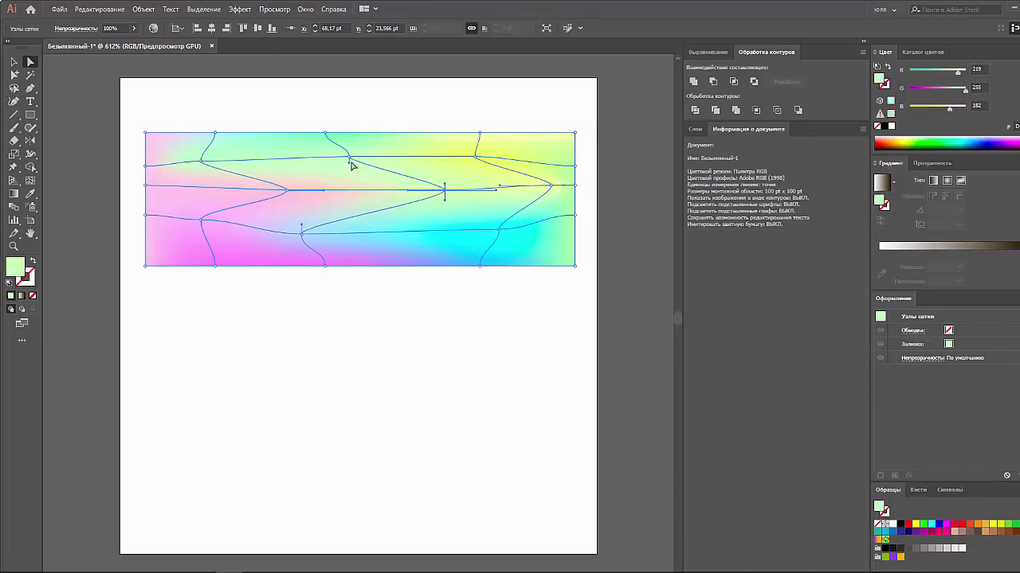
drag(201, 163, 191, 158)
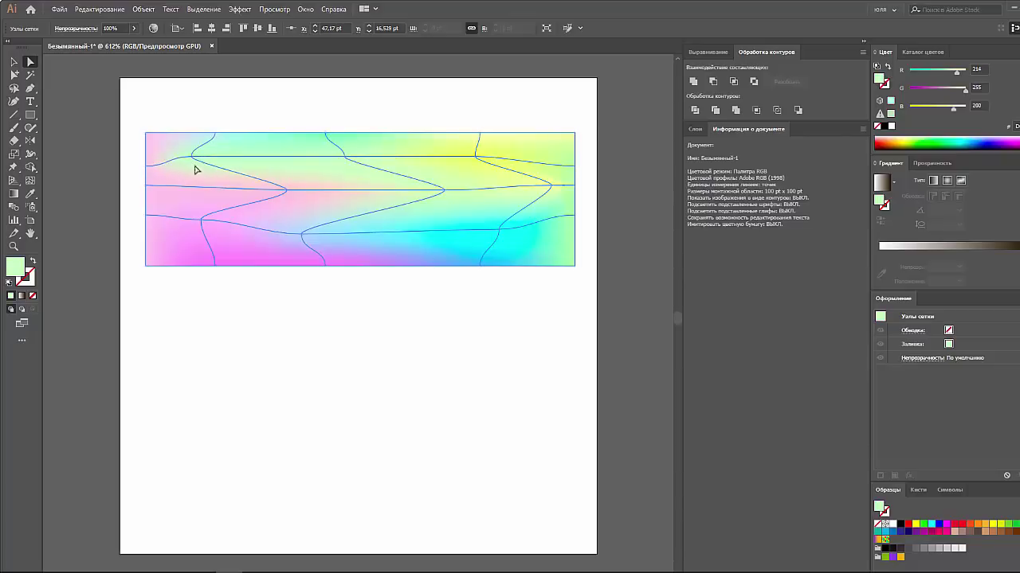
drag(199, 221, 176, 238)
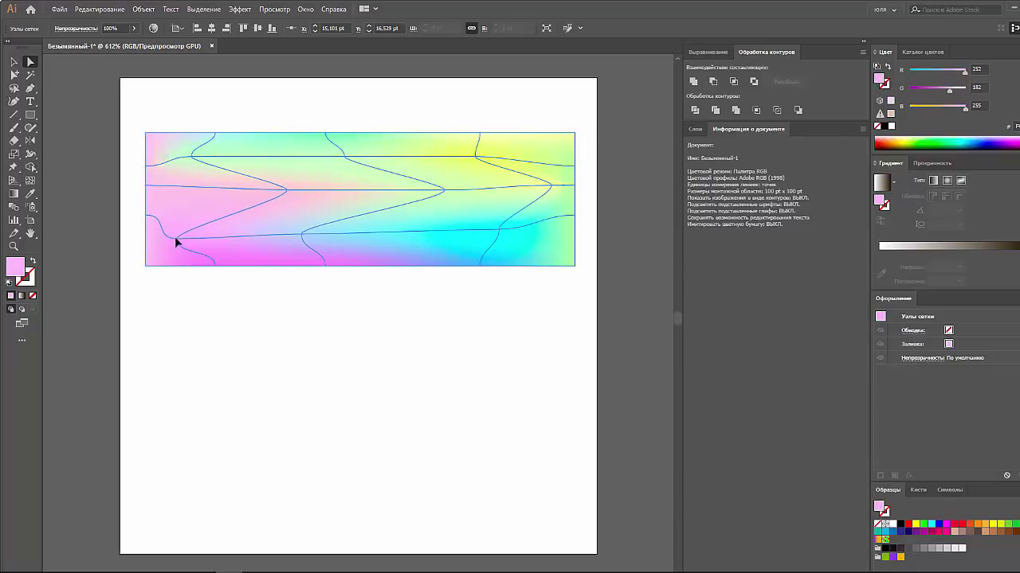
drag(303, 237, 282, 237)
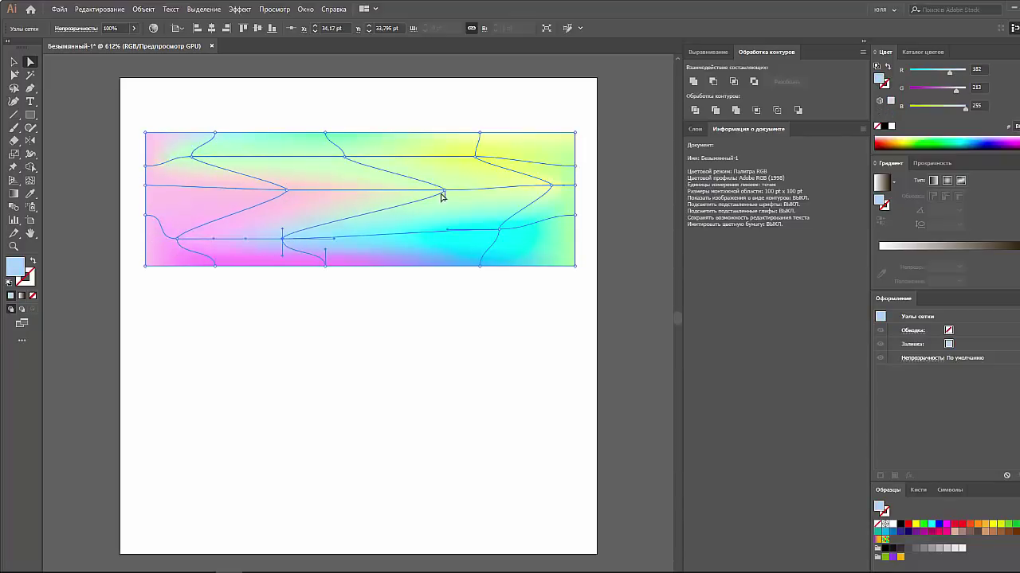
drag(444, 189, 463, 190)
click(502, 230)
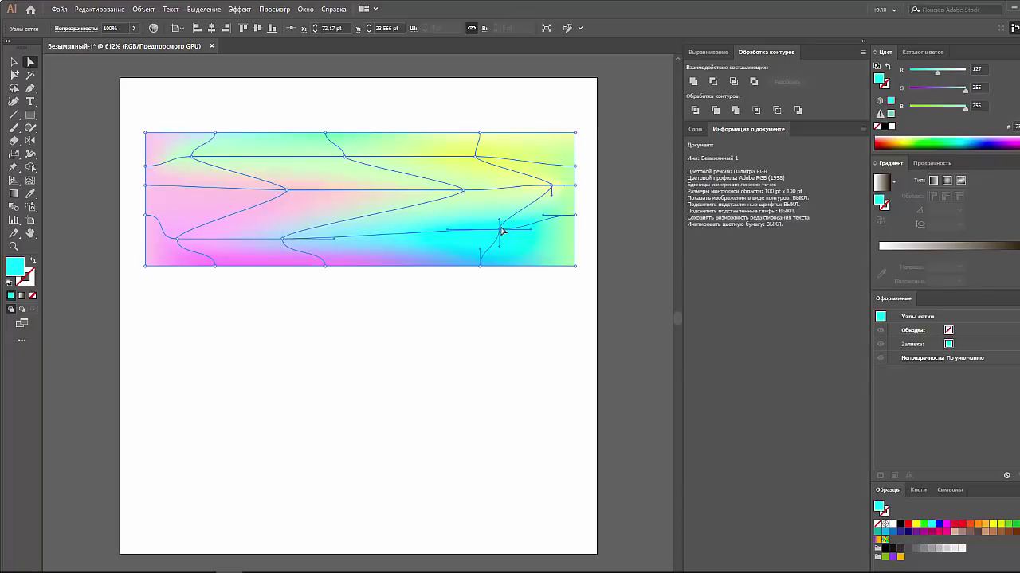
click(501, 293)
click(13, 61)
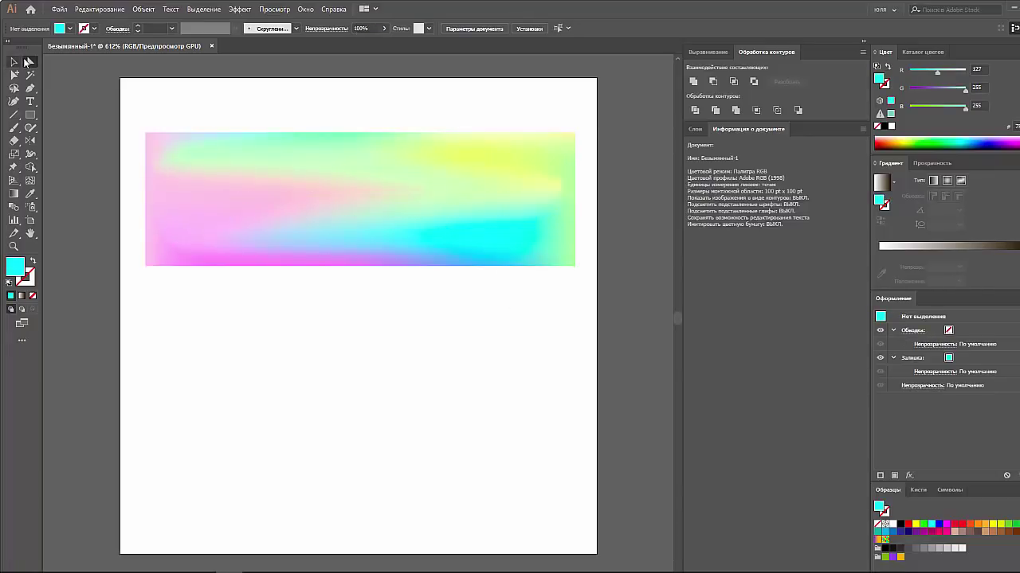
Place a copy of the mesh panel below the first one
drag(415, 184, 414, 350)
click(598, 322)
click(521, 366)
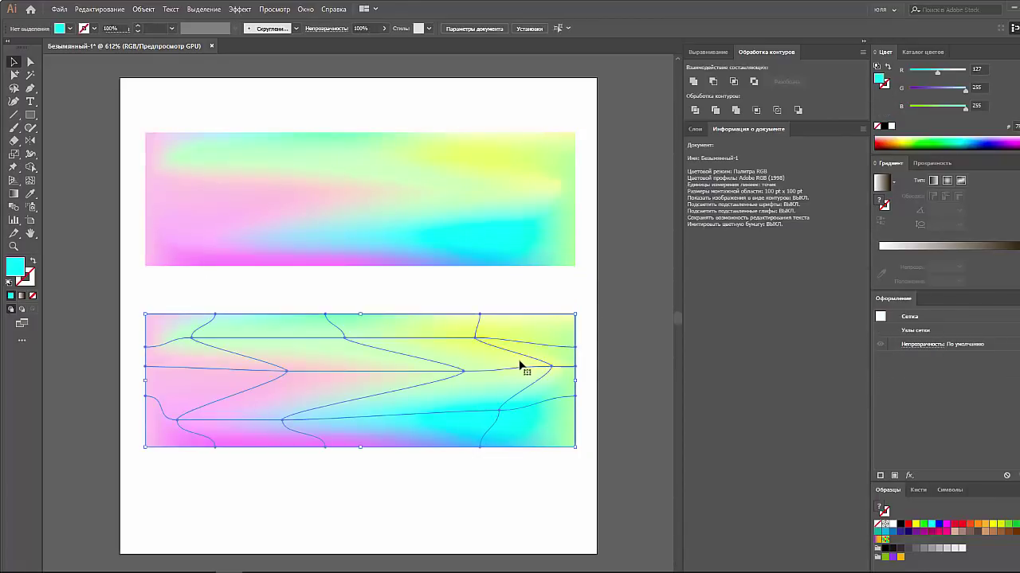
key(a)
Drag four of the lower panel's mesh nodes to warp its colour blend
click(463, 371)
drag(464, 371, 296, 359)
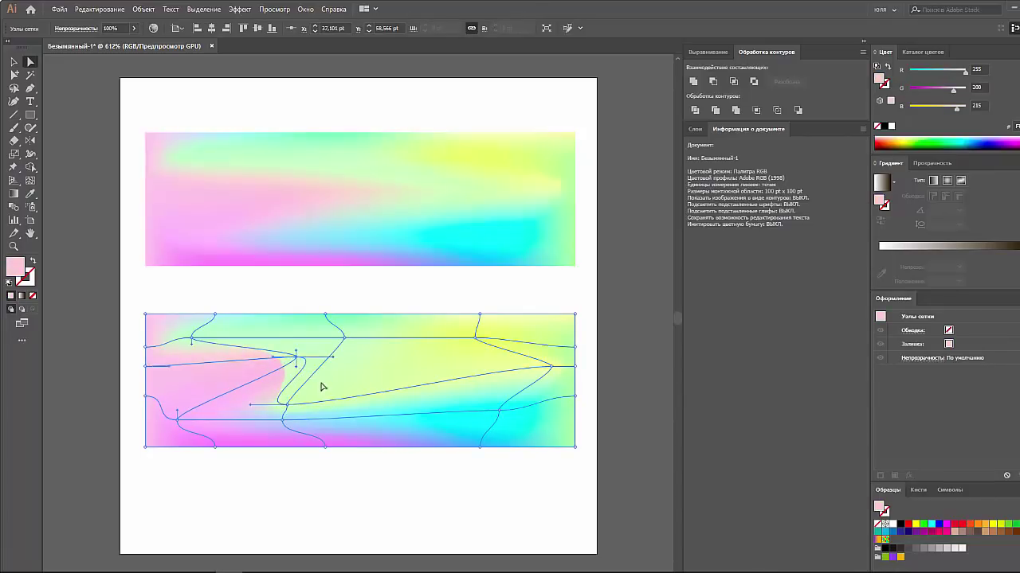
drag(290, 410, 303, 411)
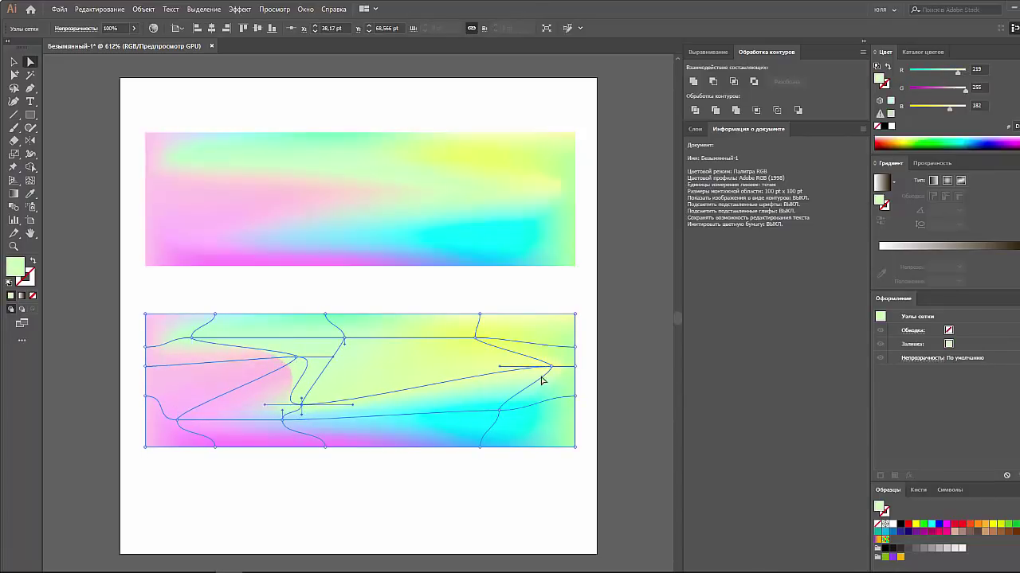
drag(549, 368, 385, 362)
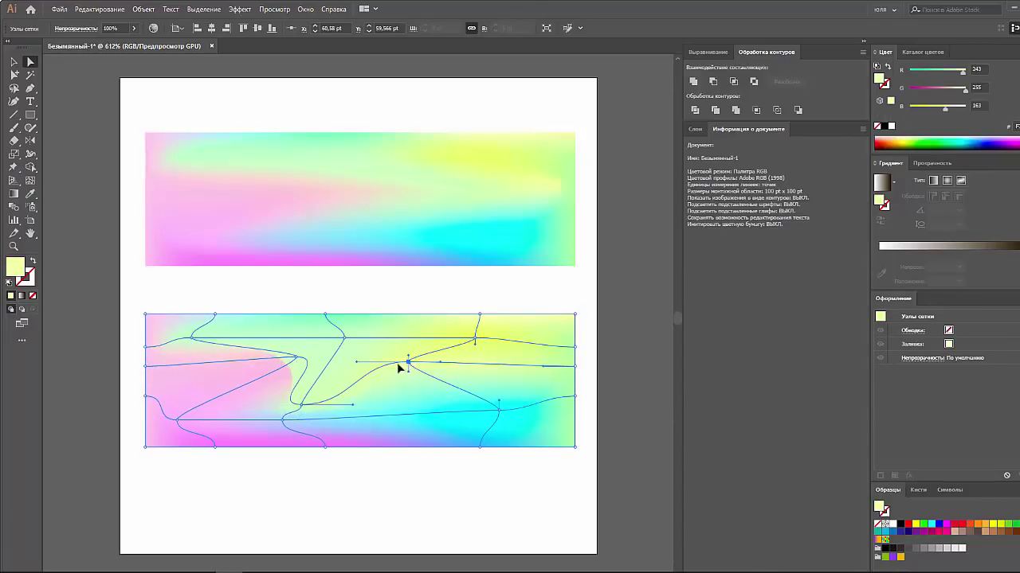
drag(499, 414, 494, 383)
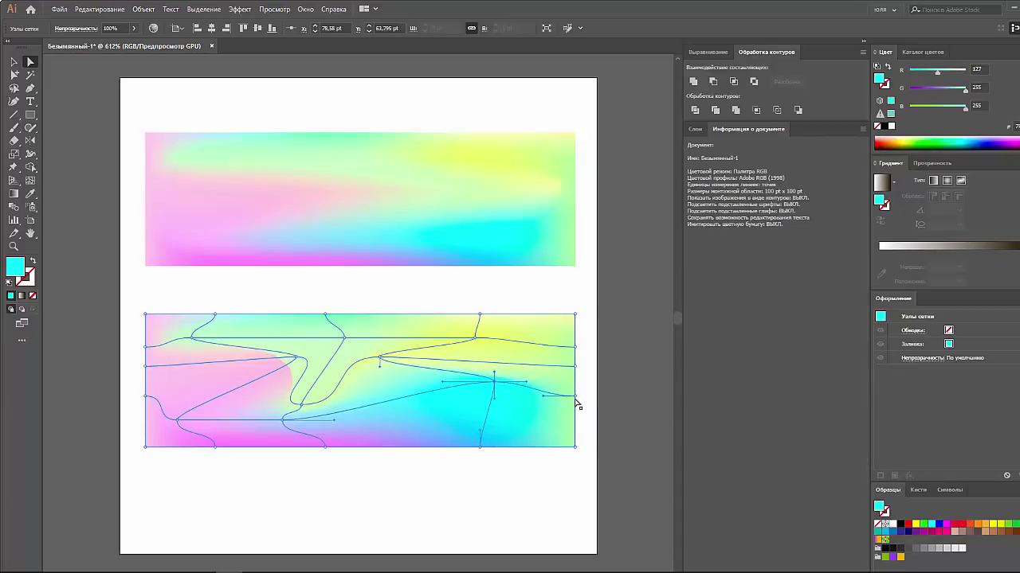
Recolour the lower panel's bottom-right and right-edge nodes from light blue to cyan
drag(595, 427, 558, 478)
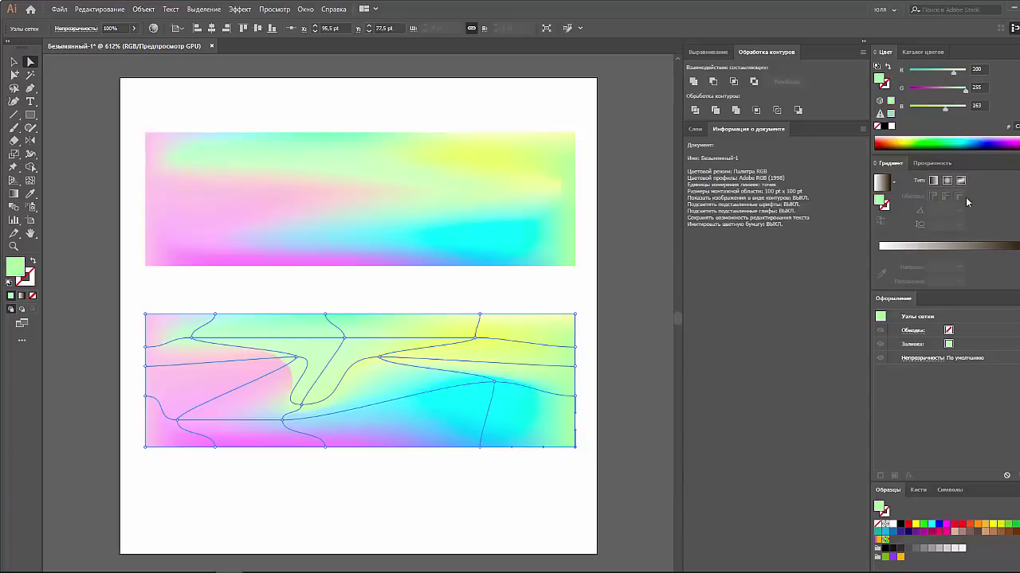
click(956, 147)
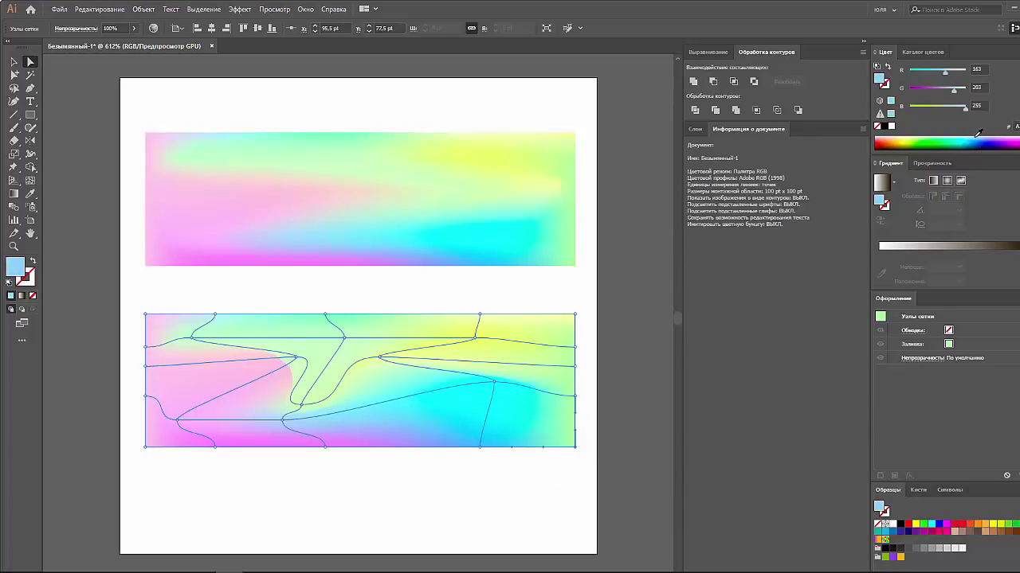
drag(612, 348, 563, 386)
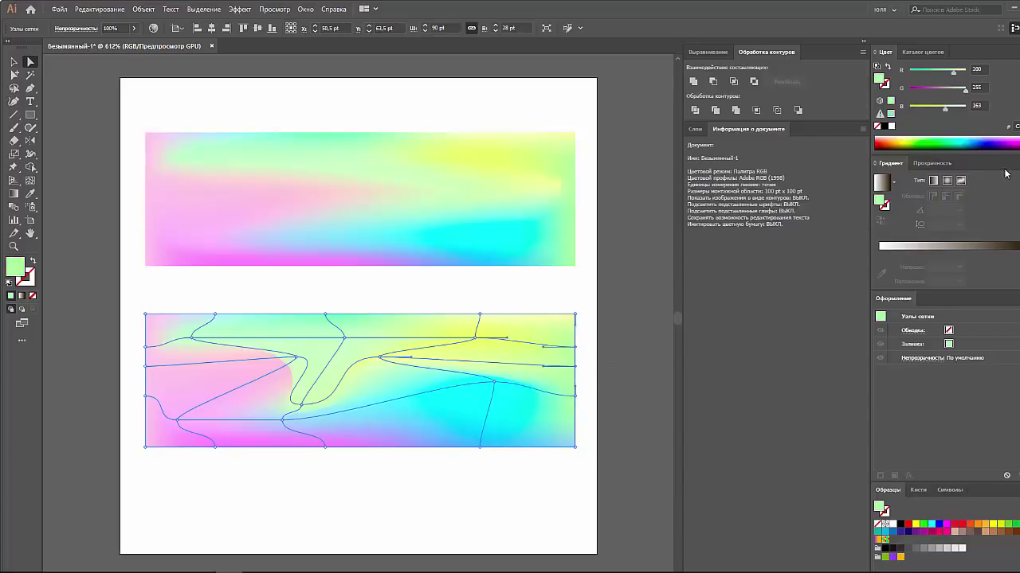
click(984, 143)
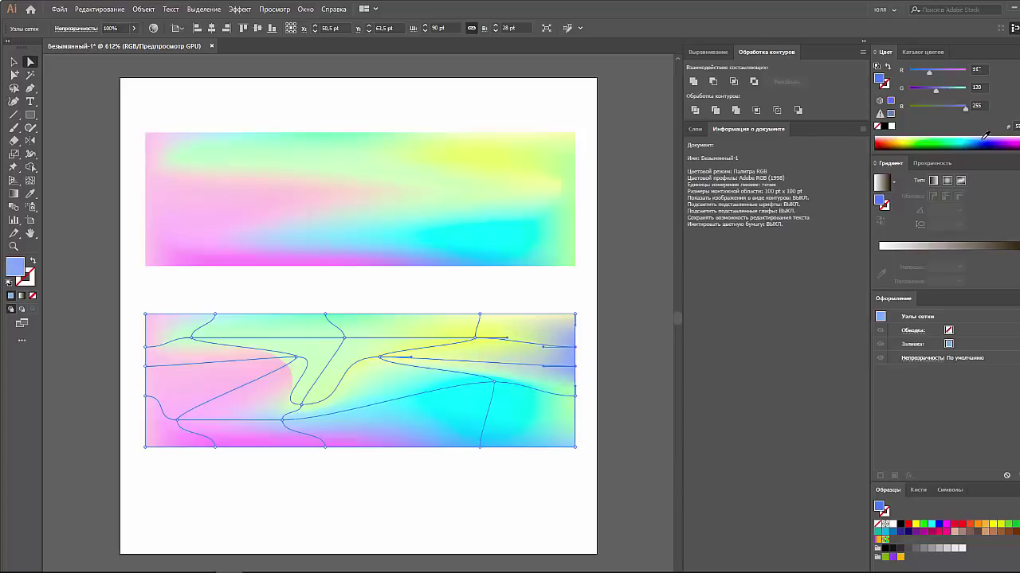
click(973, 137)
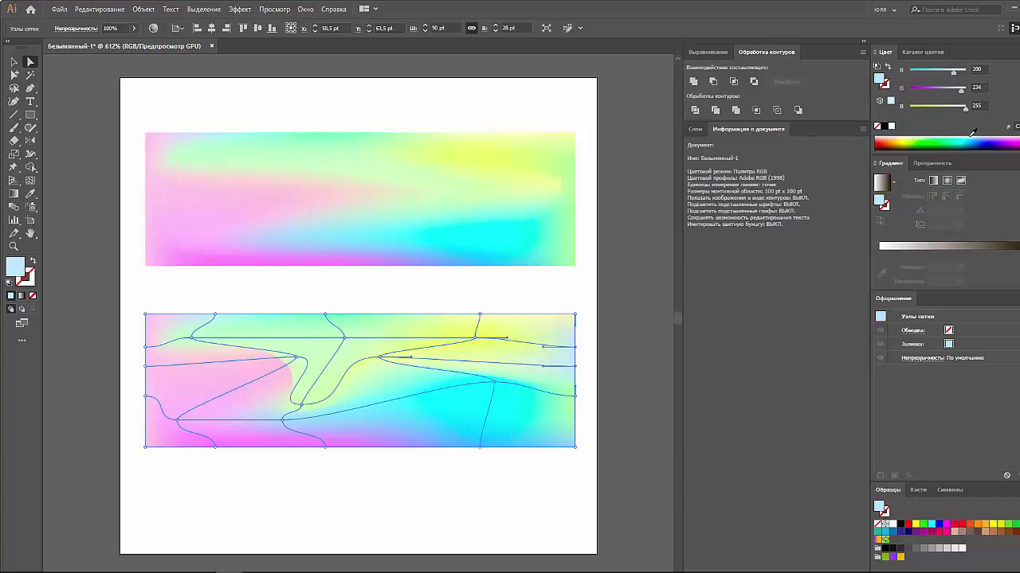
click(962, 137)
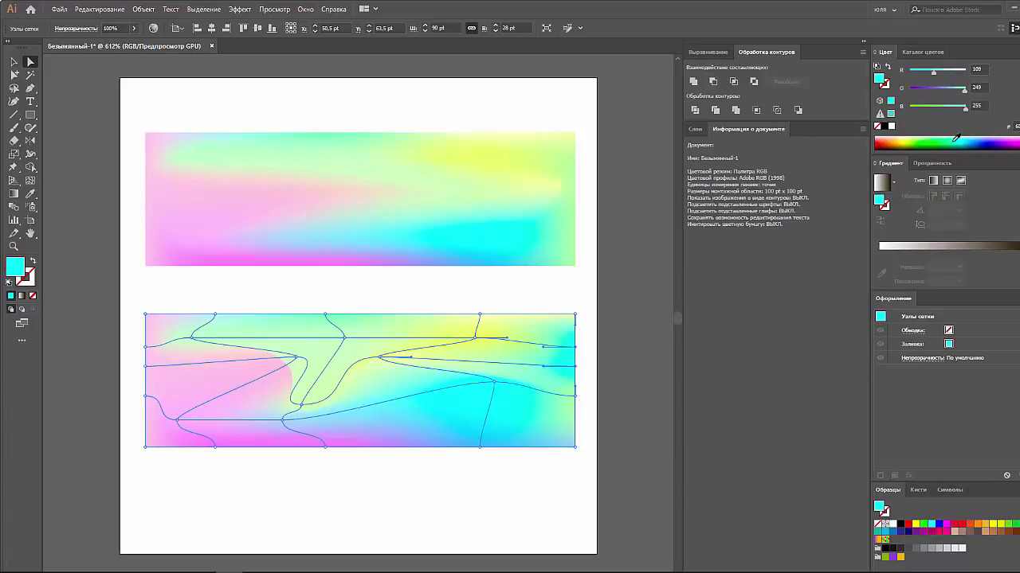
click(621, 349)
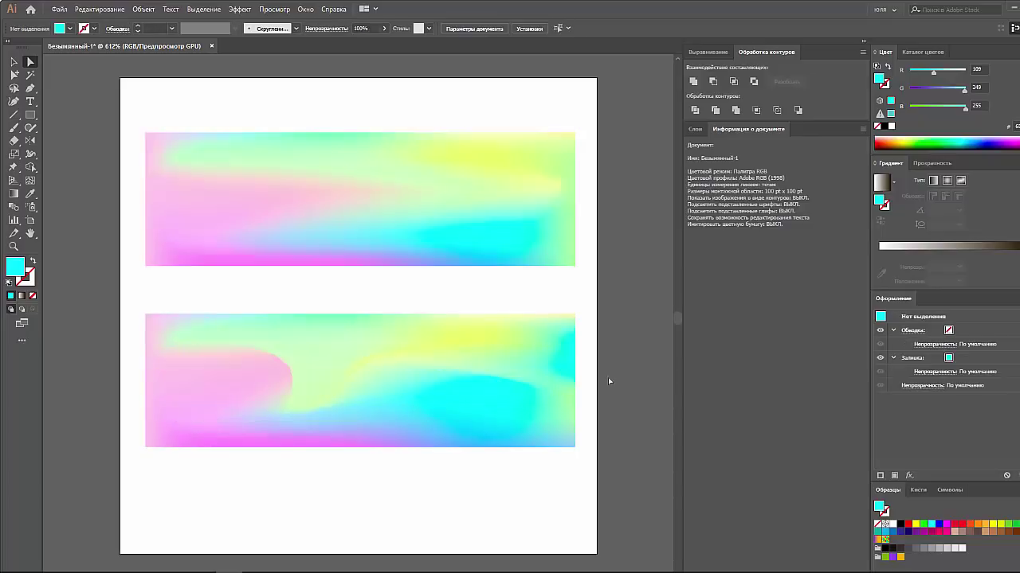
click(532, 391)
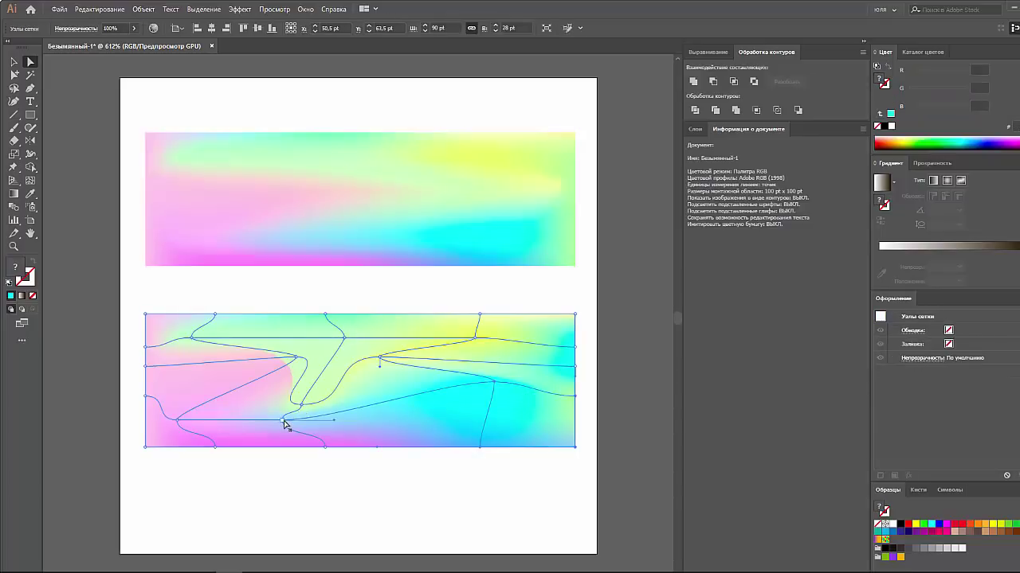
Reshape the lower panel's bottom-left mesh by dragging its nodes down, up and right
drag(283, 425, 271, 428)
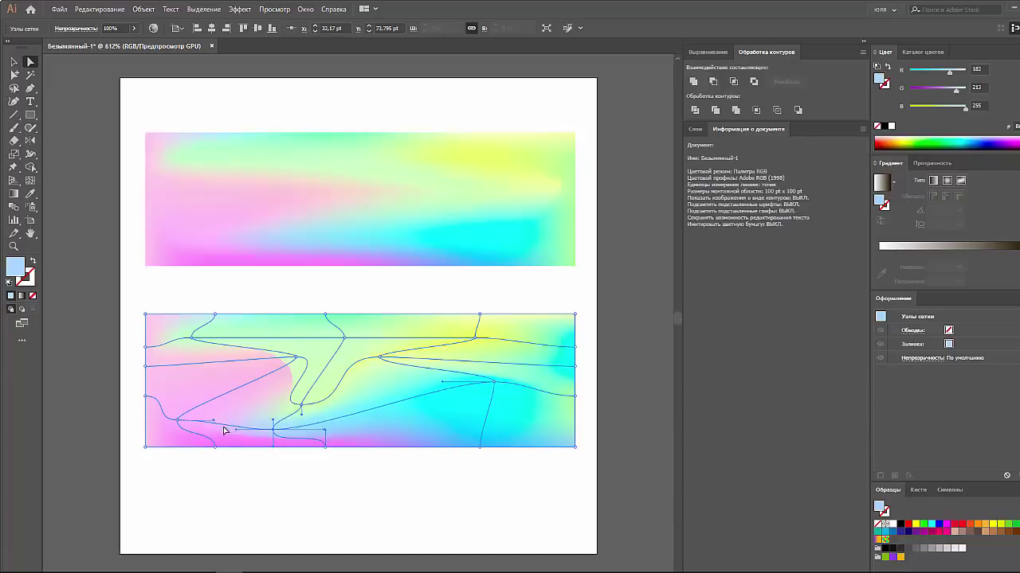
drag(177, 419, 199, 396)
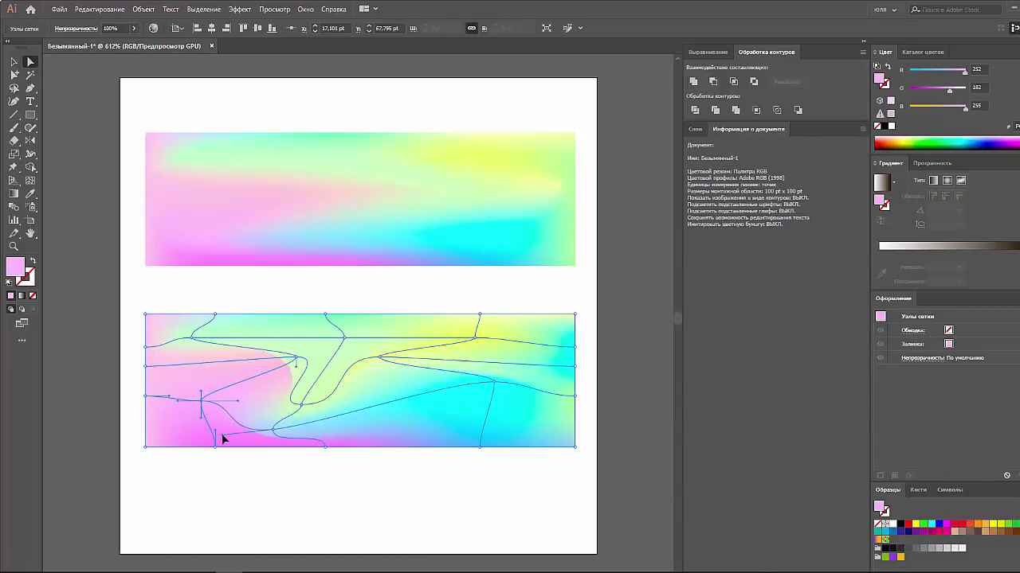
click(274, 429)
drag(279, 432, 311, 426)
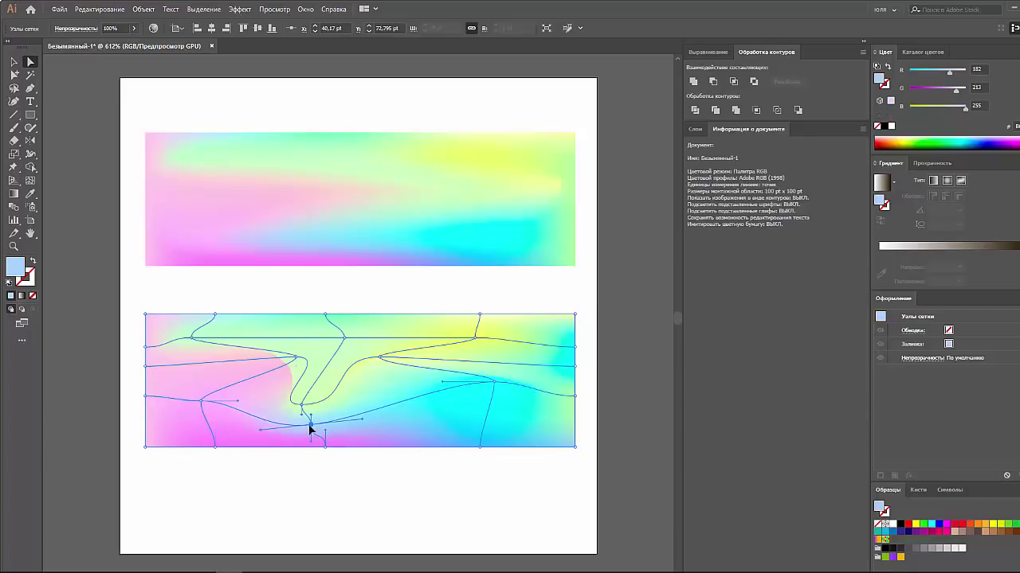
click(369, 467)
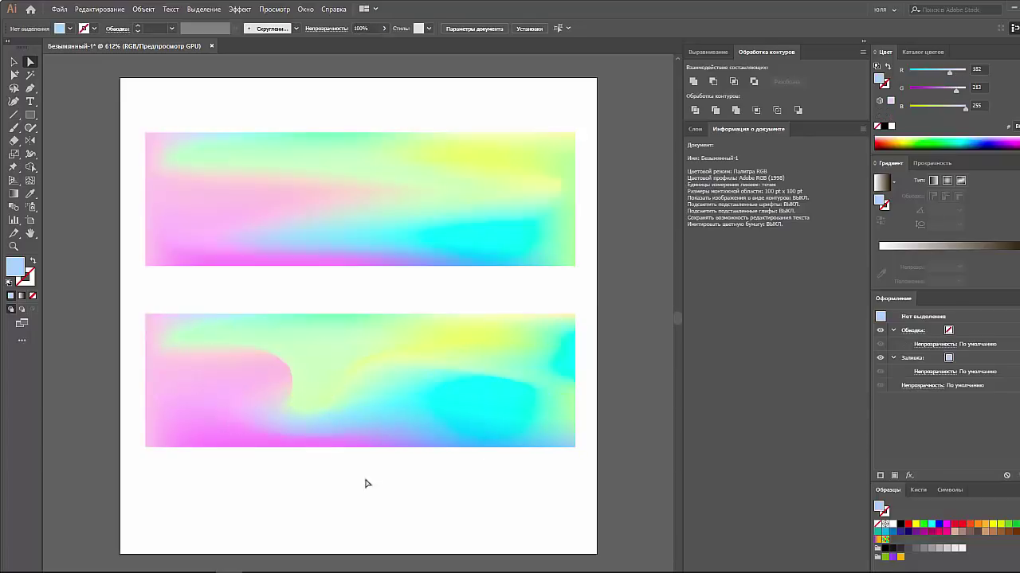
Move the lower mesh panel upward so it sits closer beneath the top panel, then deselect
key(v)
scroll(108, 255, down, 1)
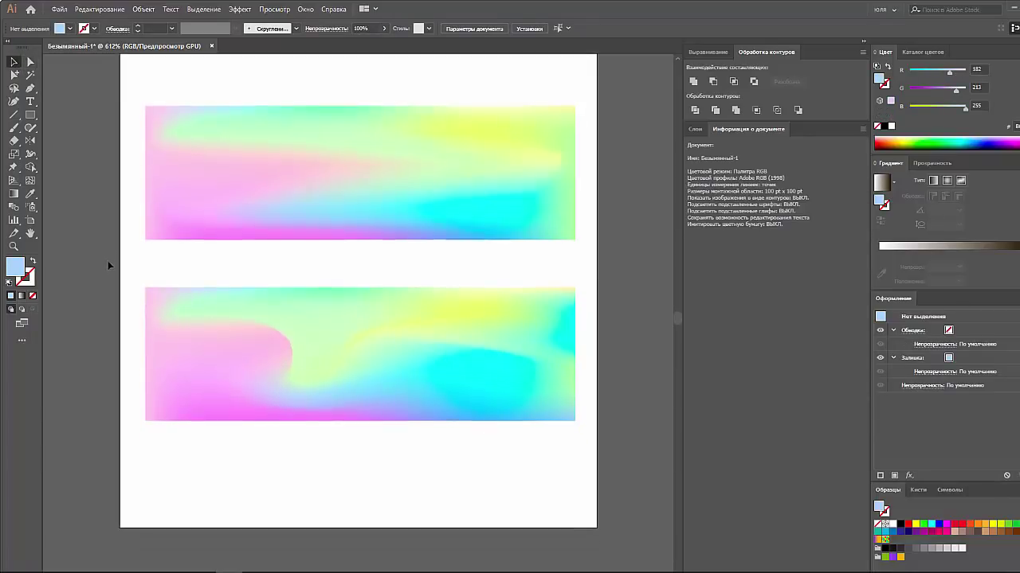
drag(497, 458, 392, 170)
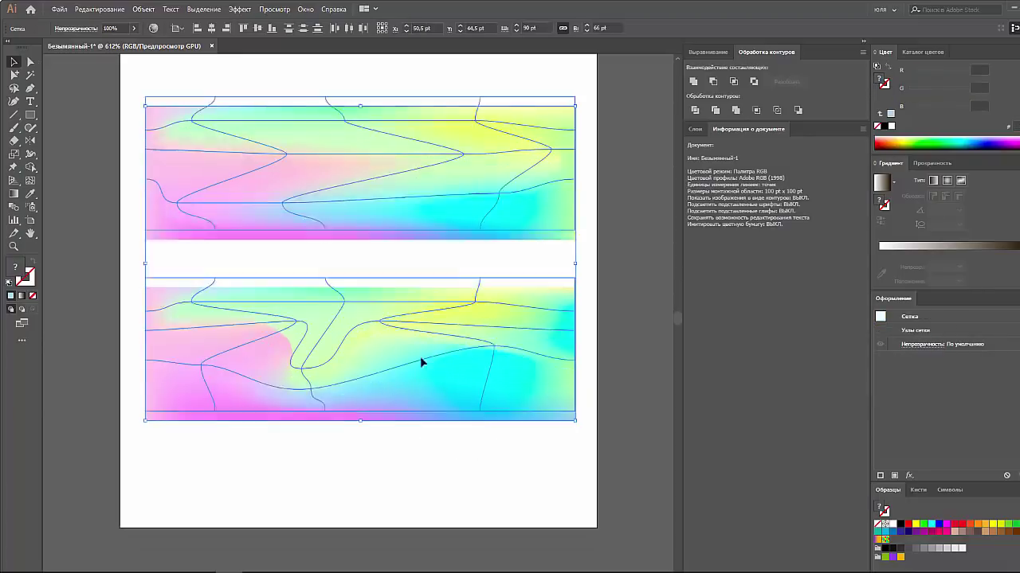
scroll(421, 342, down, 2)
click(612, 315)
scroll(599, 319, up, 1)
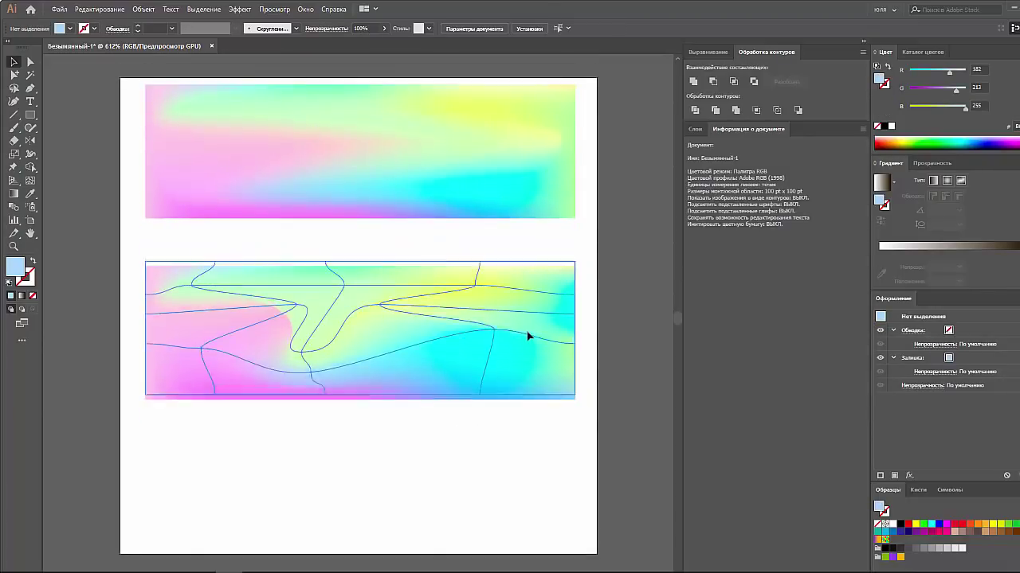
drag(529, 335, 580, 311)
click(612, 313)
scroll(611, 313, up, 2)
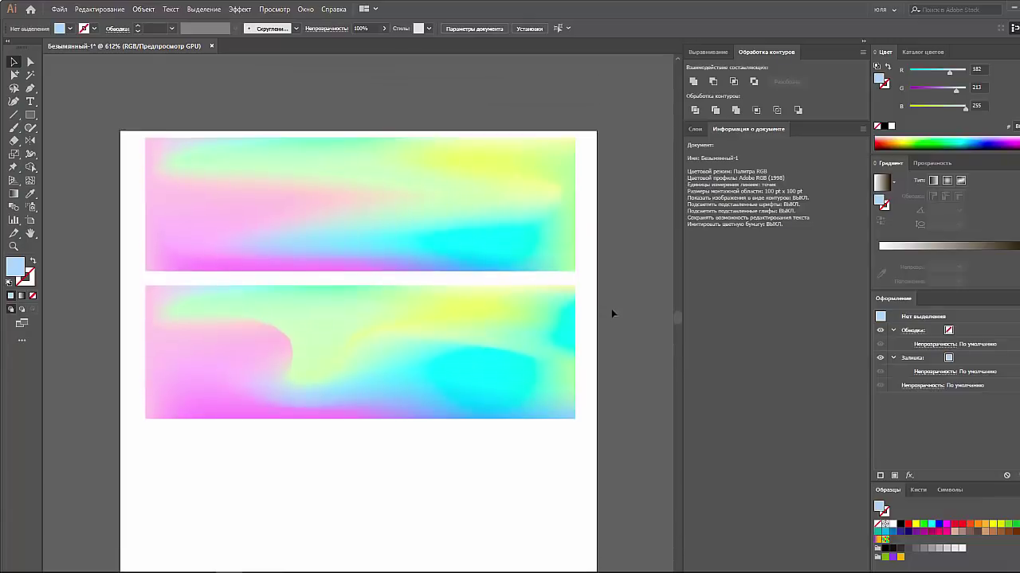
Drag the top panel's right-side mesh nodes left and down so cyan sweeps into the yellow
click(467, 221)
key(a)
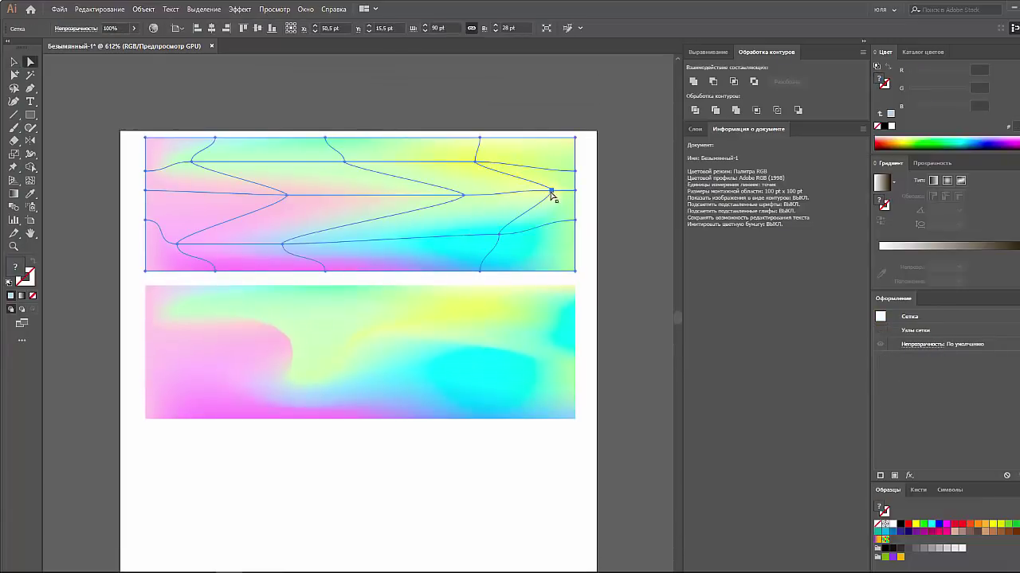
mouse_move(553, 194)
mouse_down()
mouse_move(444, 224)
mouse_move(513, 237)
mouse_up()
click(499, 234)
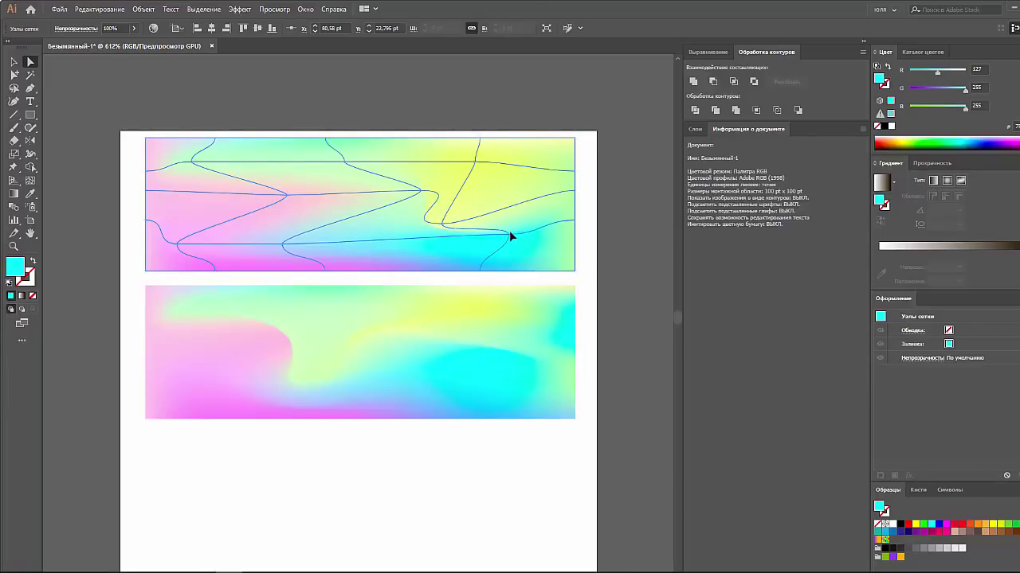
drag(503, 239, 400, 249)
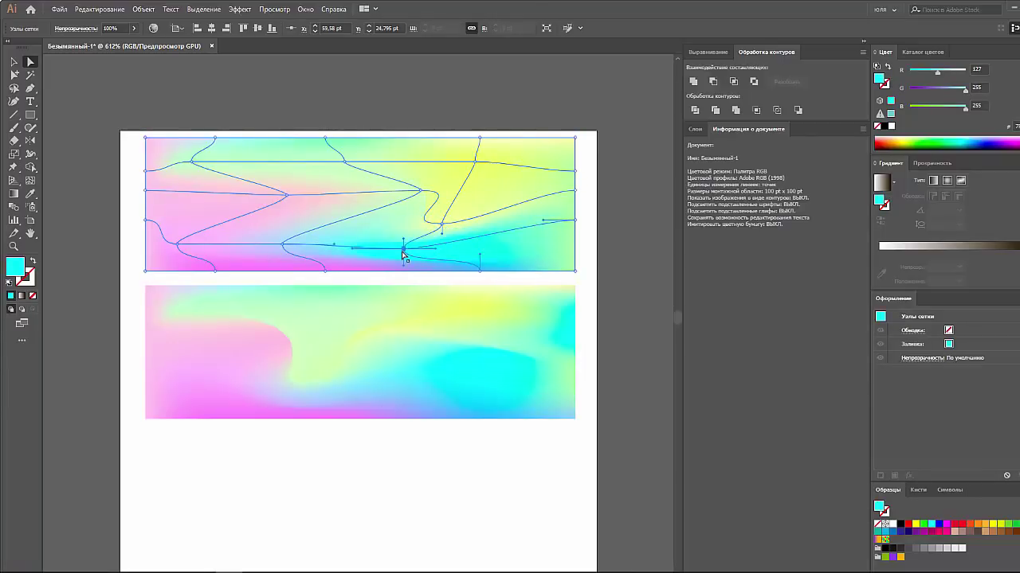
click(590, 270)
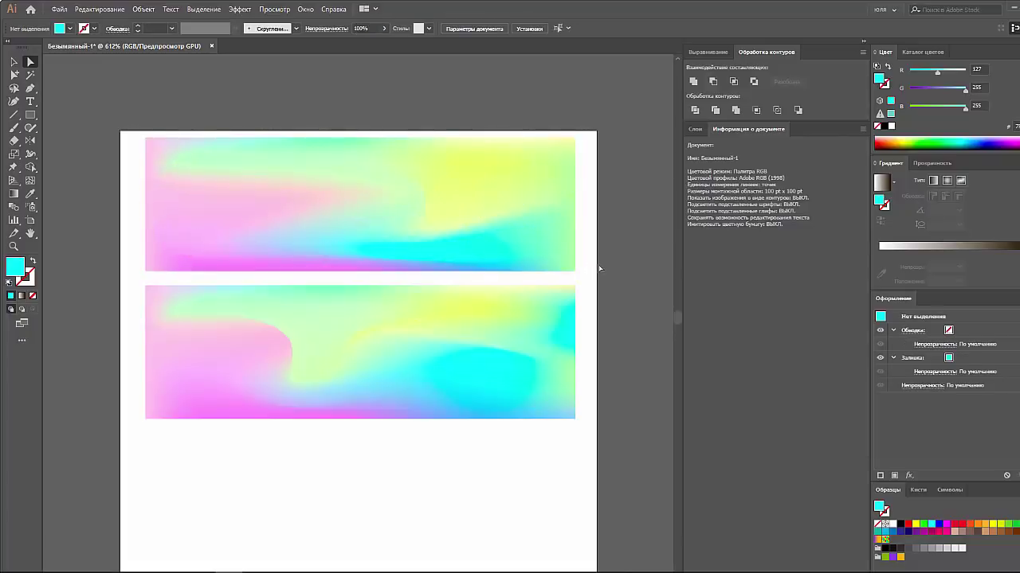
click(490, 233)
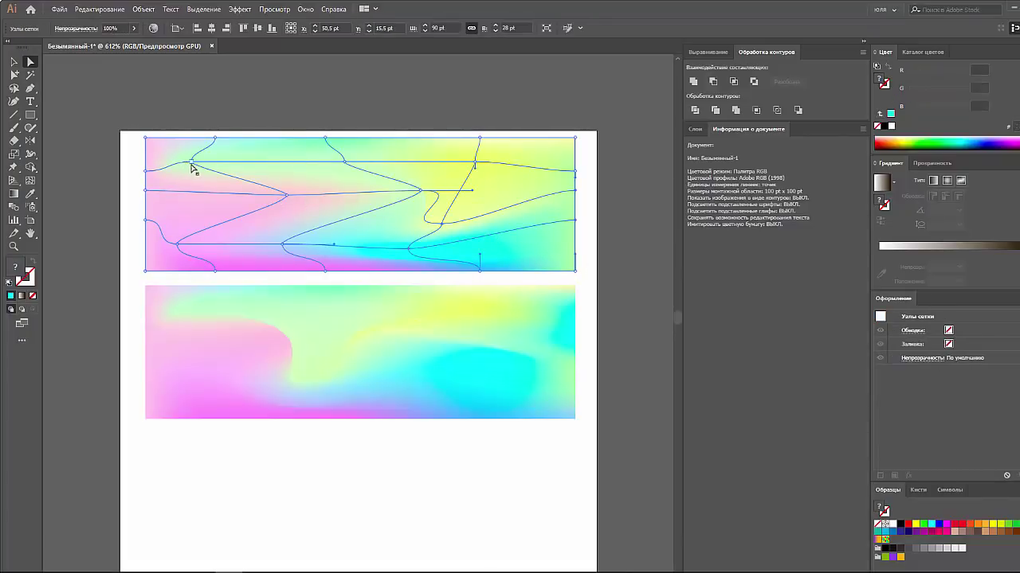
Pull a left-side node toward the top panel's centre and tint a mesh point light blue
mouse_move(191, 166)
mouse_down()
mouse_move(307, 178)
mouse_move(262, 187)
mouse_move(296, 164)
mouse_move(343, 192)
mouse_up()
click(301, 170)
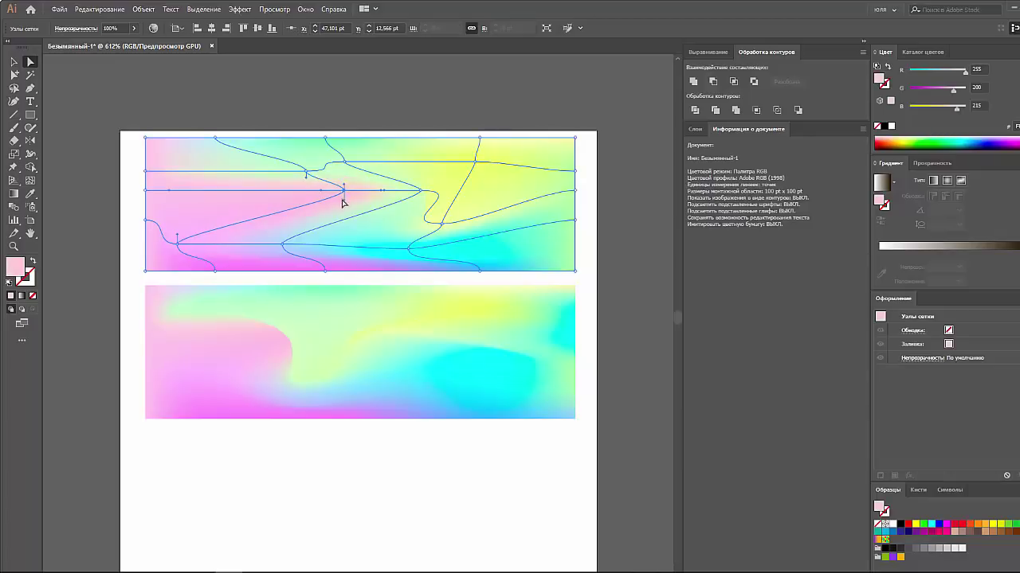
click(972, 137)
click(620, 205)
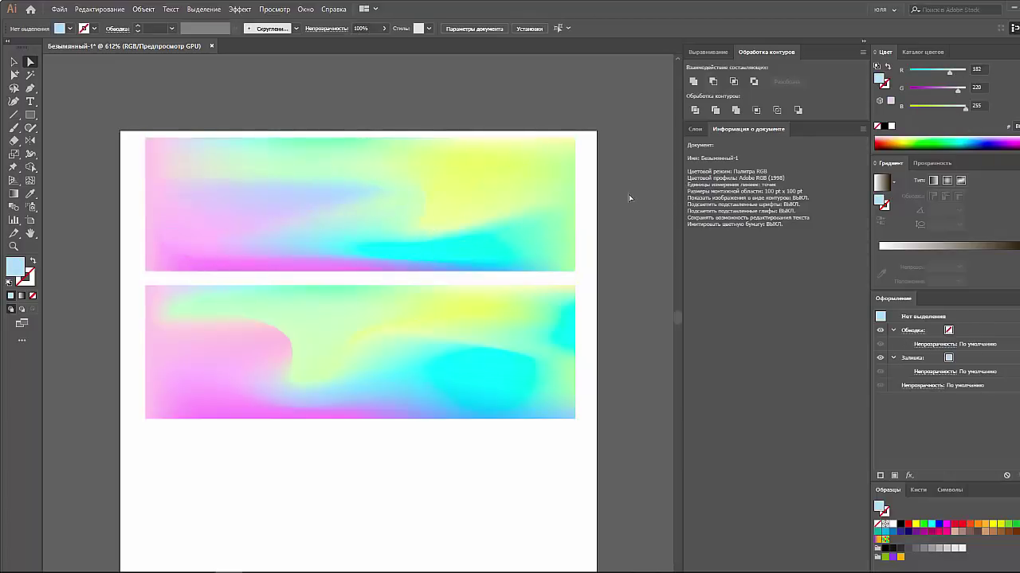
click(553, 227)
Colour the top panel's bottom-edge points soft pink, pale pink and pale blue
click(325, 271)
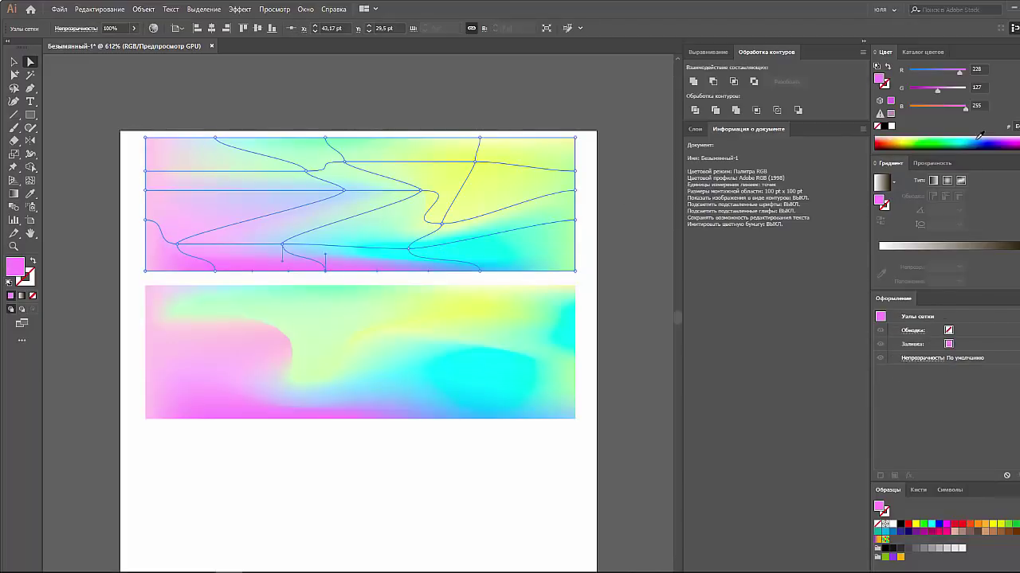
click(1010, 140)
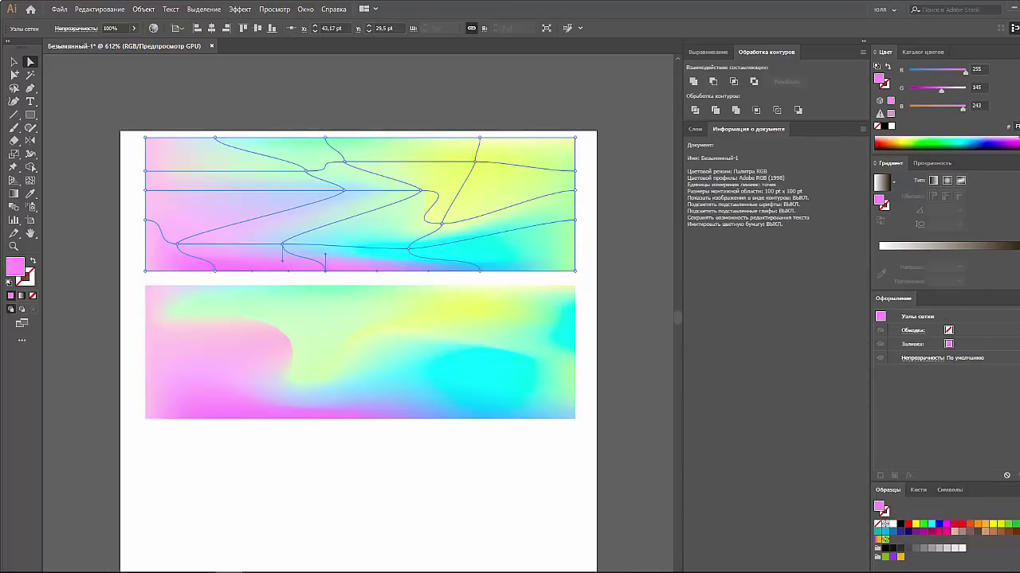
click(215, 272)
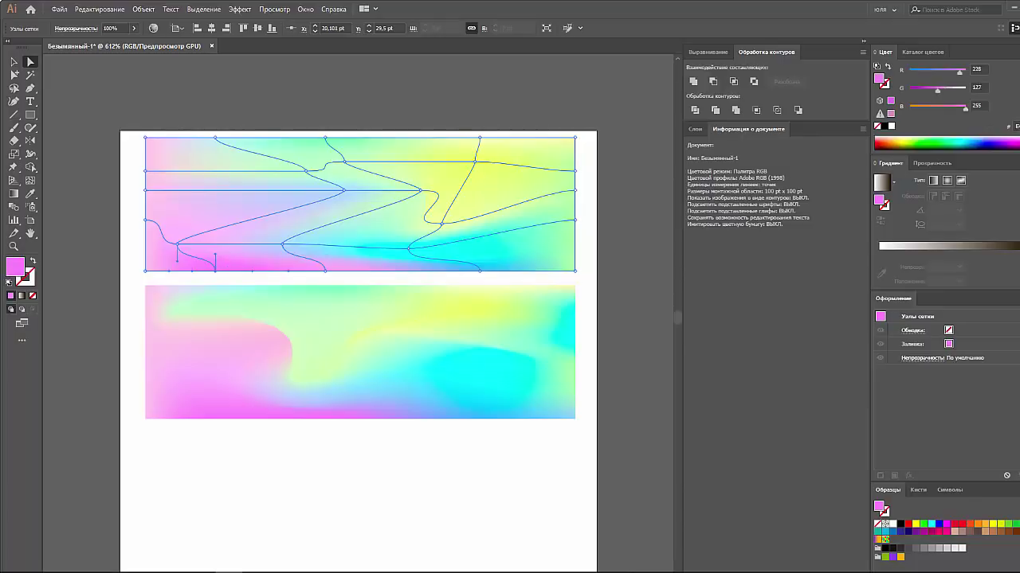
click(1008, 142)
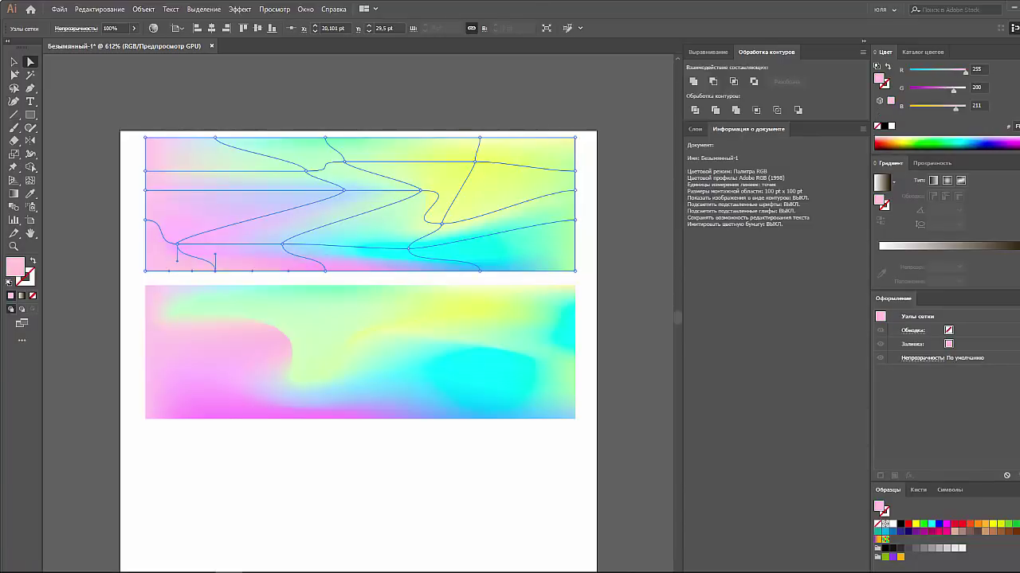
click(480, 272)
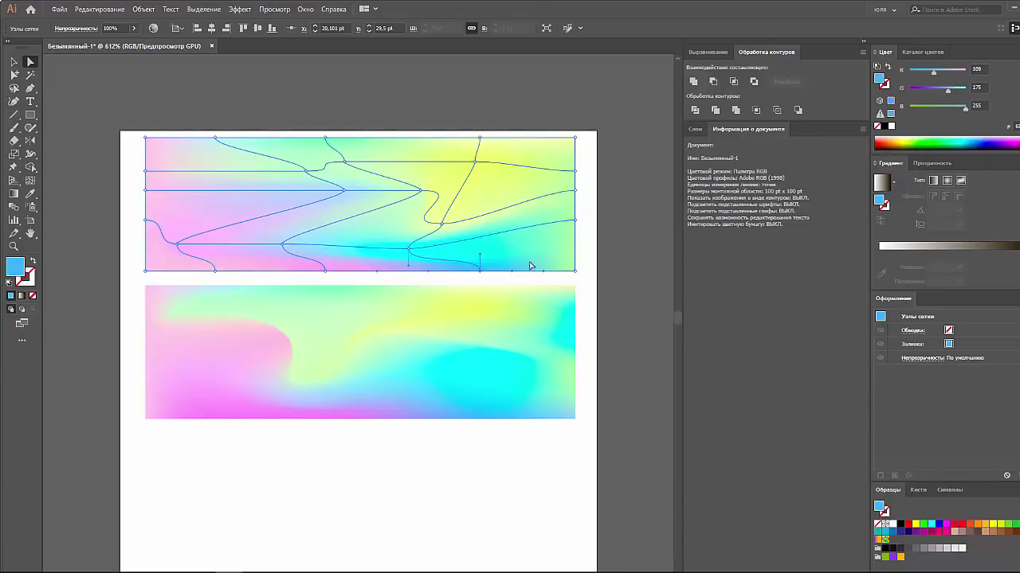
click(977, 137)
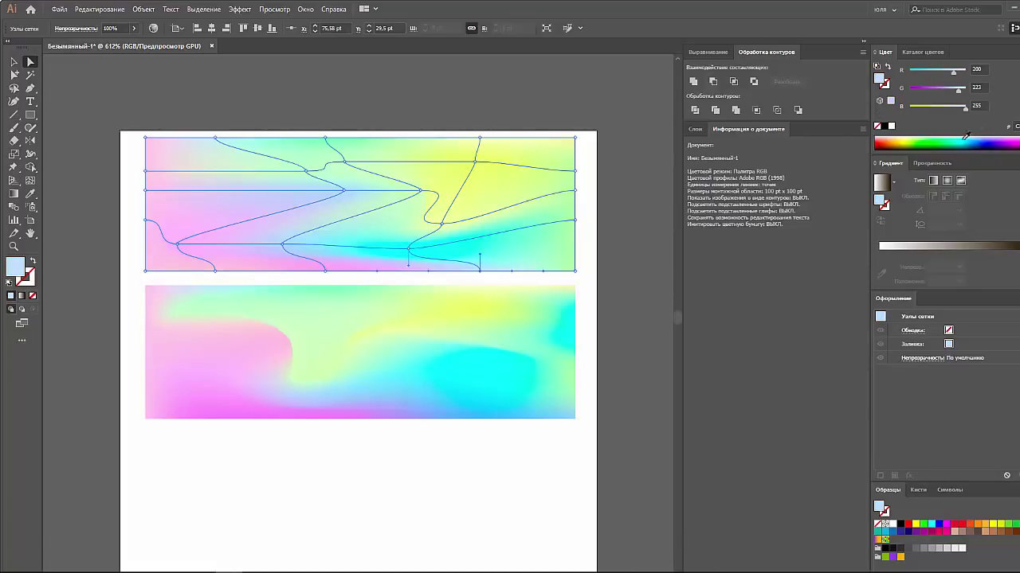
Tint the points near the top panel's bottom light blue, then soft mint green
click(602, 243)
click(505, 239)
click(408, 250)
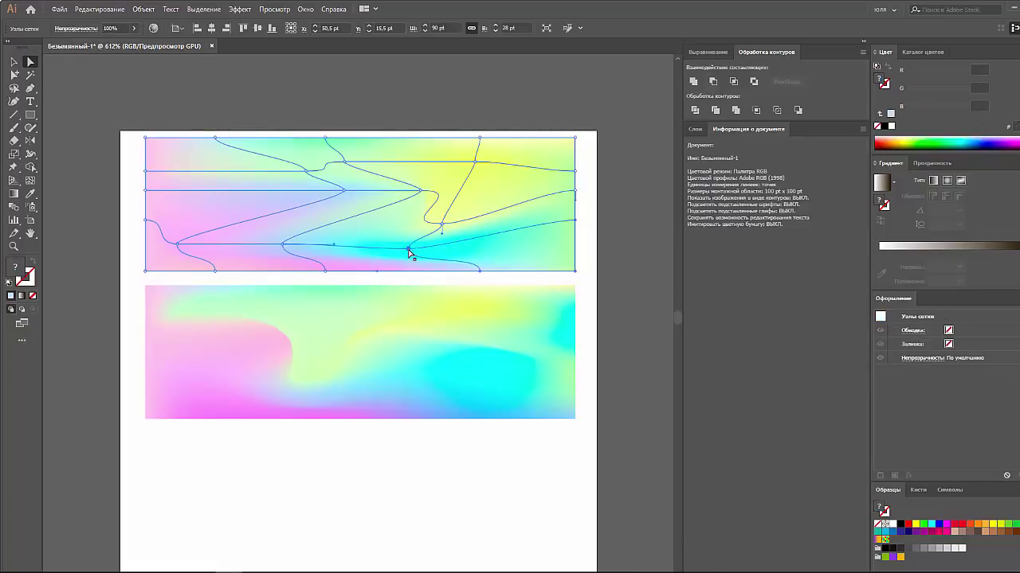
click(971, 137)
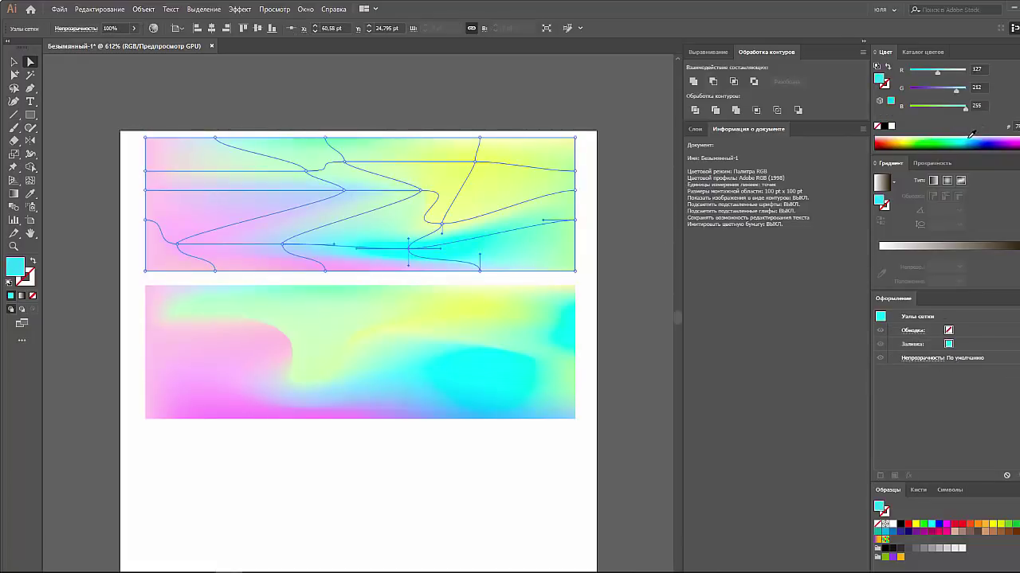
click(954, 131)
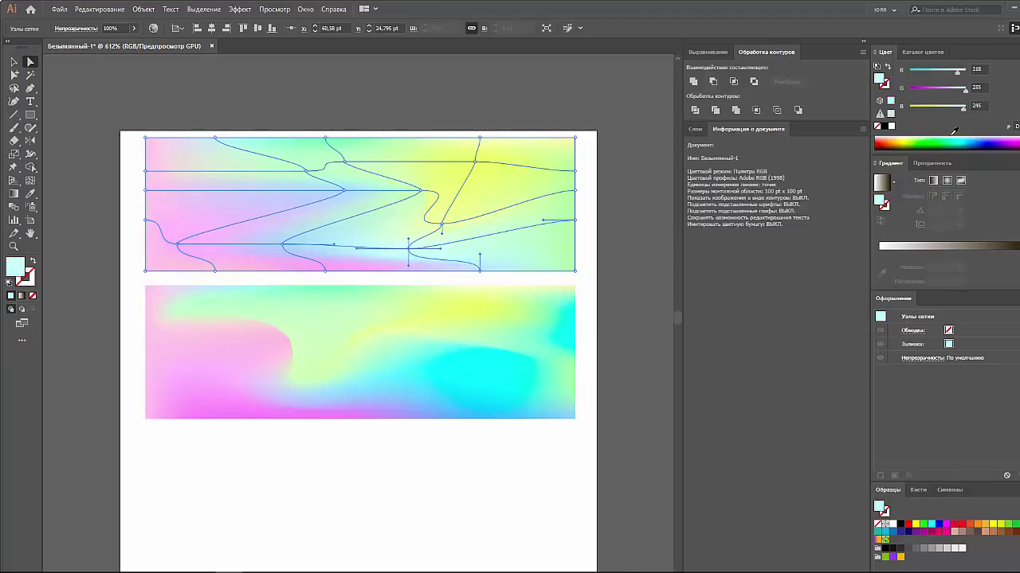
click(952, 133)
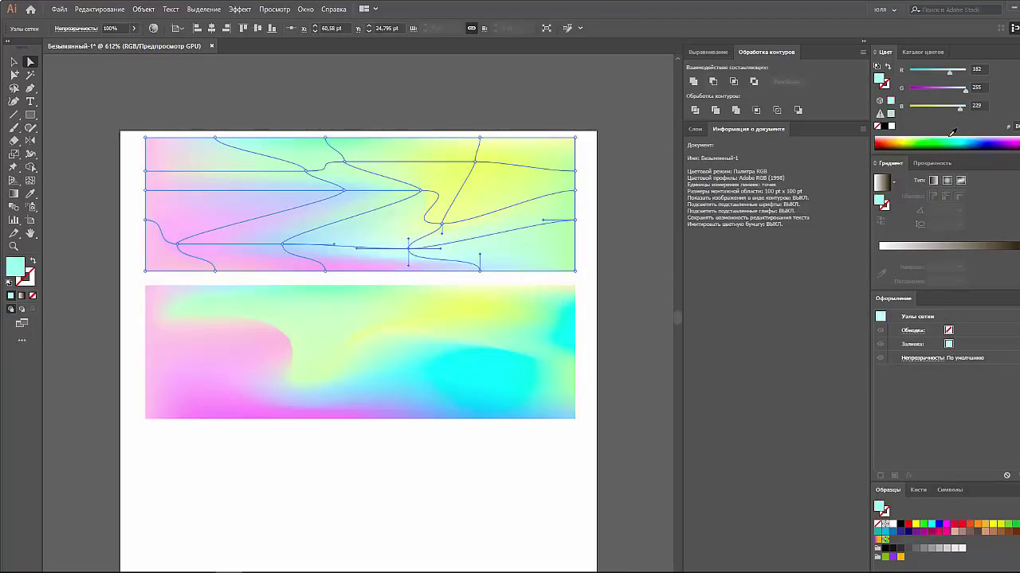
click(597, 190)
Move a middle mesh point of the top panel left to reshape the gradient
click(359, 200)
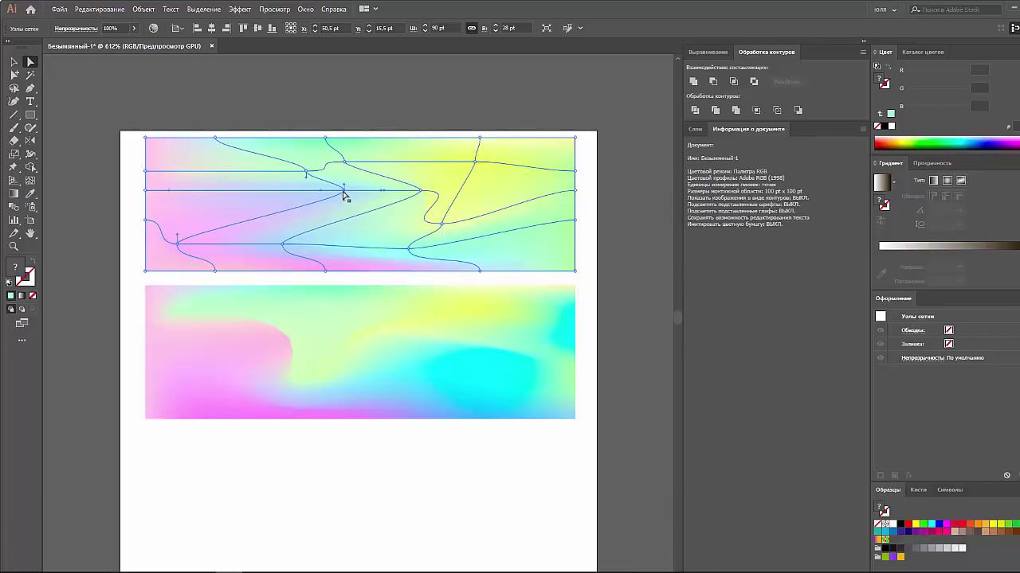
click(230, 206)
drag(229, 205, 198, 209)
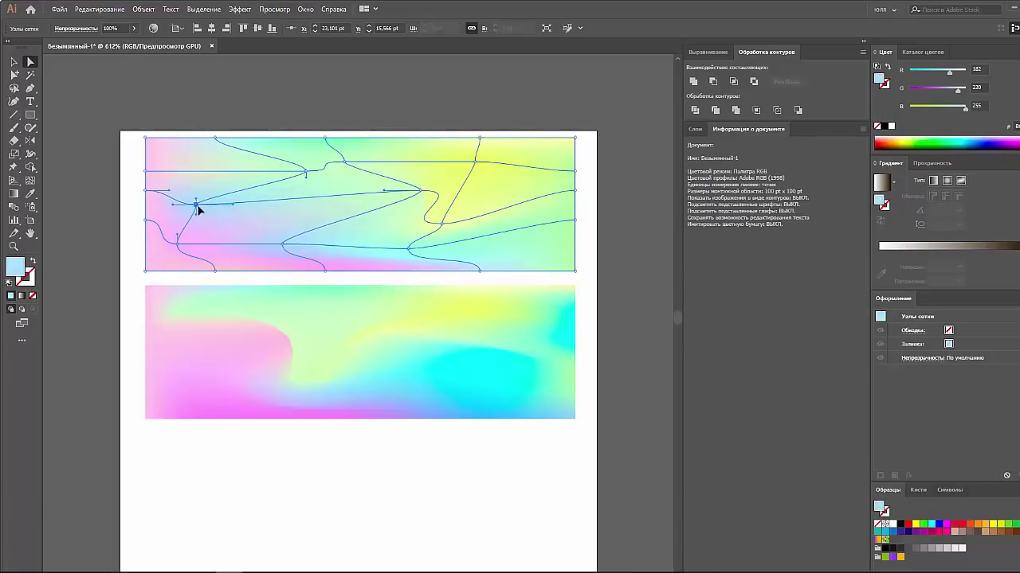
click(186, 120)
Select the top panel's bottom-edge mesh points and tint them light cyan
click(267, 195)
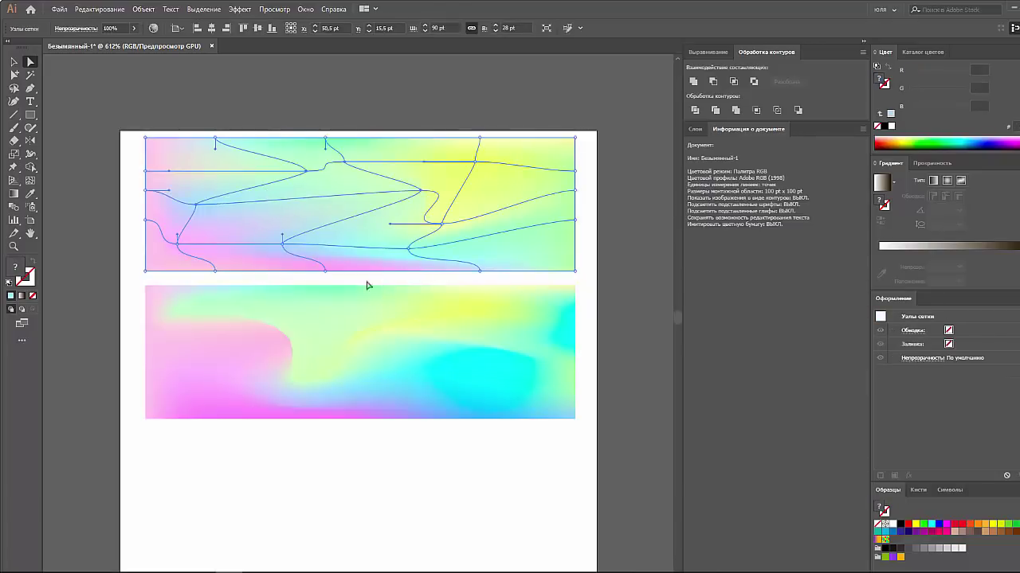
drag(307, 279, 503, 267)
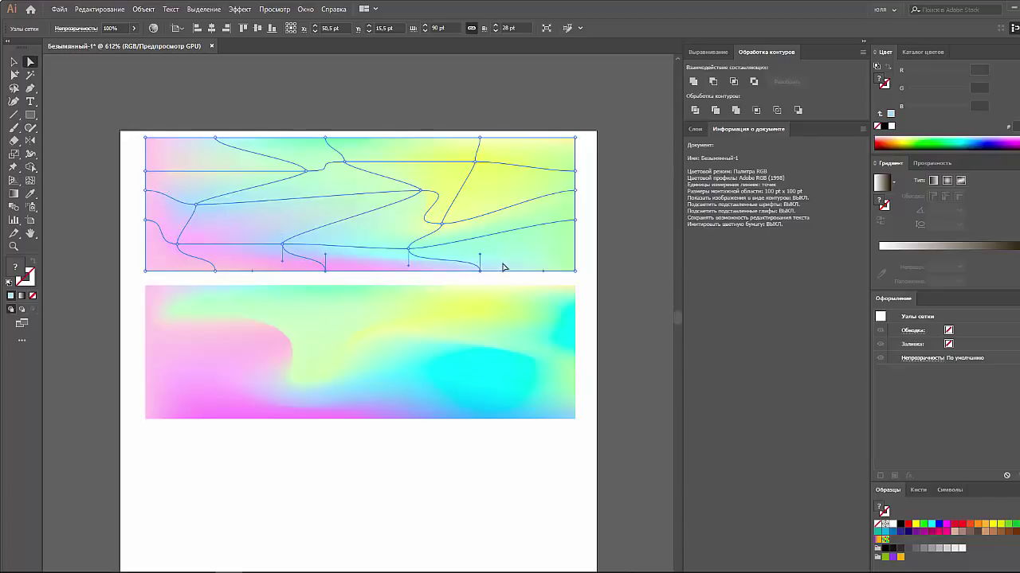
click(964, 140)
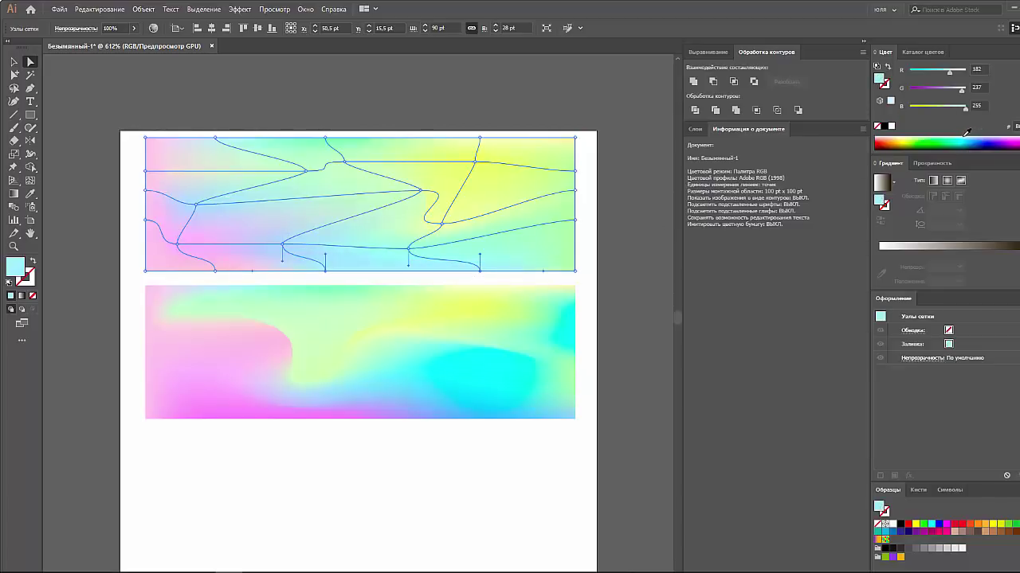
click(649, 210)
Pull mesh points toward the lower-left corner to reshape the top panel's colour flow
click(395, 224)
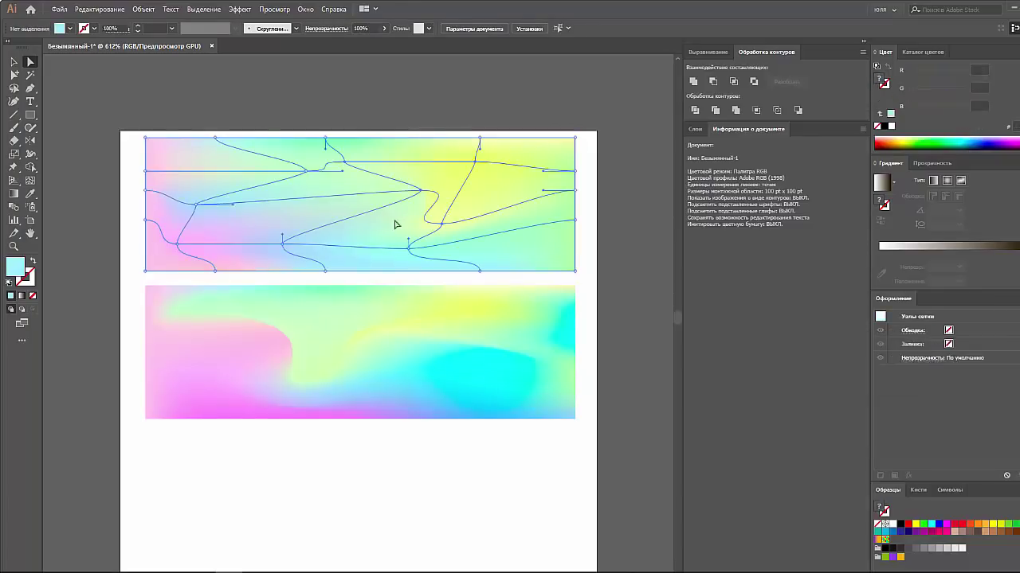
mouse_move(197, 206)
mouse_down()
mouse_move(200, 228)
mouse_move(167, 256)
mouse_up()
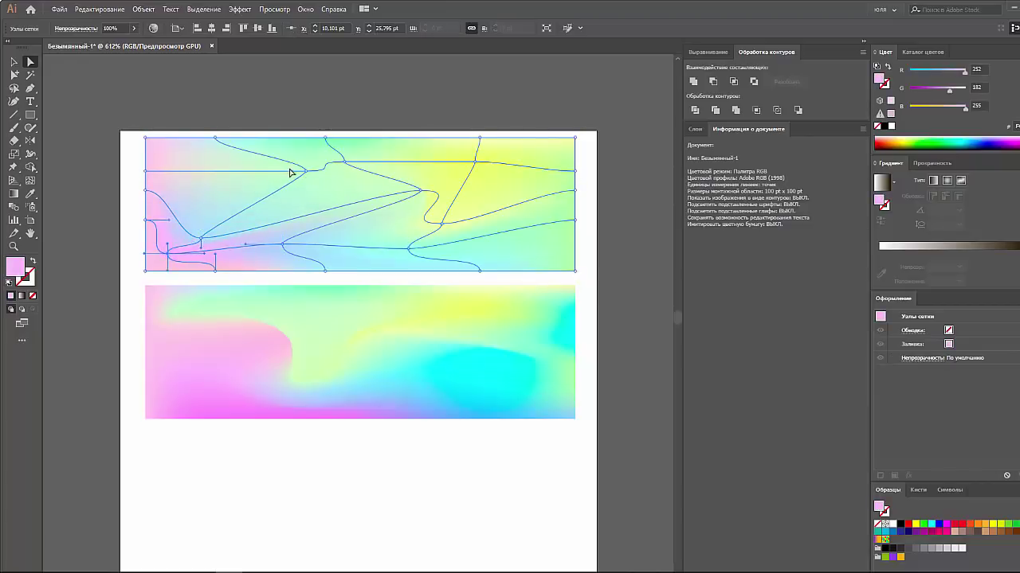
mouse_move(306, 172)
mouse_down()
mouse_move(306, 193)
mouse_move(252, 210)
mouse_up()
click(169, 122)
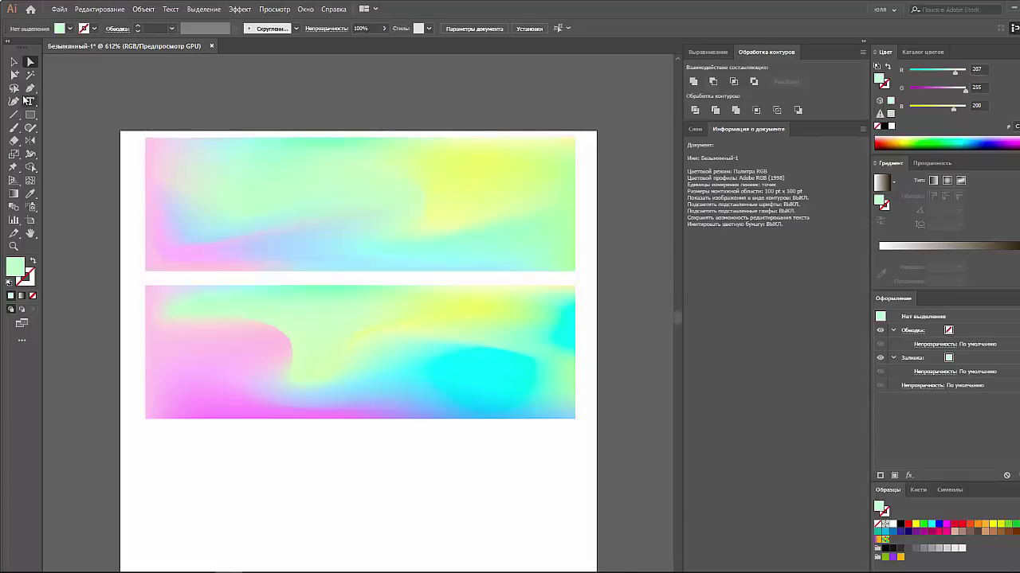
click(13, 63)
Try moving a lower-left mesh point of the top panel, undoing the accidental bulge
click(171, 255)
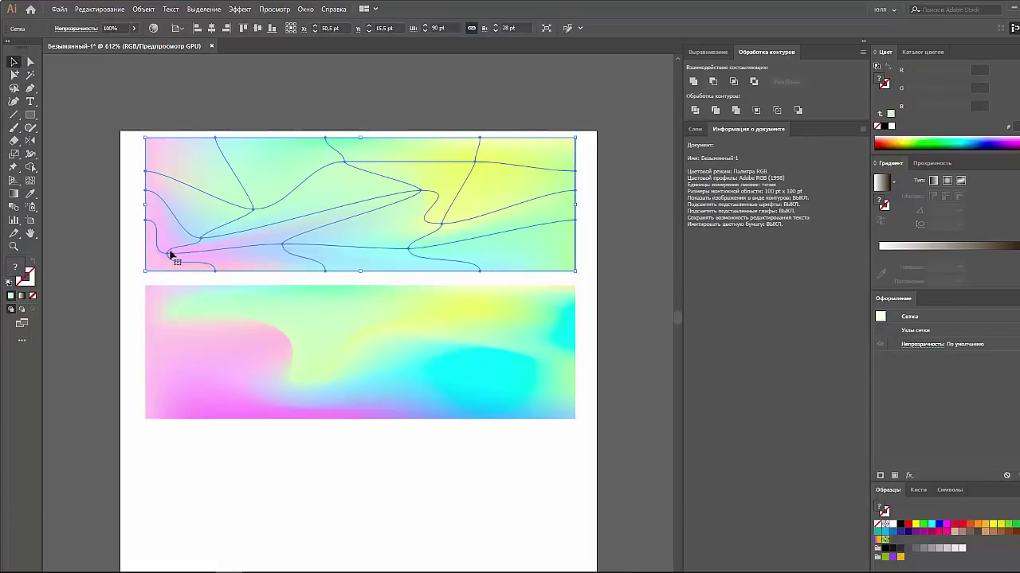
double_click(170, 255)
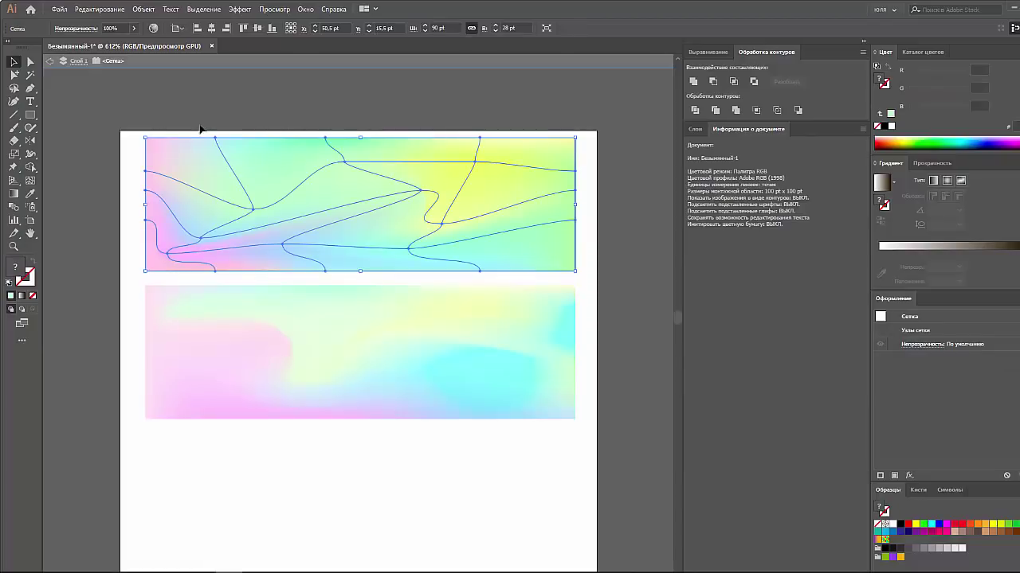
double_click(199, 129)
key(a)
click(168, 255)
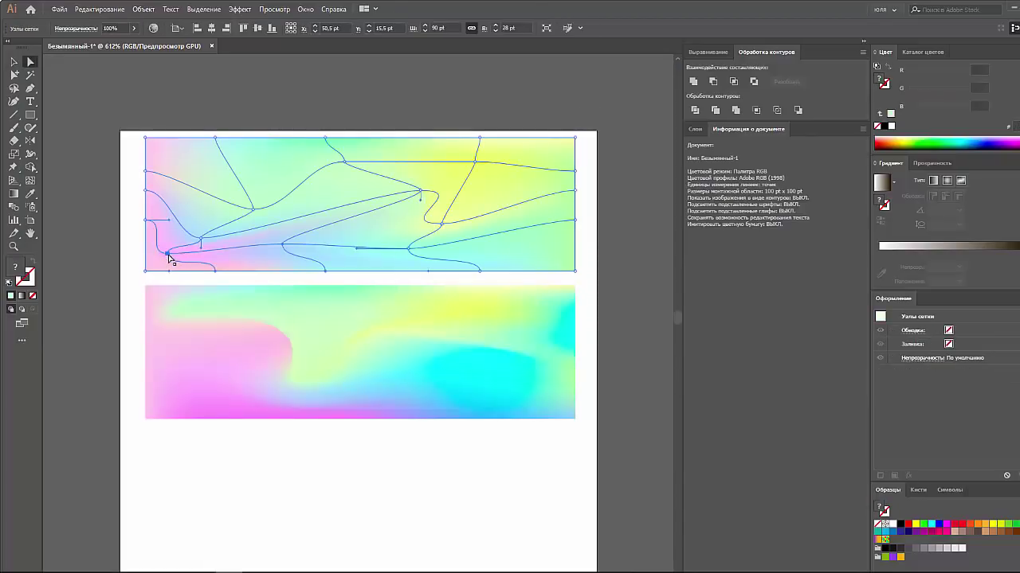
click(104, 258)
click(183, 243)
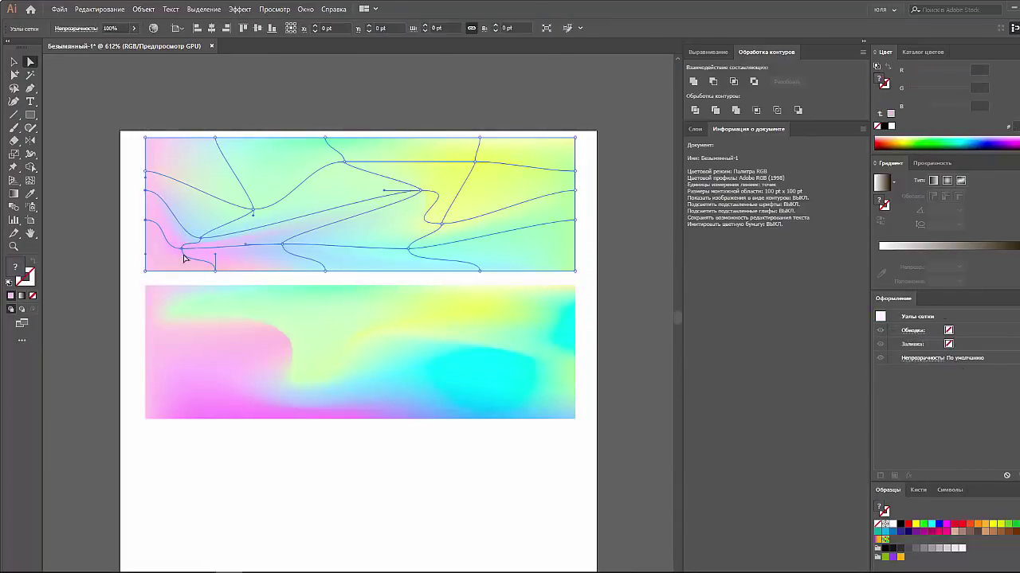
drag(183, 253, 170, 262)
key(ctrl+z)
Shift the pink lower-left mesh point toward lavender and nudge a nearby point left
click(174, 258)
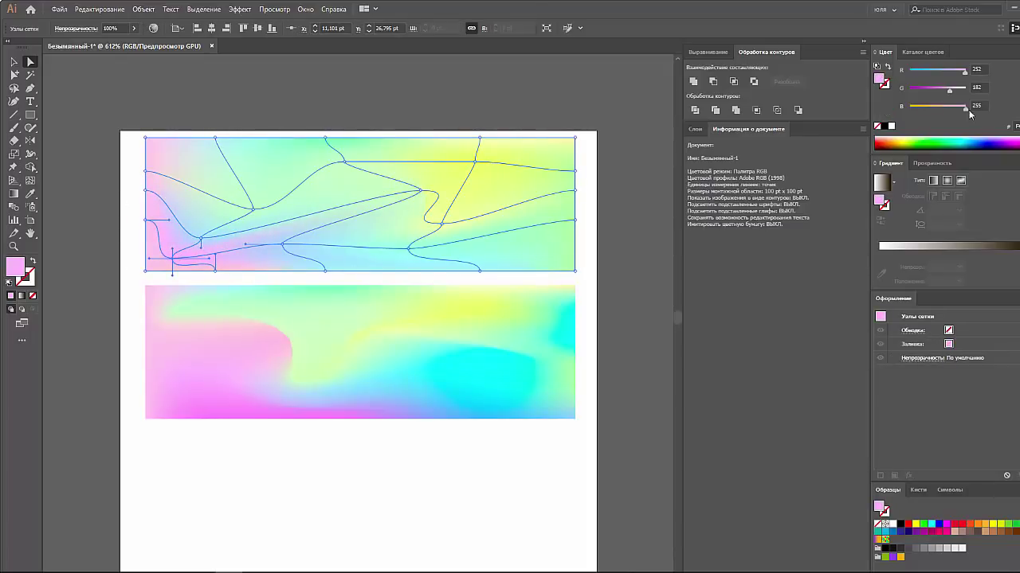
click(955, 71)
click(634, 191)
click(239, 235)
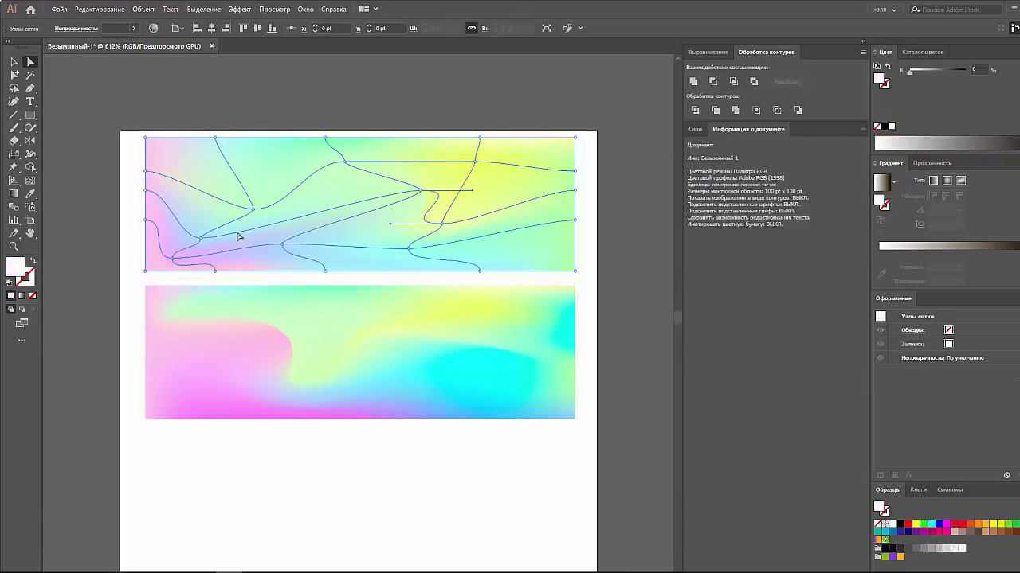
click(201, 239)
drag(201, 239, 182, 239)
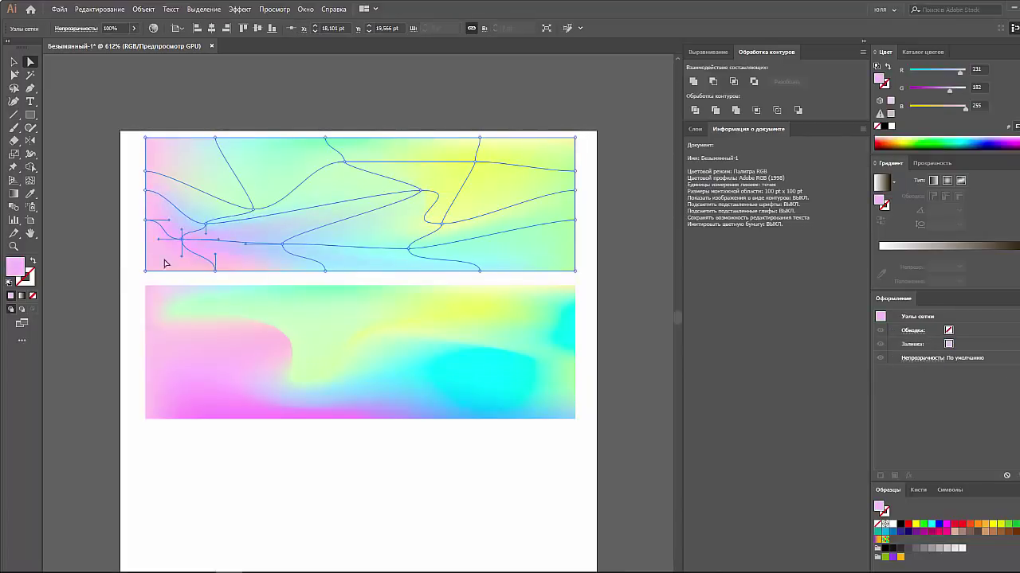
Select all of the top mesh's points and tint them light purple
key(ctrl+a)
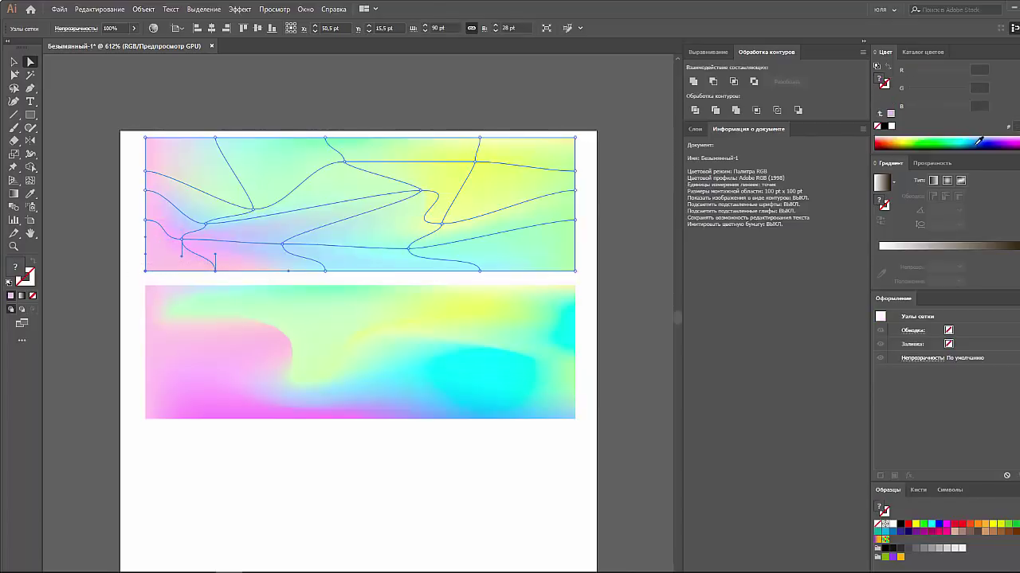
click(994, 136)
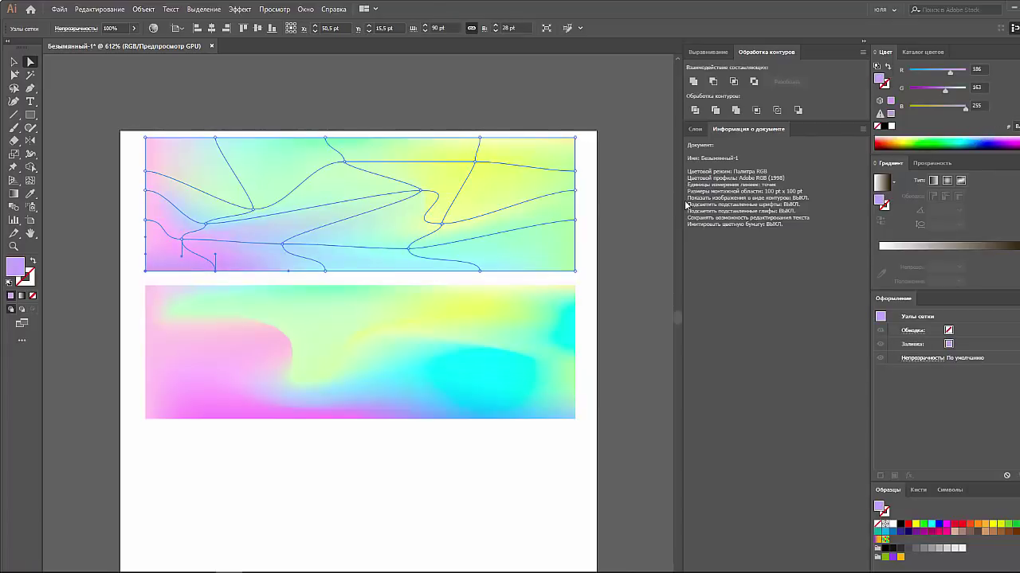
click(652, 211)
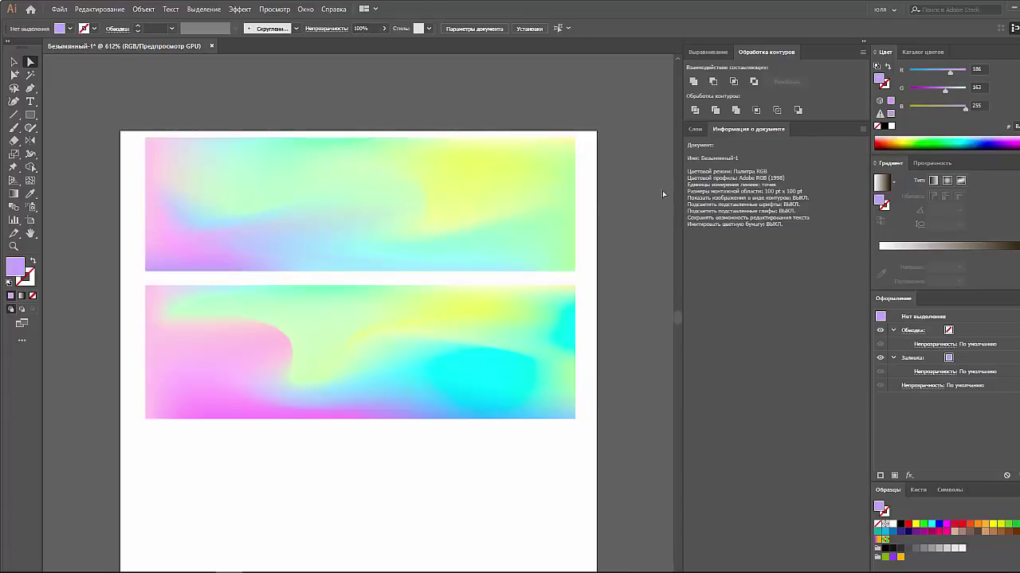
Alt-drag the middle mesh panel down to make a third copy below, then select it
click(13, 63)
scroll(122, 151, down, 1)
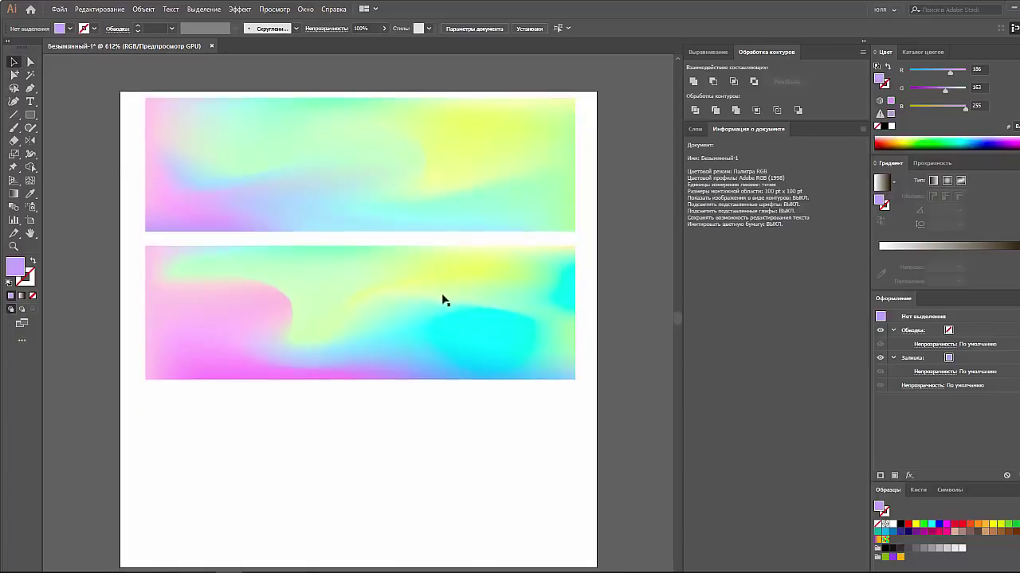
scroll(510, 303, down, 3)
drag(485, 194, 494, 346)
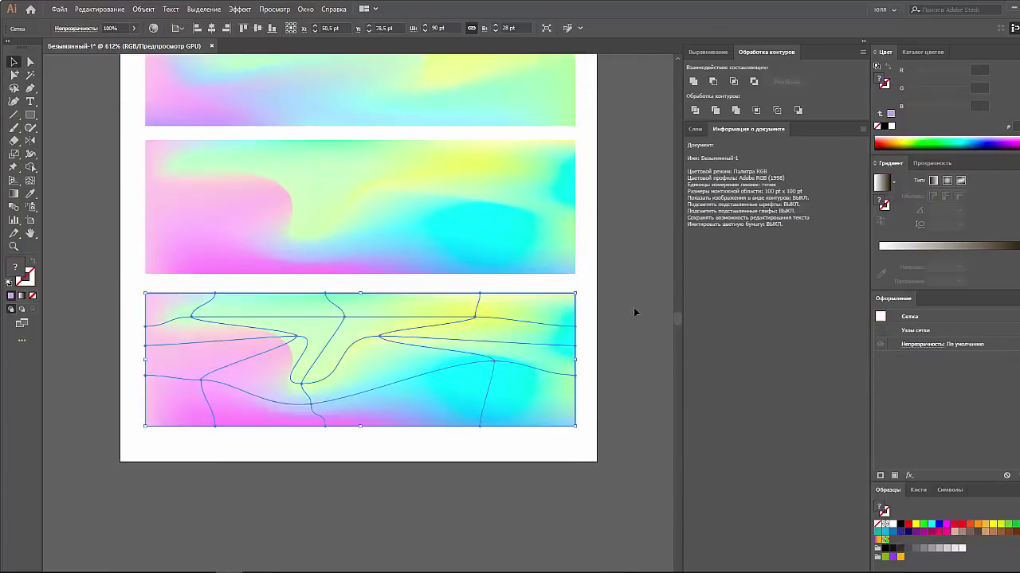
click(632, 307)
scroll(632, 308, up, 1)
scroll(633, 311, up, 1)
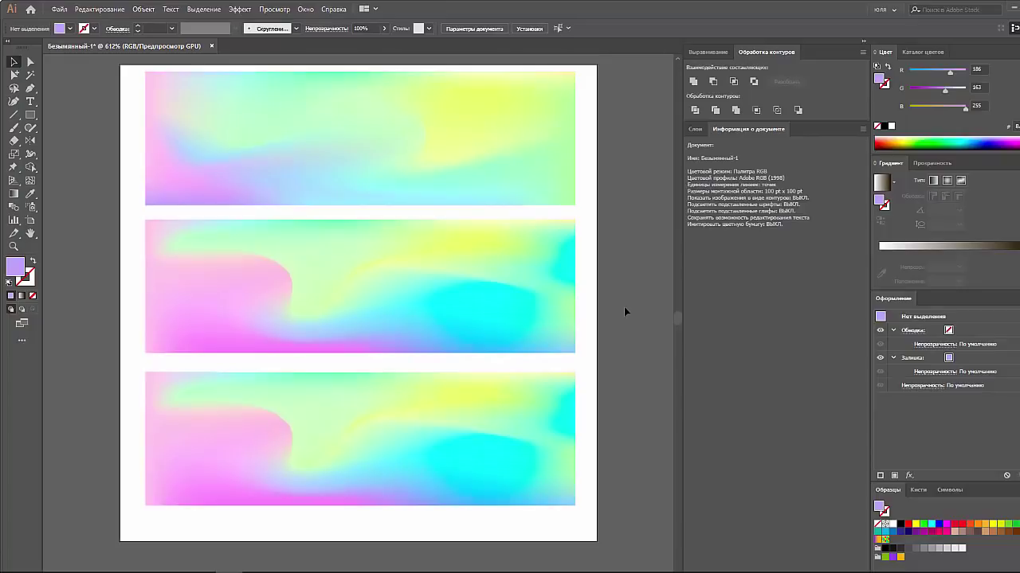
mouse_move(403, 348)
mouse_down()
mouse_move(603, 373)
mouse_move(291, 484)
mouse_up()
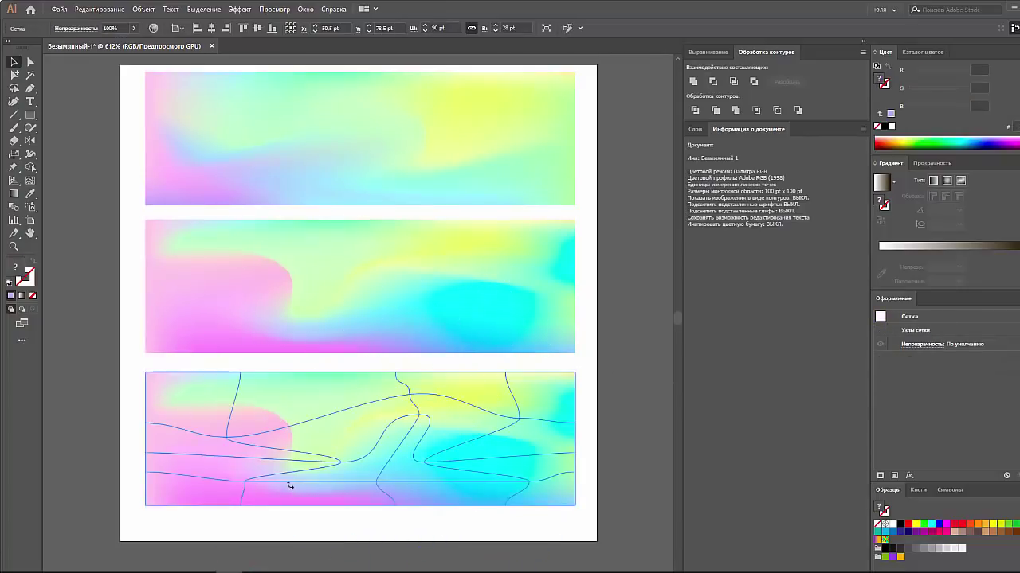
Tint a patch of the bottom panel light blue and its lower-middle points pink
key(a)
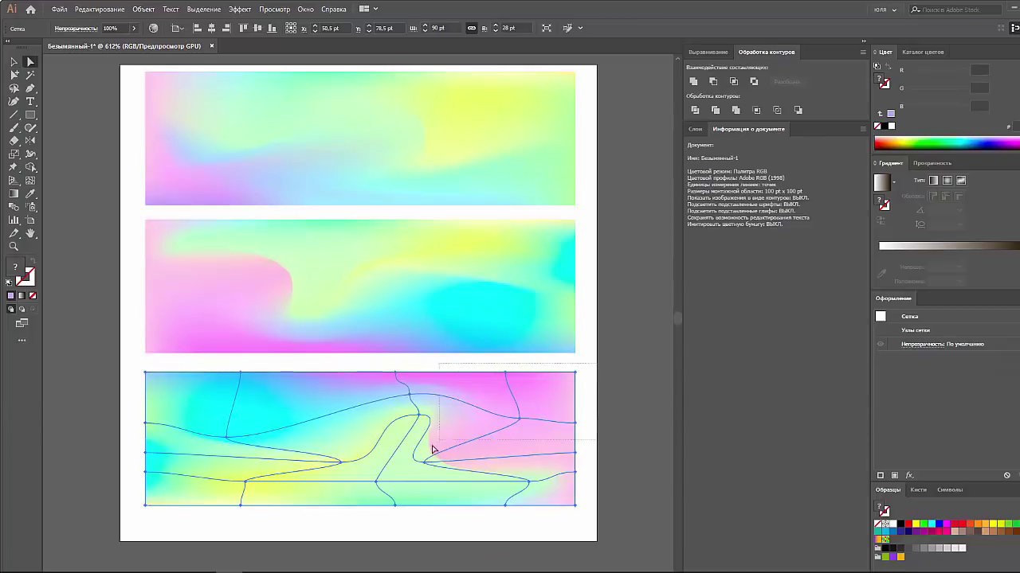
click(398, 470)
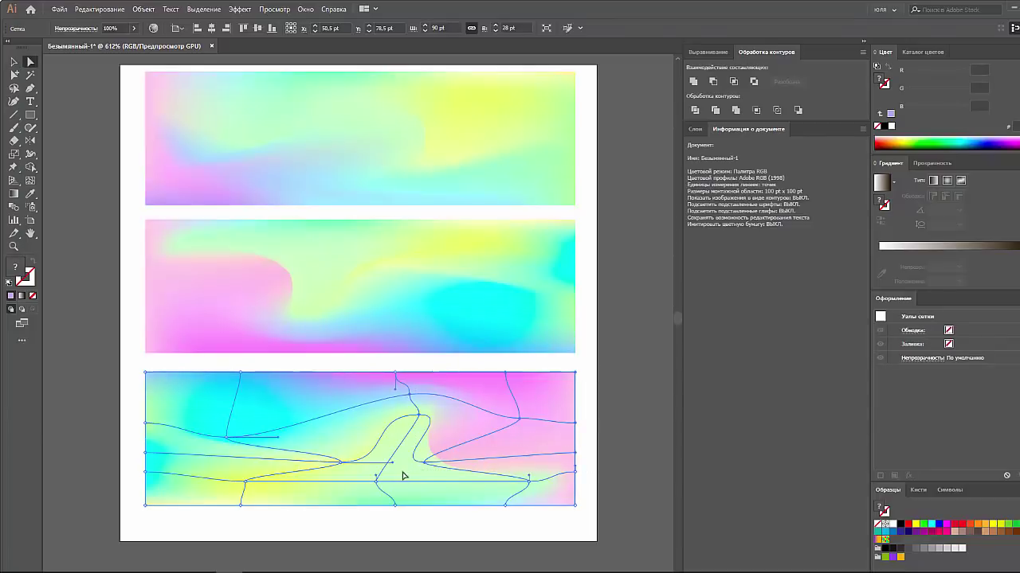
click(972, 142)
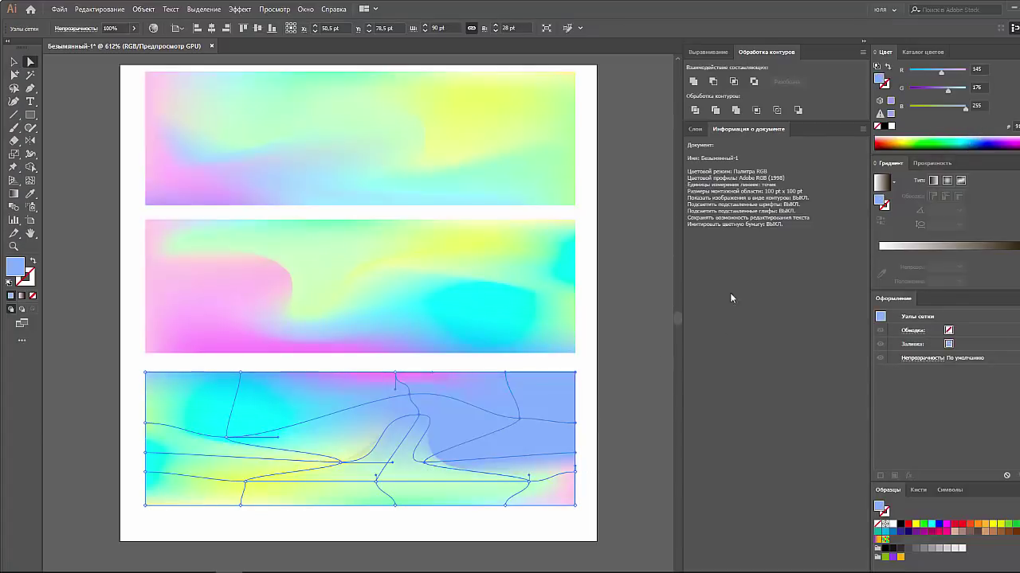
click(652, 357)
click(425, 478)
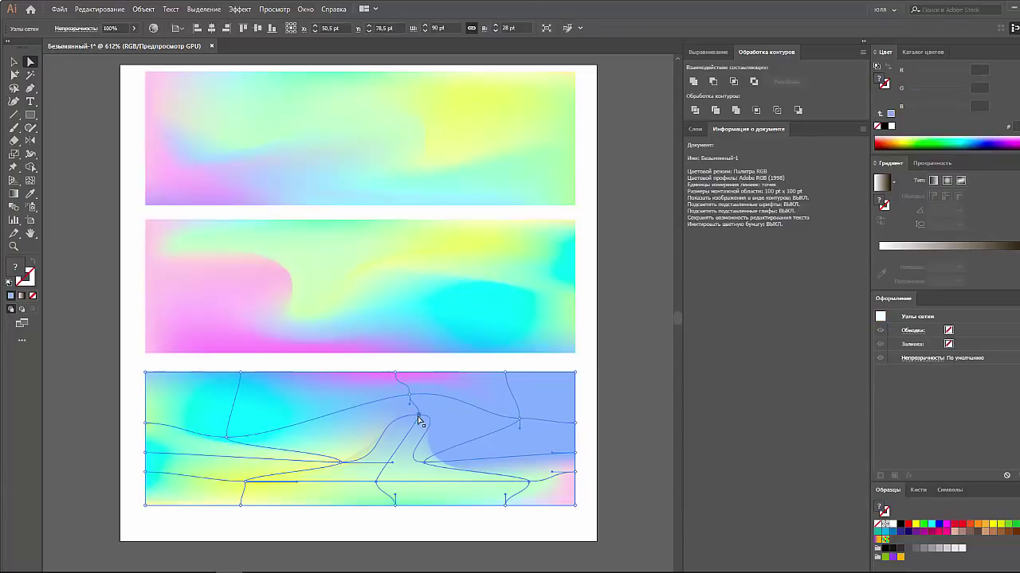
mouse_move(217, 535)
mouse_down()
mouse_move(420, 480)
mouse_move(404, 442)
mouse_up()
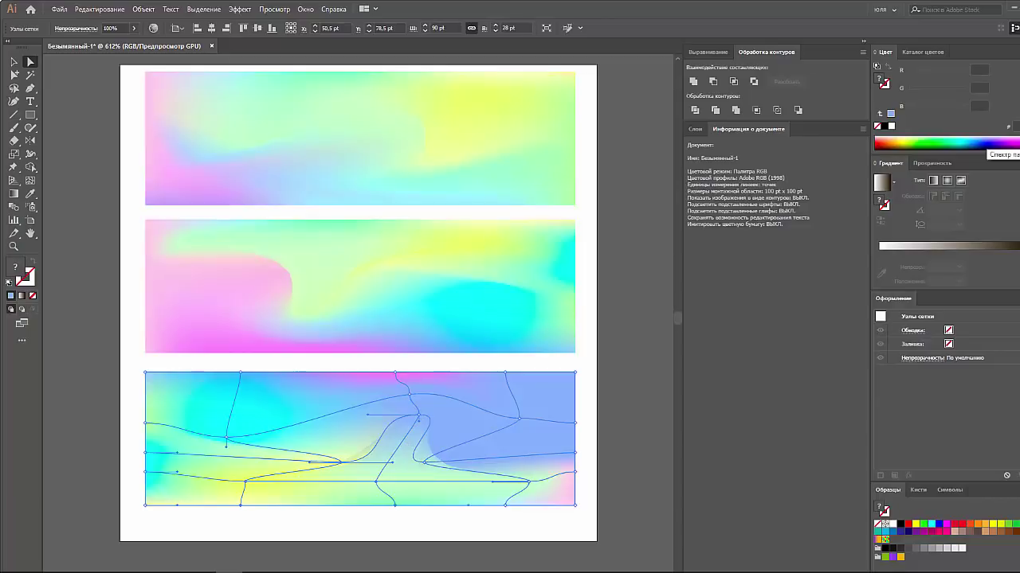
click(1000, 141)
click(617, 375)
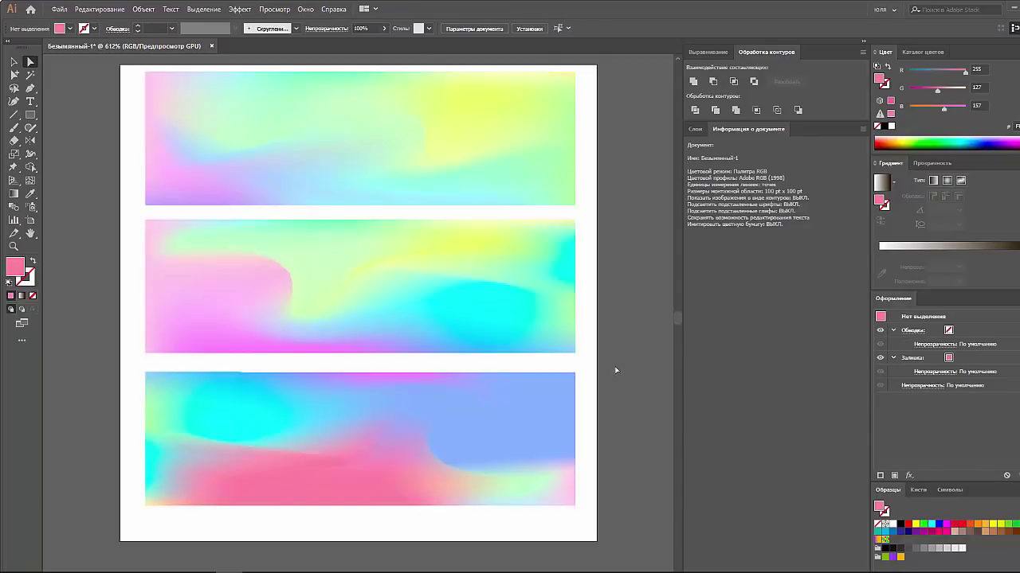
Make the upper-right node deep blue, reshape nearby nodes, and tint the left edge pale yellow
click(520, 418)
click(520, 419)
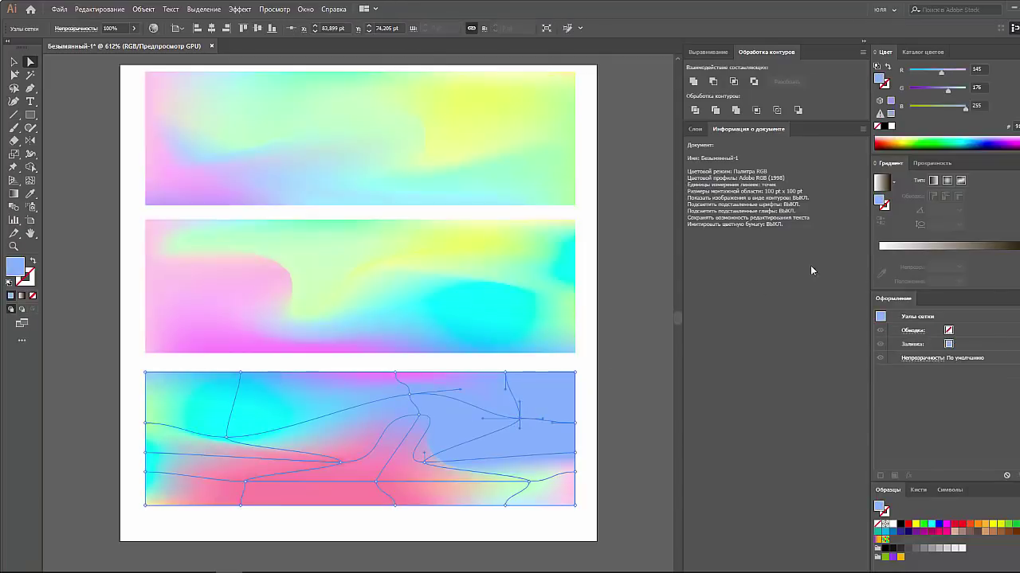
drag(980, 141, 986, 137)
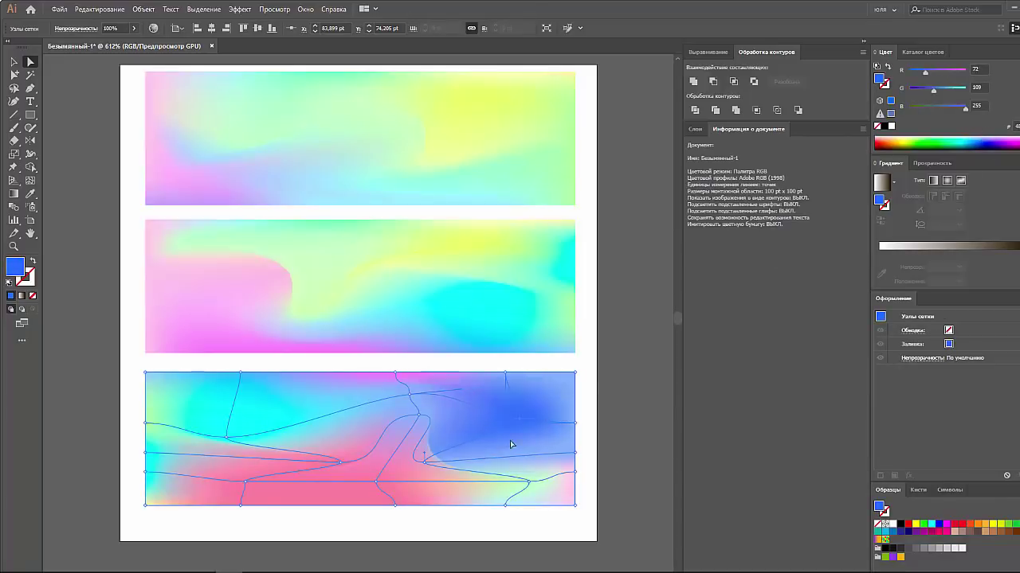
drag(421, 417, 382, 420)
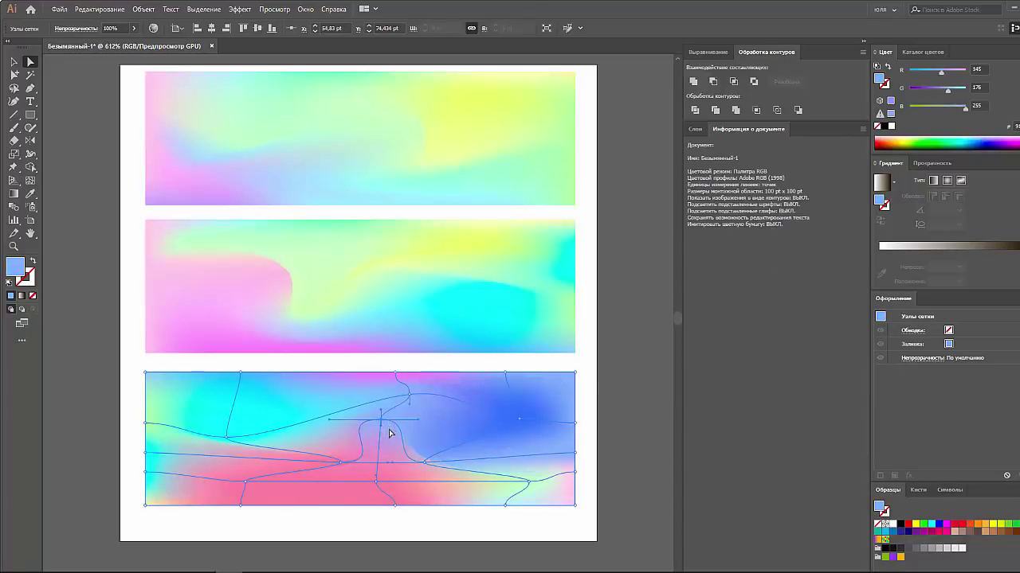
click(428, 461)
drag(428, 461, 462, 429)
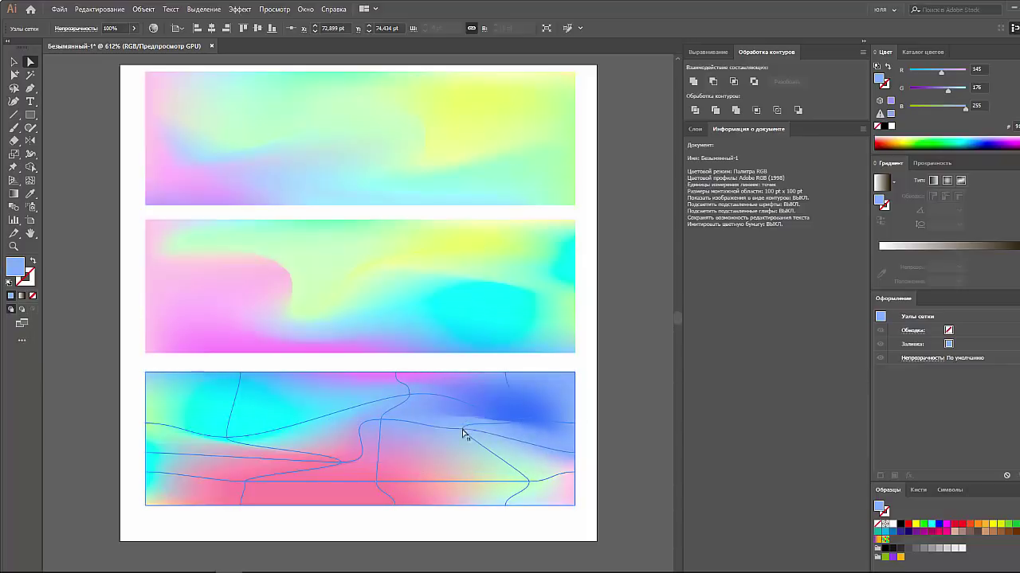
drag(126, 403, 167, 478)
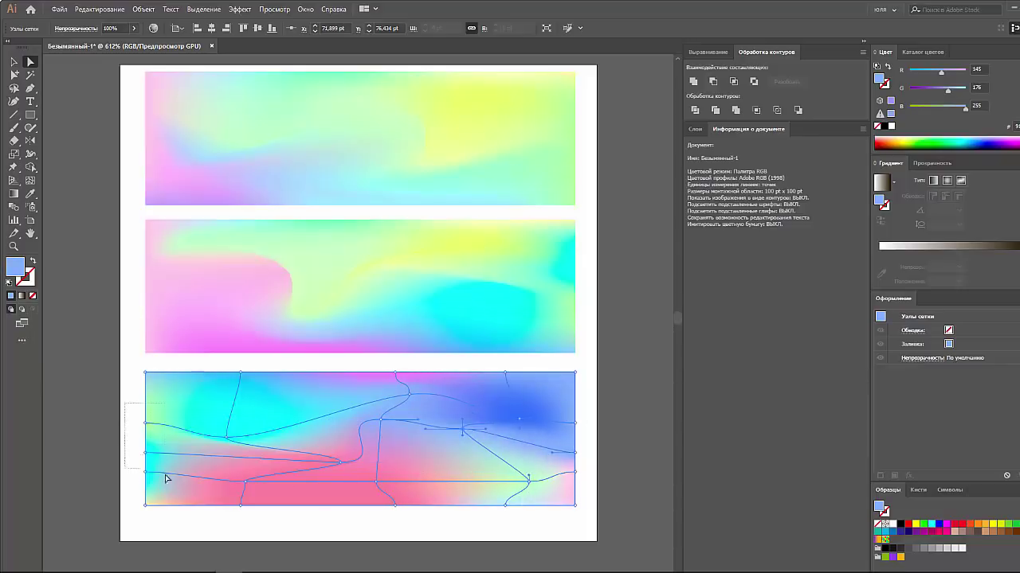
click(916, 136)
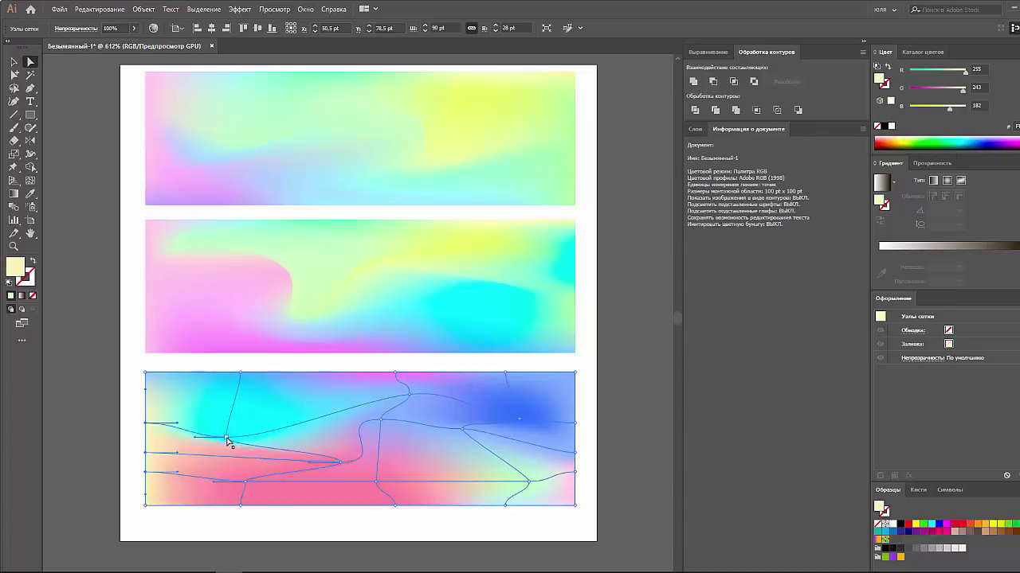
Move a left-side node up, turn its cyan area light yellow, and shift lower nodes sideways
drag(227, 439, 274, 399)
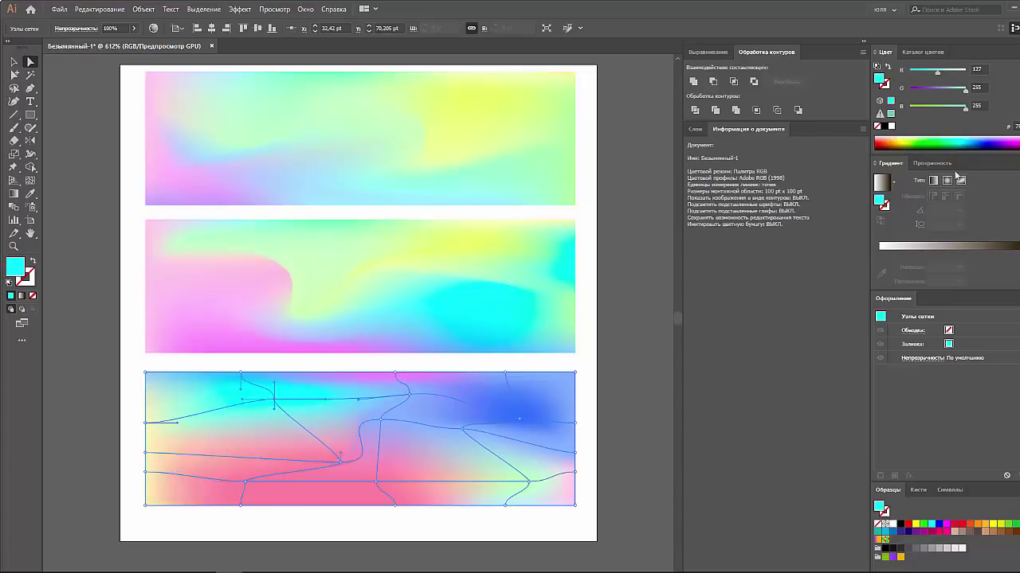
click(898, 140)
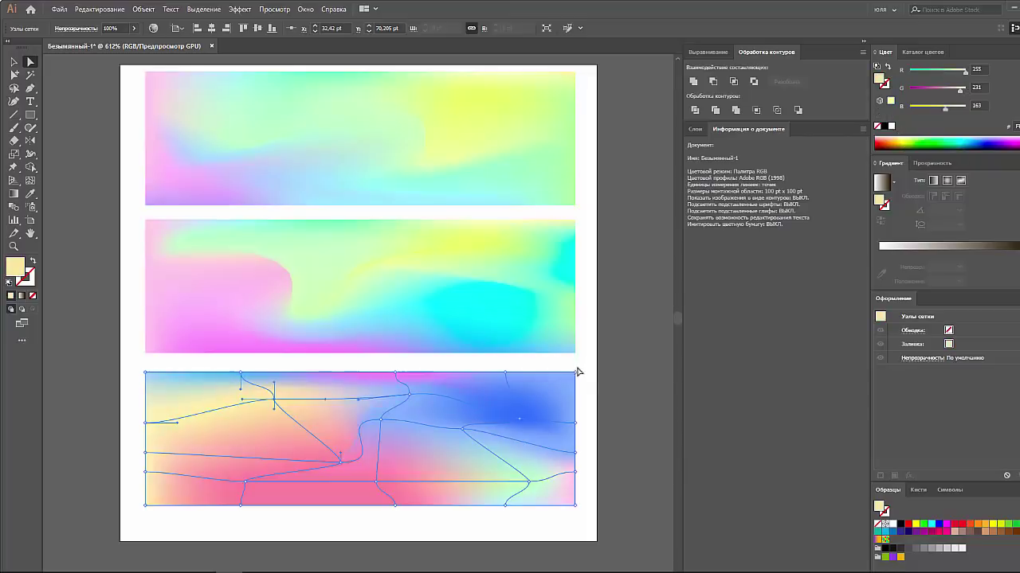
click(607, 381)
click(548, 427)
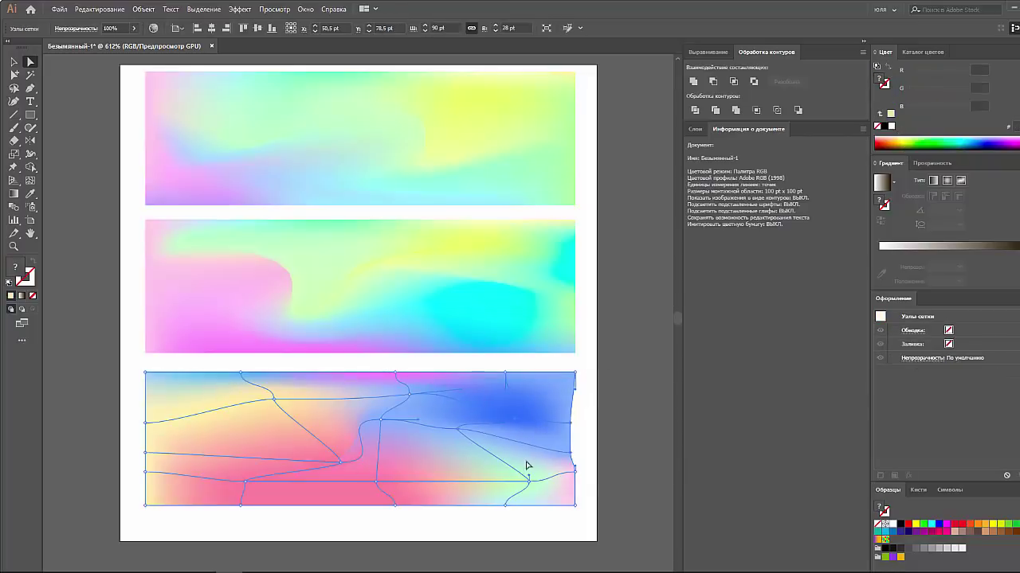
drag(340, 462, 293, 464)
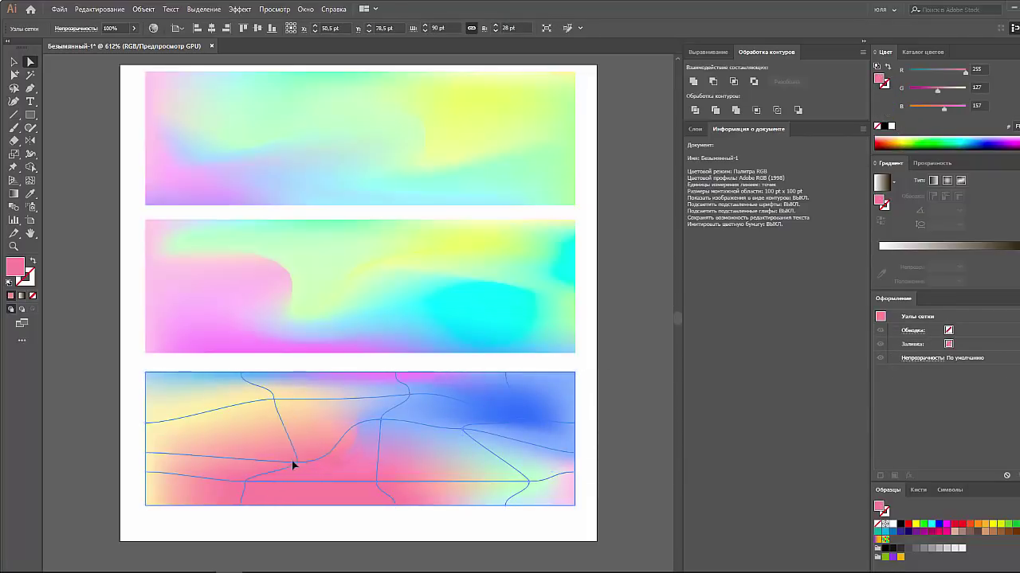
mouse_move(380, 419)
mouse_down()
mouse_move(408, 420)
mouse_move(448, 458)
mouse_up()
click(408, 435)
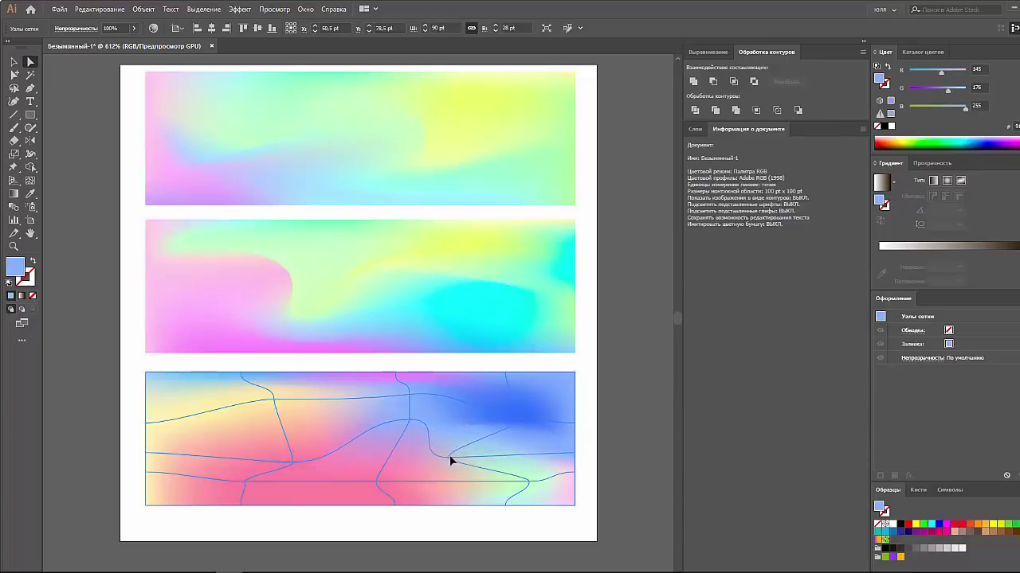
Change the bottom panel's upper-right blue node to soft lavender (R 144, G 136, B 255)
click(519, 419)
click(939, 90)
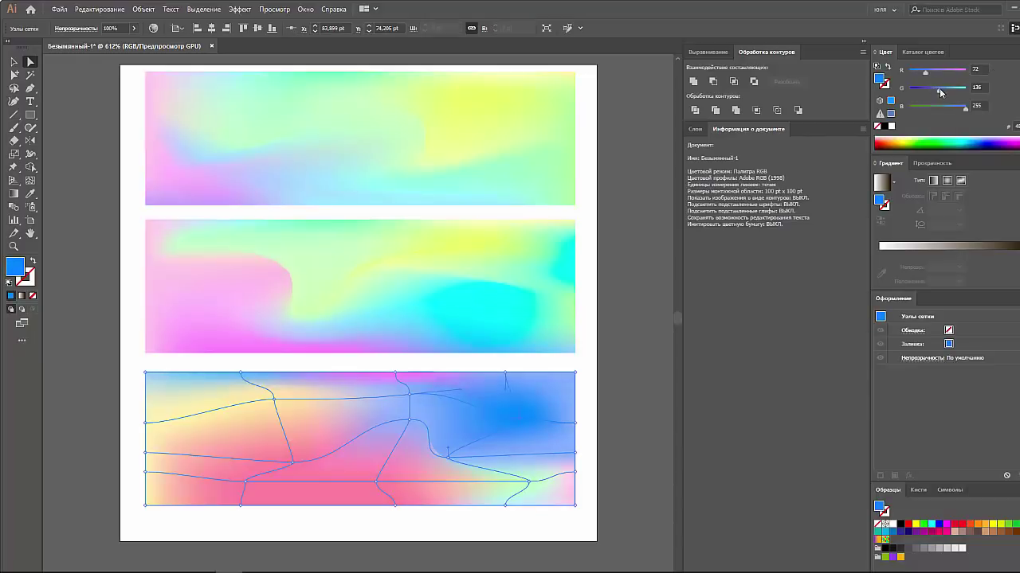
drag(924, 72, 943, 74)
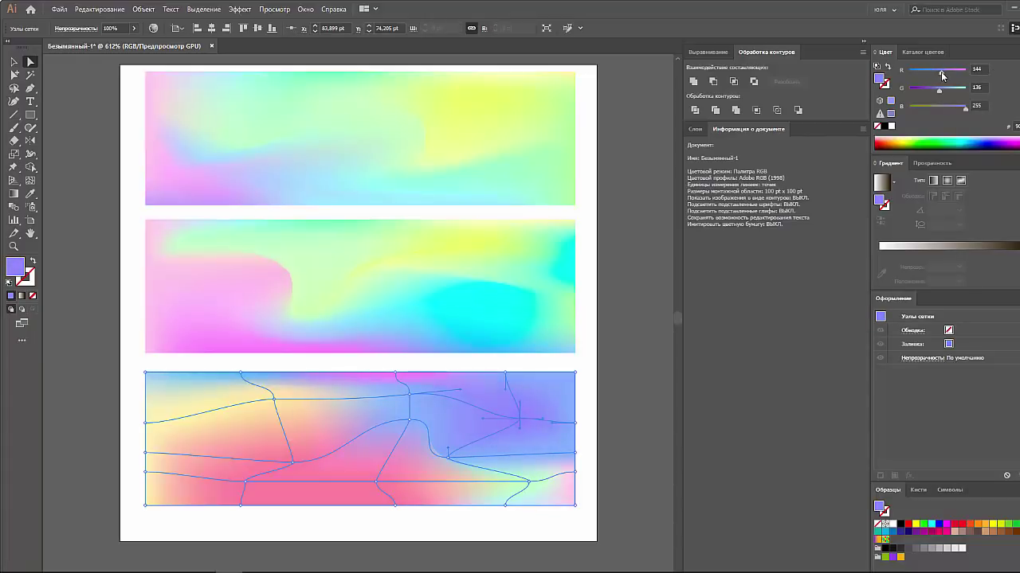
click(666, 294)
Select all three mesh panels and bring up the alignment options
scroll(678, 276, down, 1)
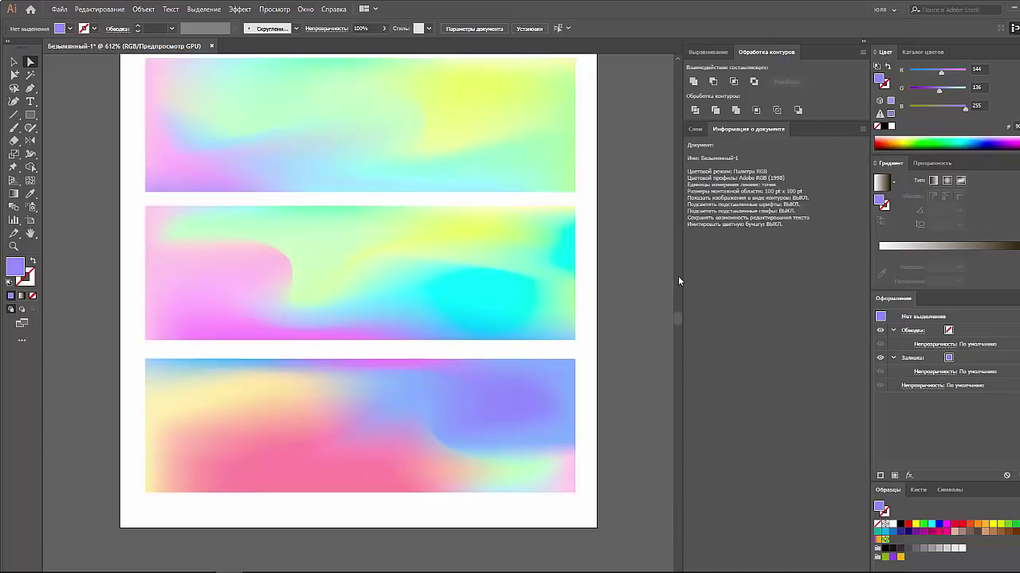
scroll(678, 275, up, 1)
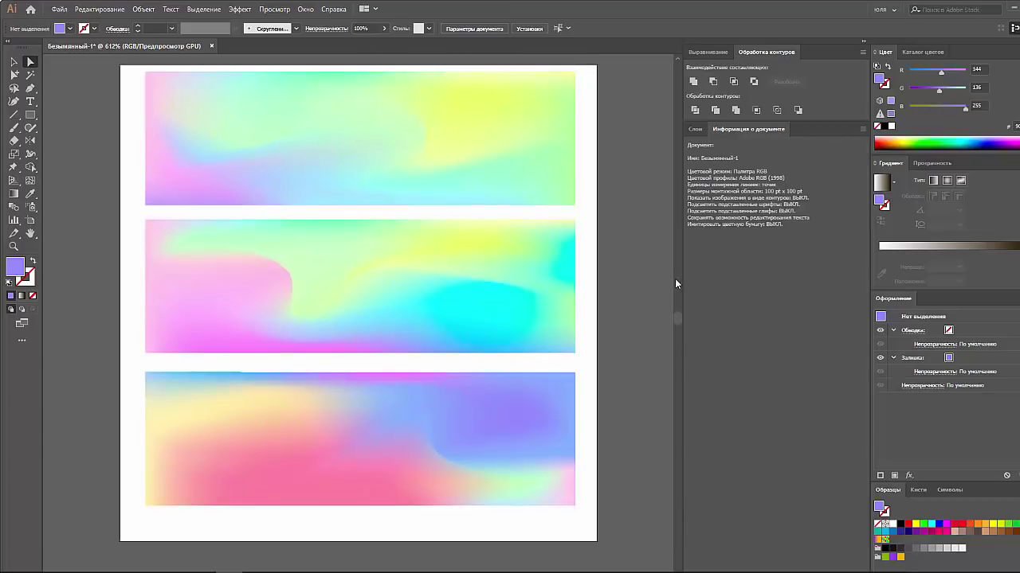
click(13, 61)
drag(121, 121, 311, 430)
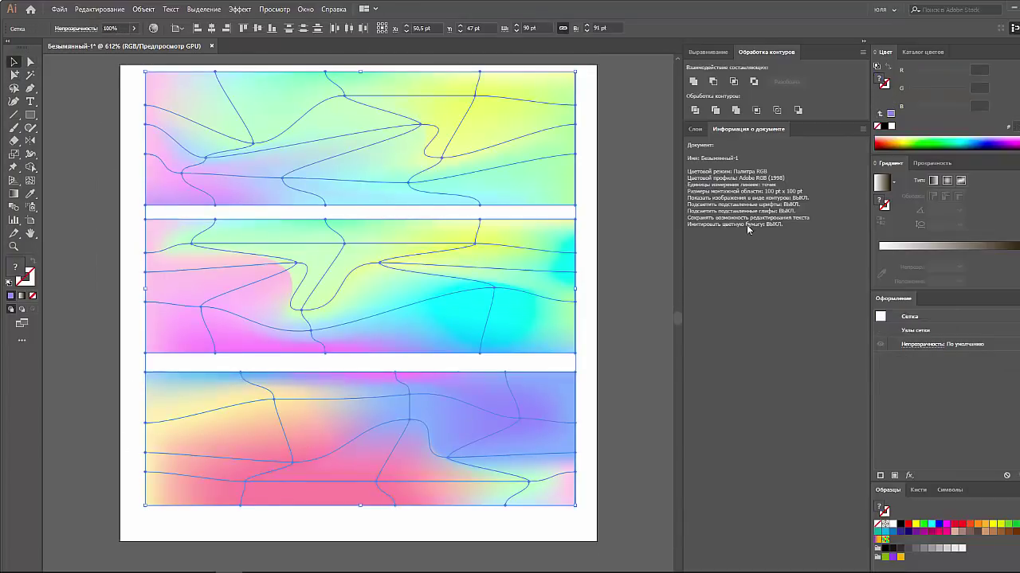
click(709, 52)
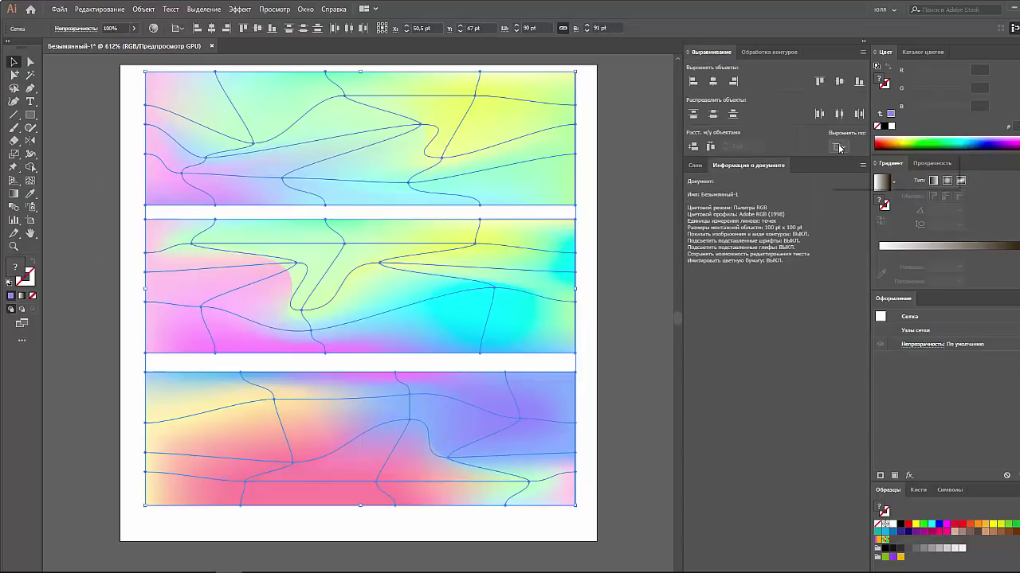
Distribute the panels 2 pt apart using Align to Key Object, group them, and centre on the artboard
click(839, 148)
click(854, 168)
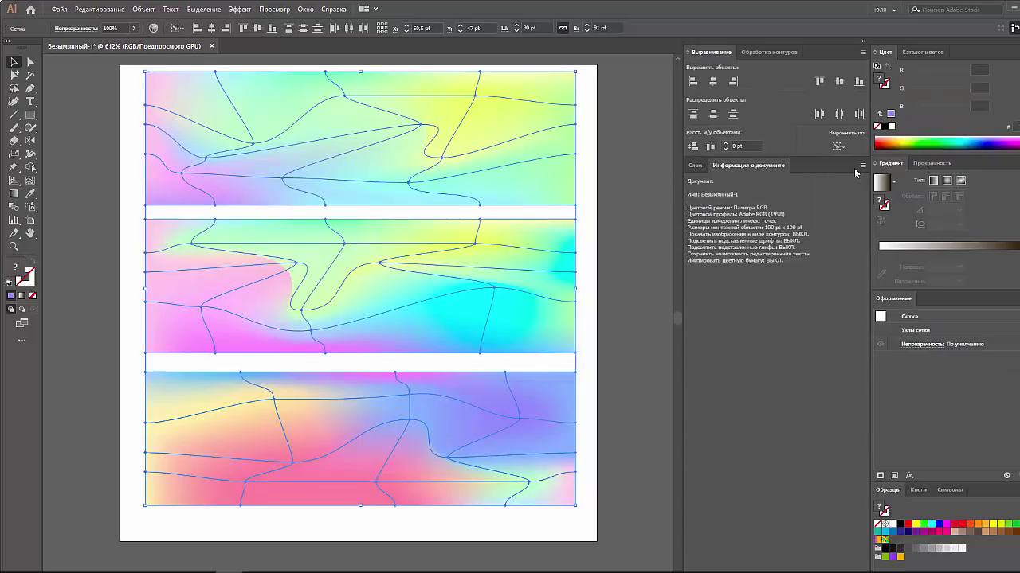
click(745, 147)
text(2)
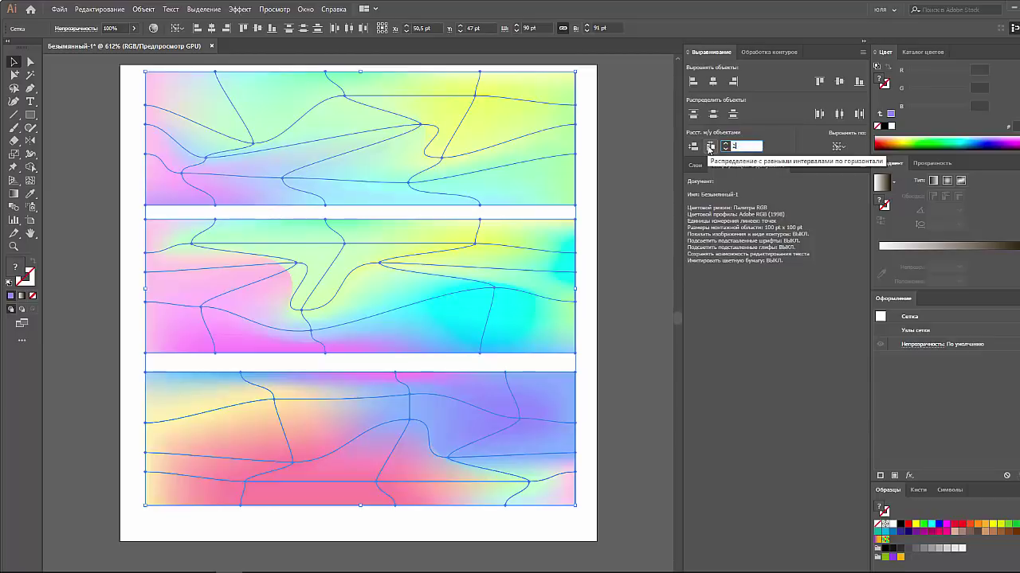
click(694, 146)
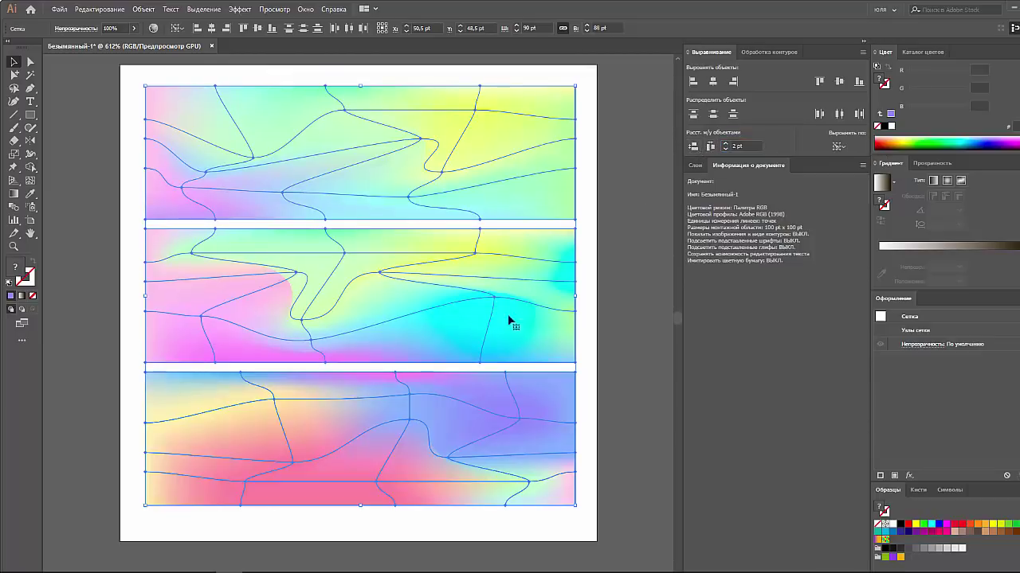
key(ctrl+g)
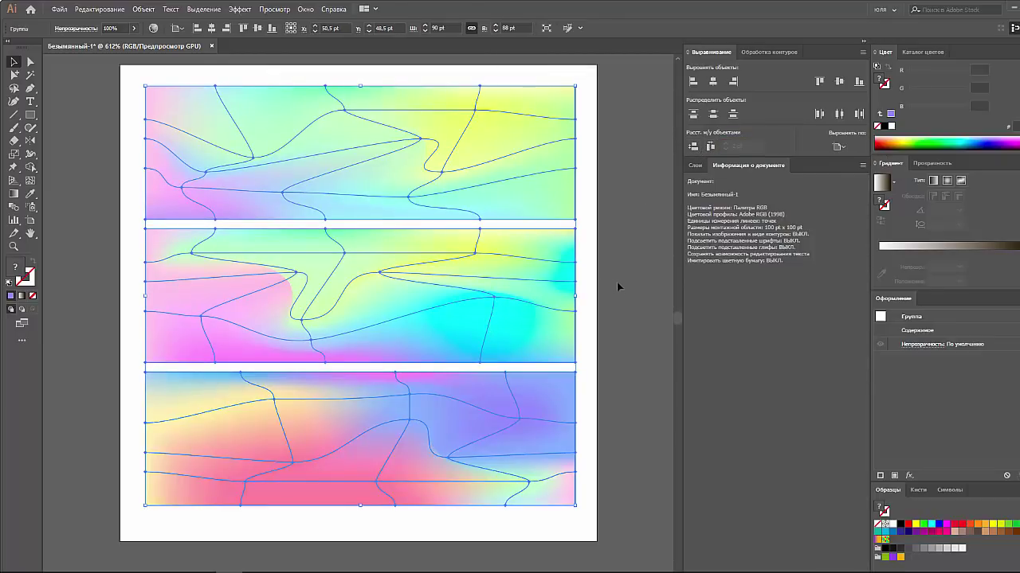
click(819, 81)
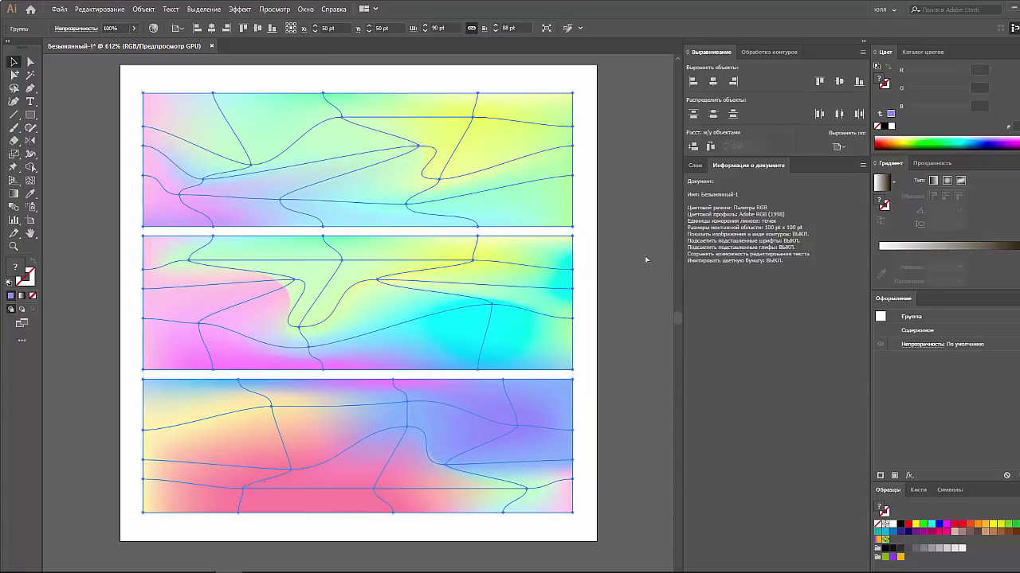
Draw a 100 × 100 pt rectangle centred on the artboard and send it to the back
click(647, 259)
click(31, 114)
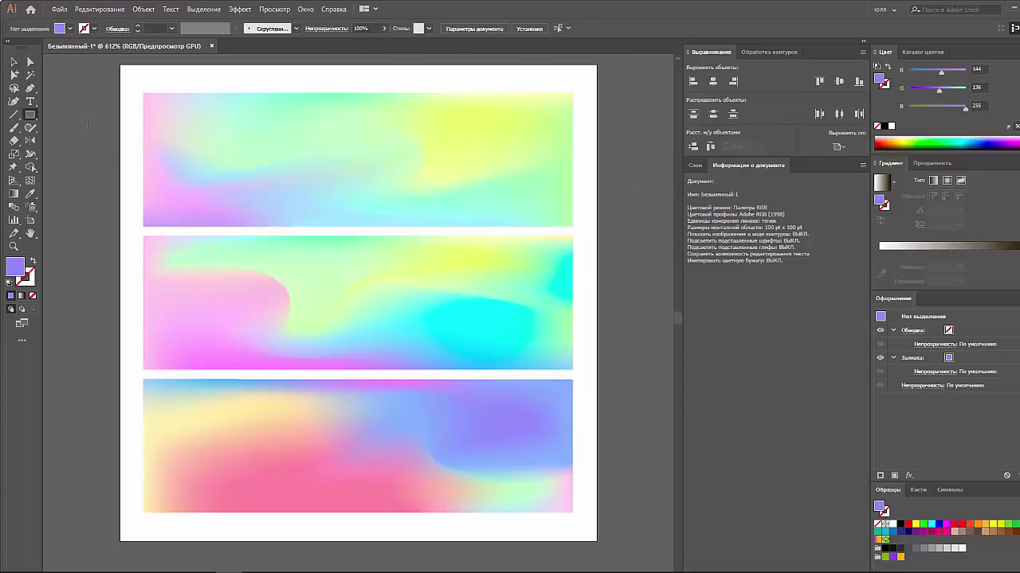
click(126, 125)
text(100)
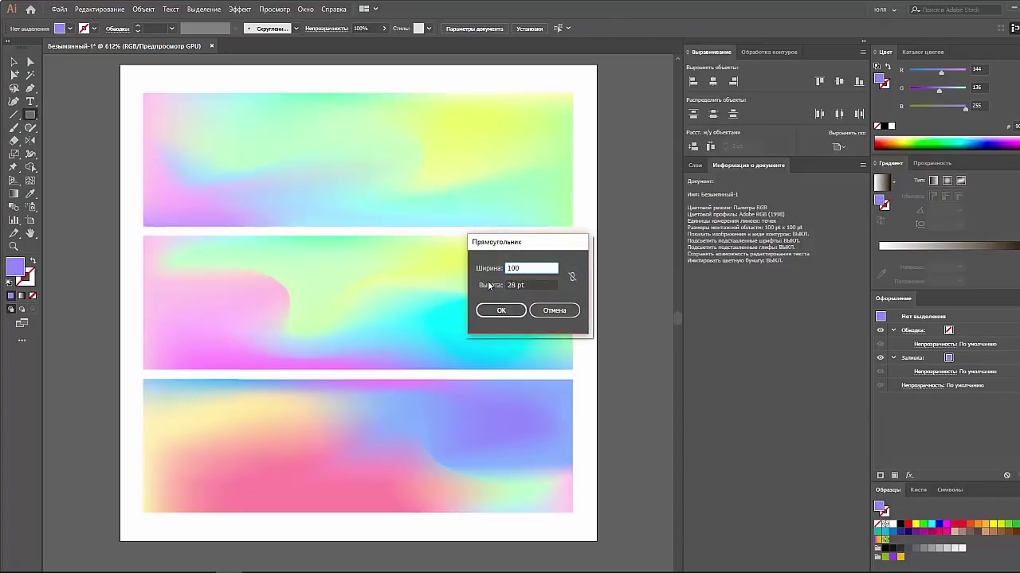
key(Tab)
text(100)
key(Return)
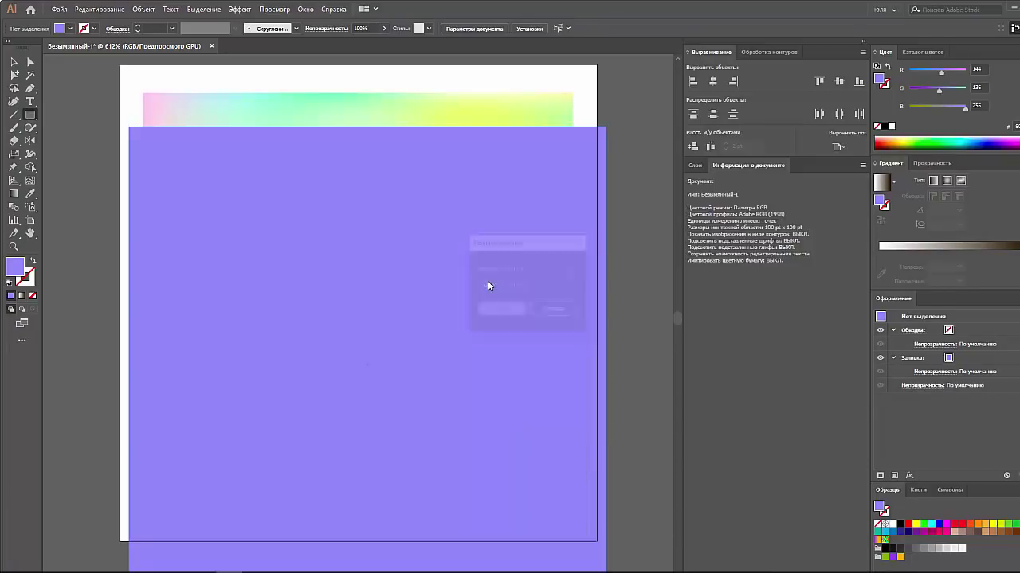
click(713, 81)
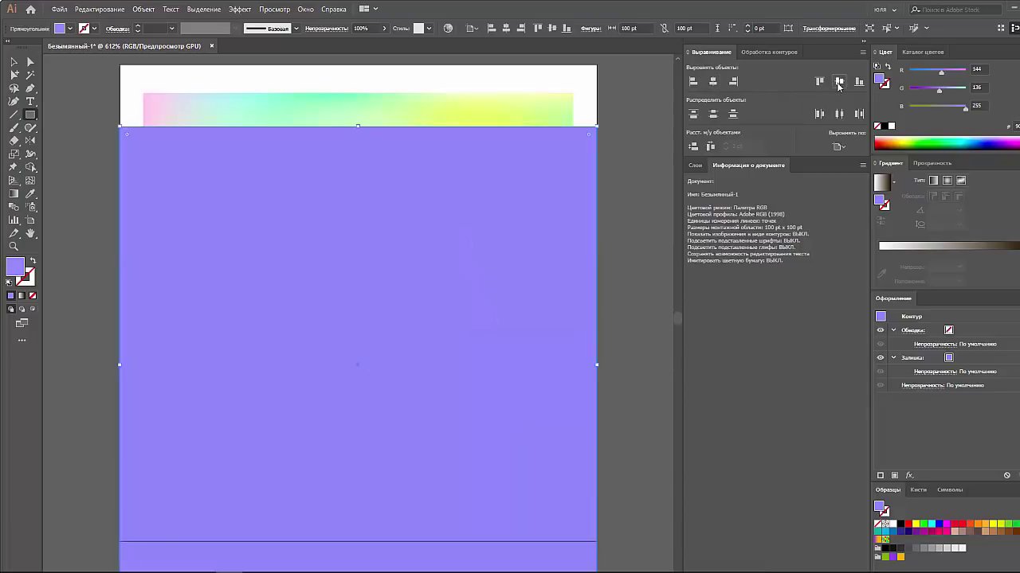
click(839, 81)
key(ctrl+shift+bracketleft)
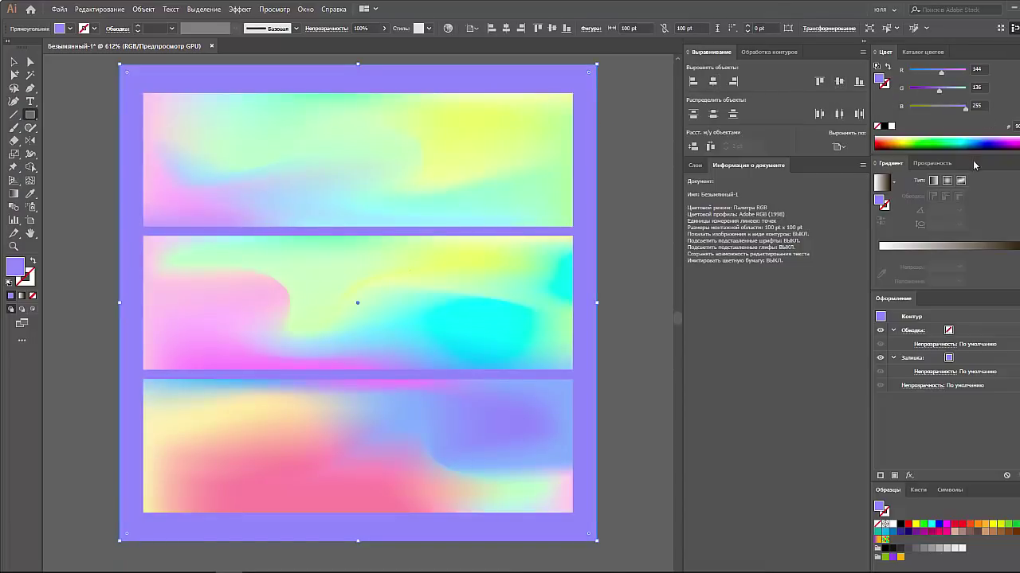
Set the background rectangle's fill to grey-blue RGB 126/139/156
mouse_move(941, 73)
mouse_down()
mouse_move(930, 73)
mouse_move(932, 90)
mouse_up()
drag(966, 107, 947, 108)
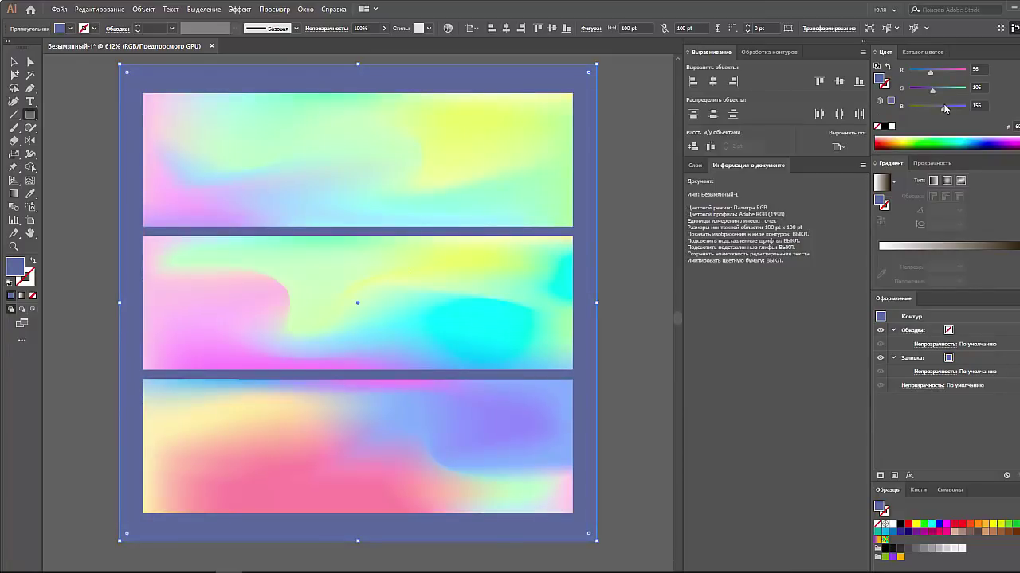
drag(930, 73, 940, 90)
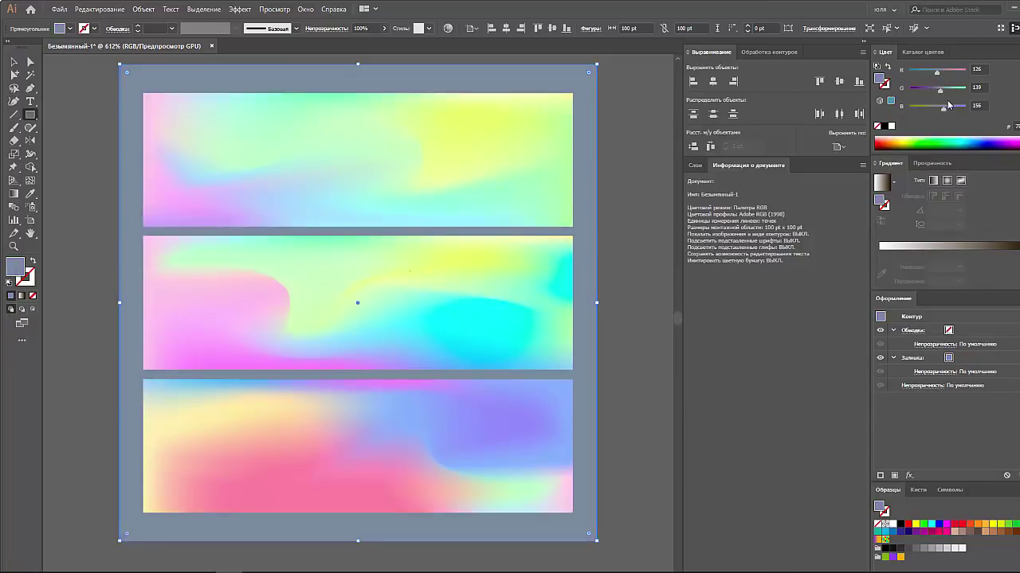
click(14, 63)
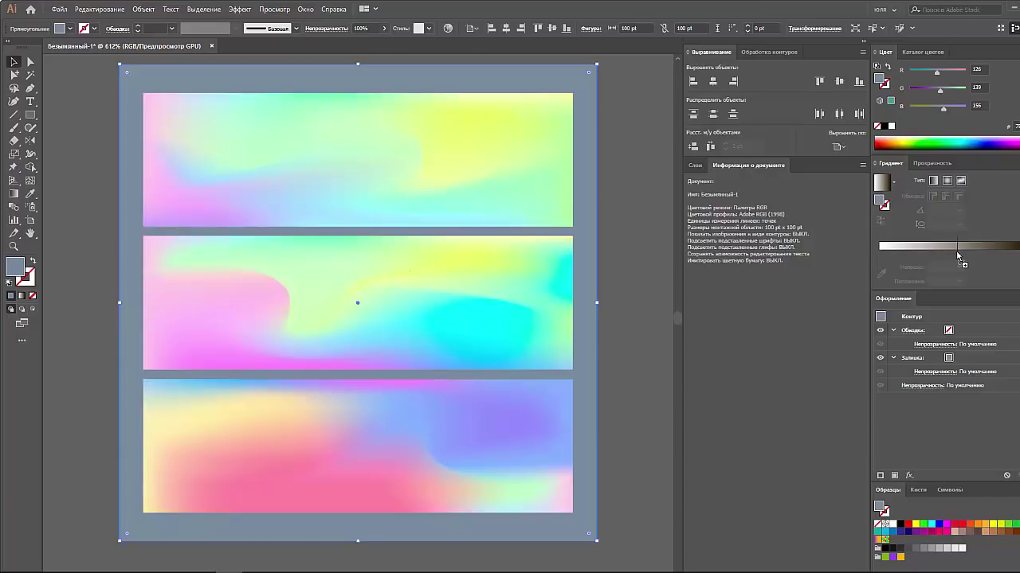
Give the background rectangle a radial white-to-grey-blue gradient and shift the white stop
click(960, 247)
click(1015, 265)
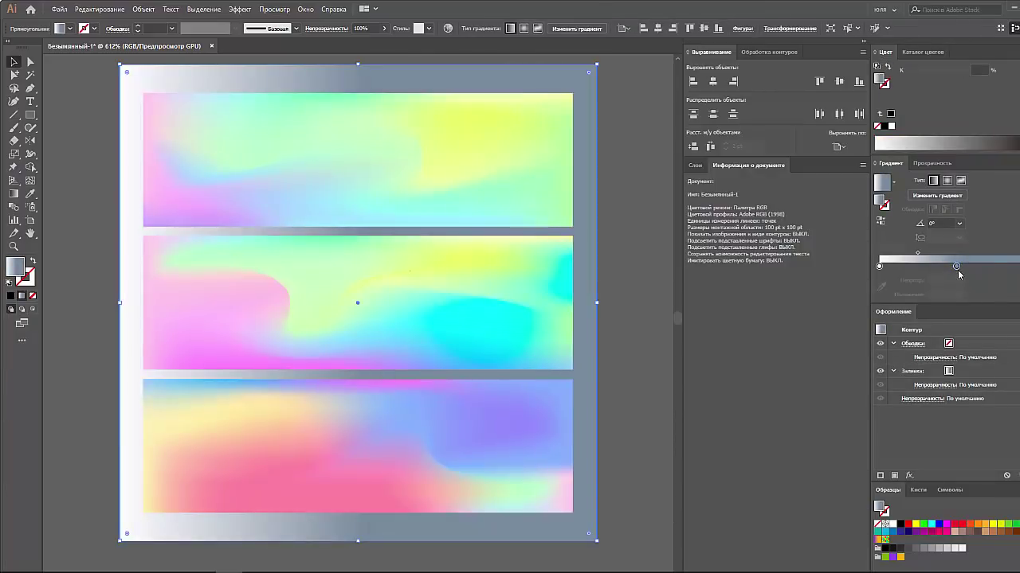
click(947, 182)
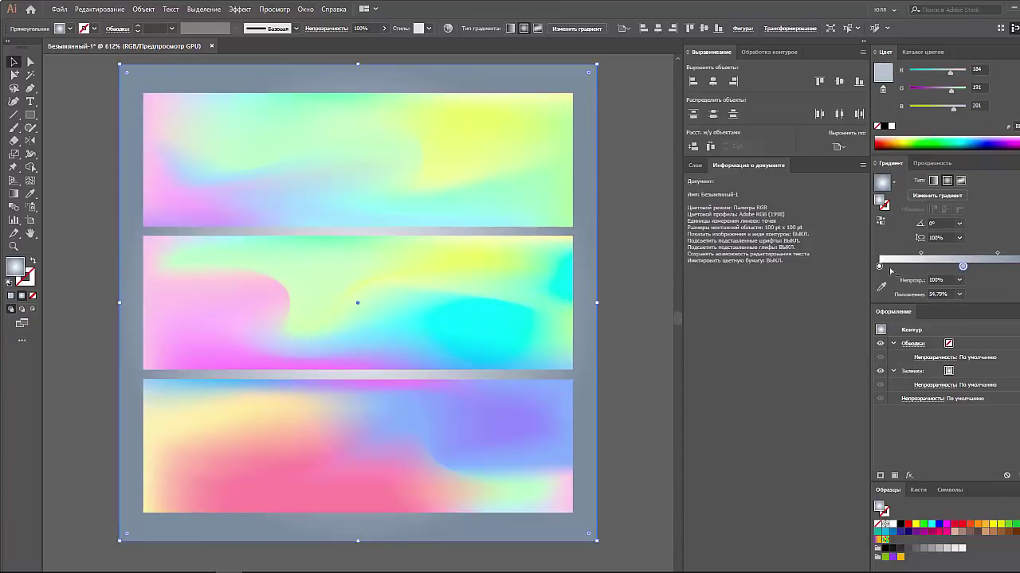
mouse_move(880, 266)
mouse_down()
mouse_move(963, 266)
mouse_move(888, 266)
mouse_up()
Redraw the radial gradient from top to bottom so the background is lighter near the top
key(g)
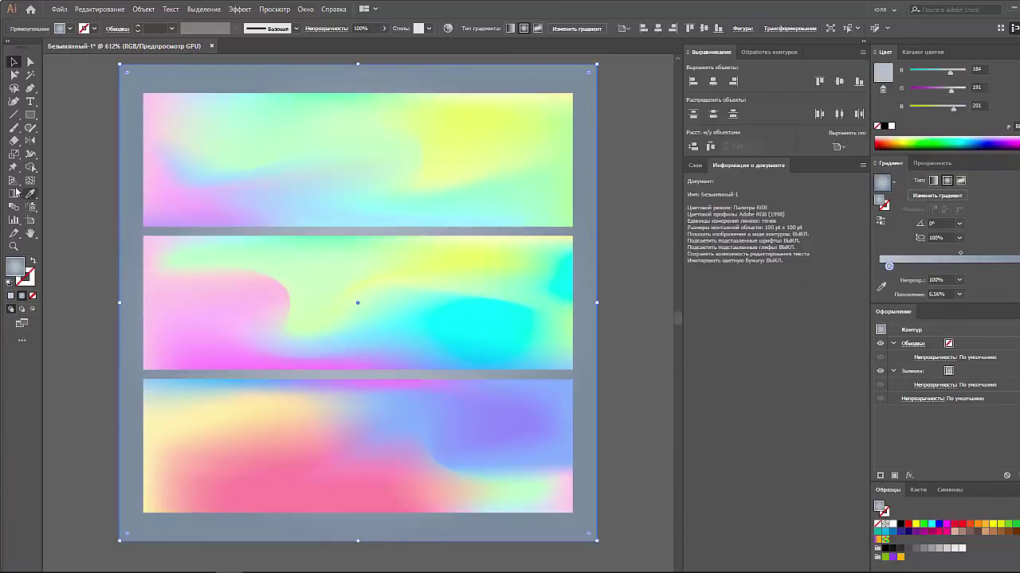
drag(359, 108, 357, 562)
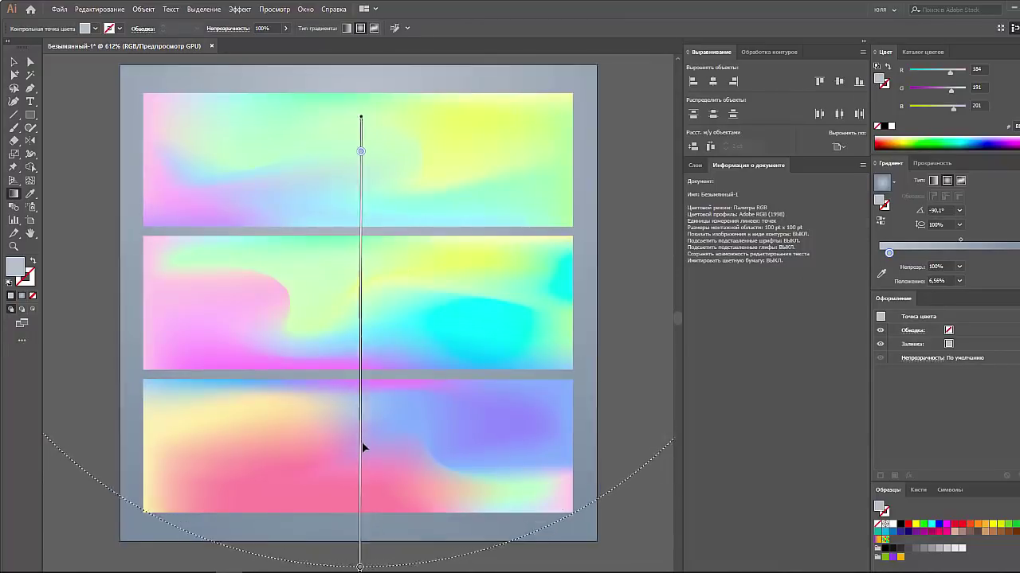
click(13, 61)
click(114, 113)
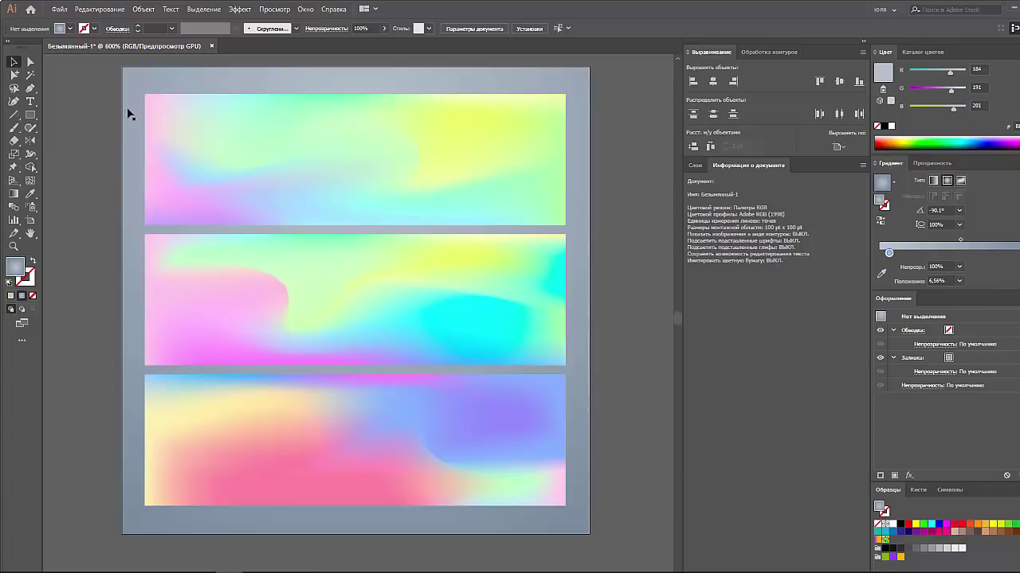
key(ctrl+minus)
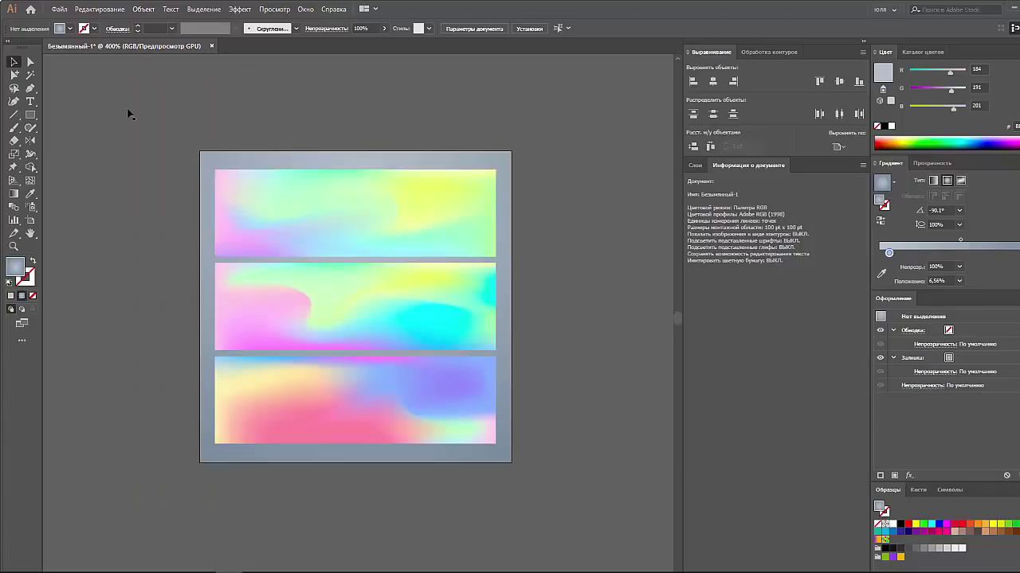
key(ctrl+plus)
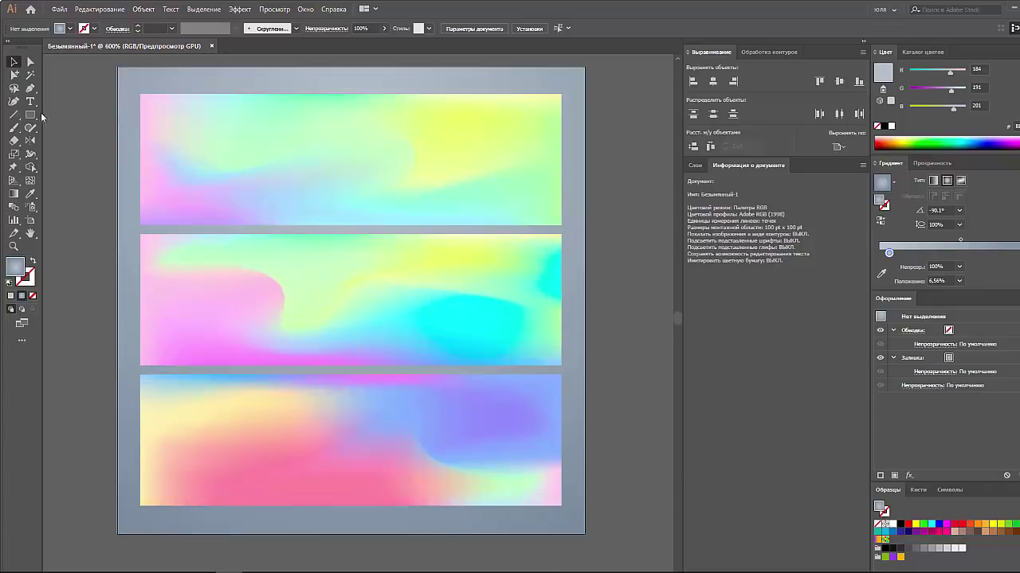
Draw a thin solid-white strip across the gap below the top panel
click(30, 114)
mouse_move(131, 212)
mouse_down()
mouse_move(182, 226)
mouse_move(580, 234)
mouse_up()
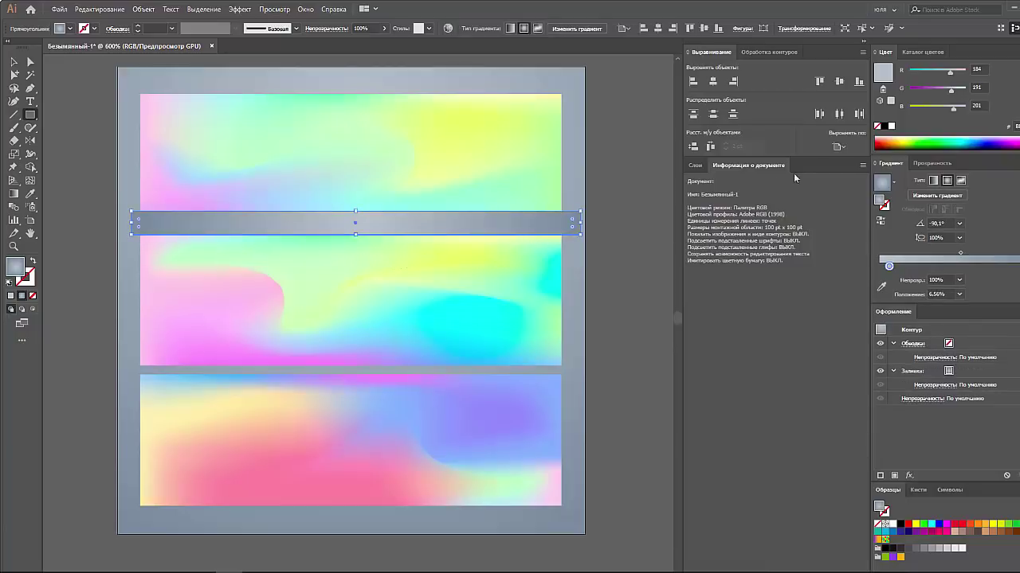
click(891, 126)
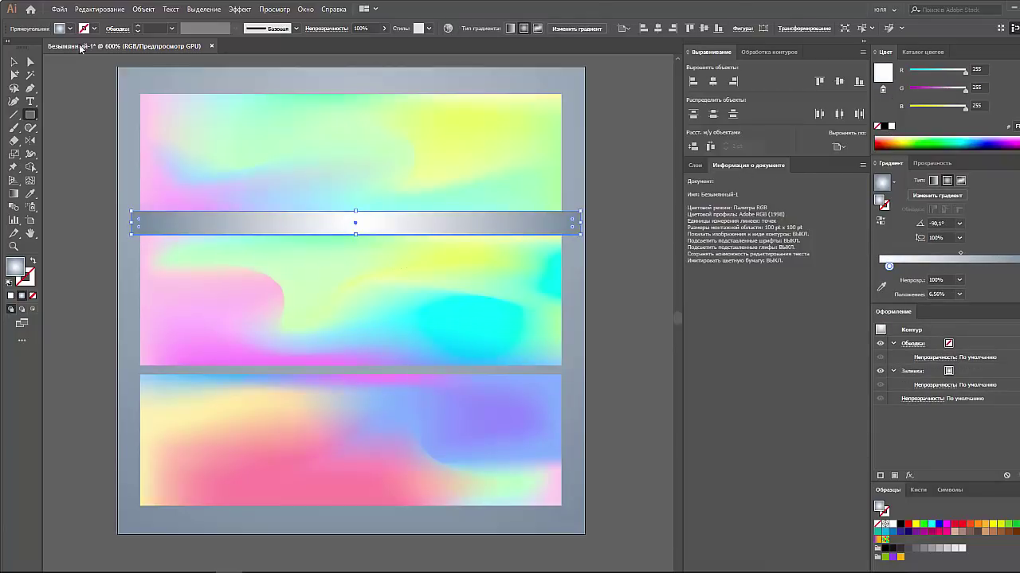
click(70, 28)
click(15, 47)
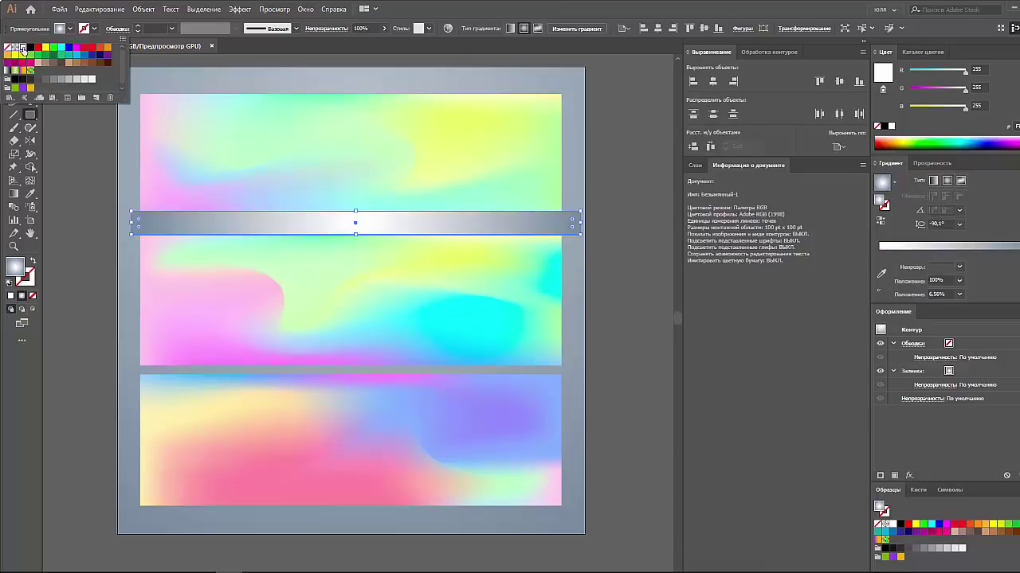
click(54, 121)
Add a centre mesh point to the strip, raise it into an arch, and shade it 43% grey
click(31, 180)
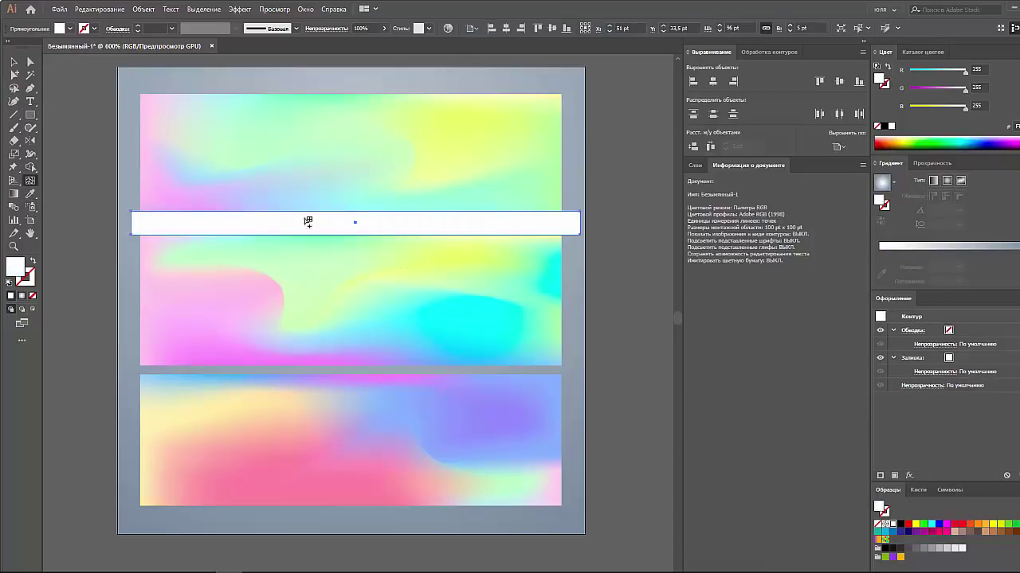
click(352, 214)
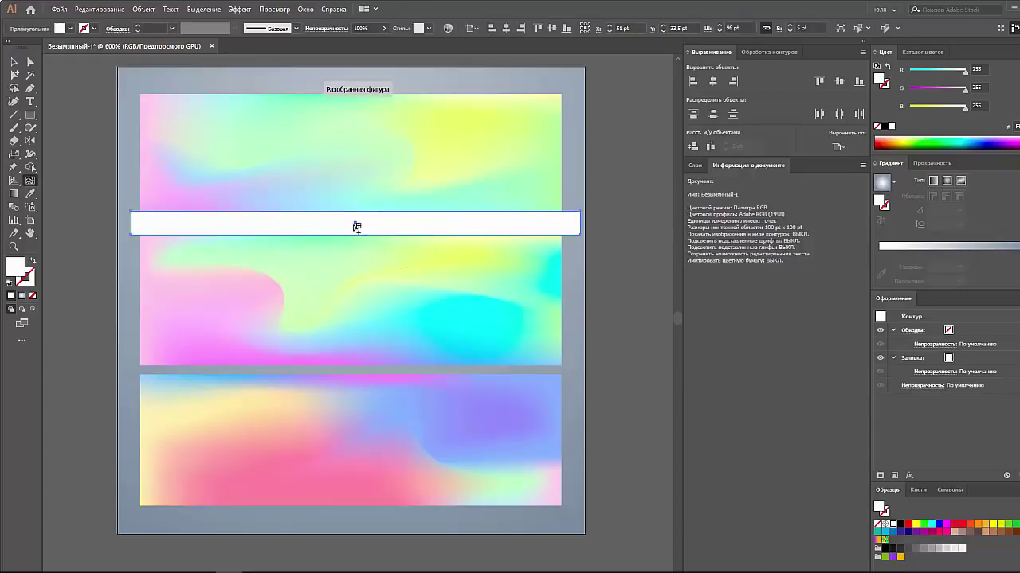
click(353, 228)
drag(353, 228, 353, 212)
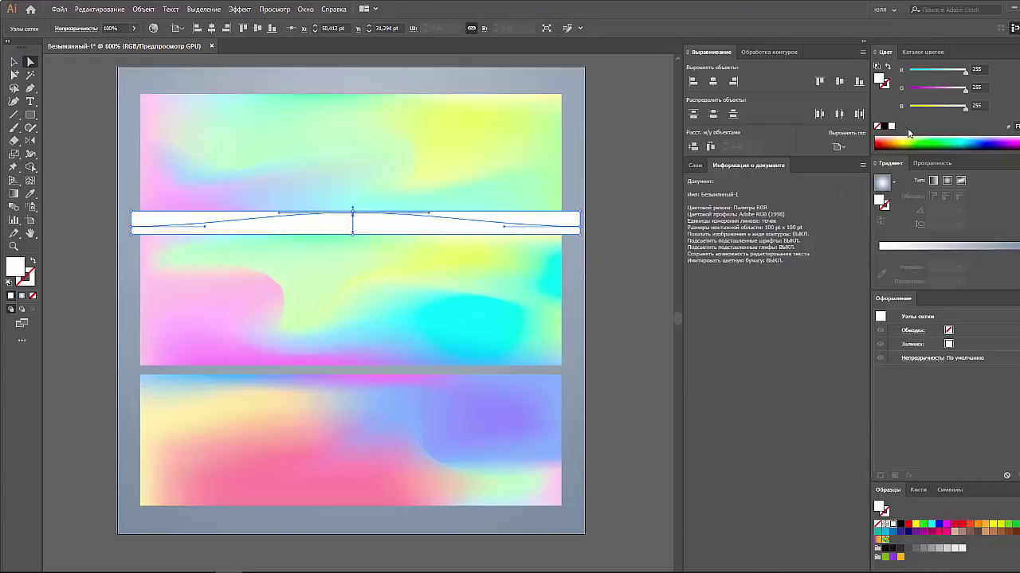
click(1016, 52)
click(950, 73)
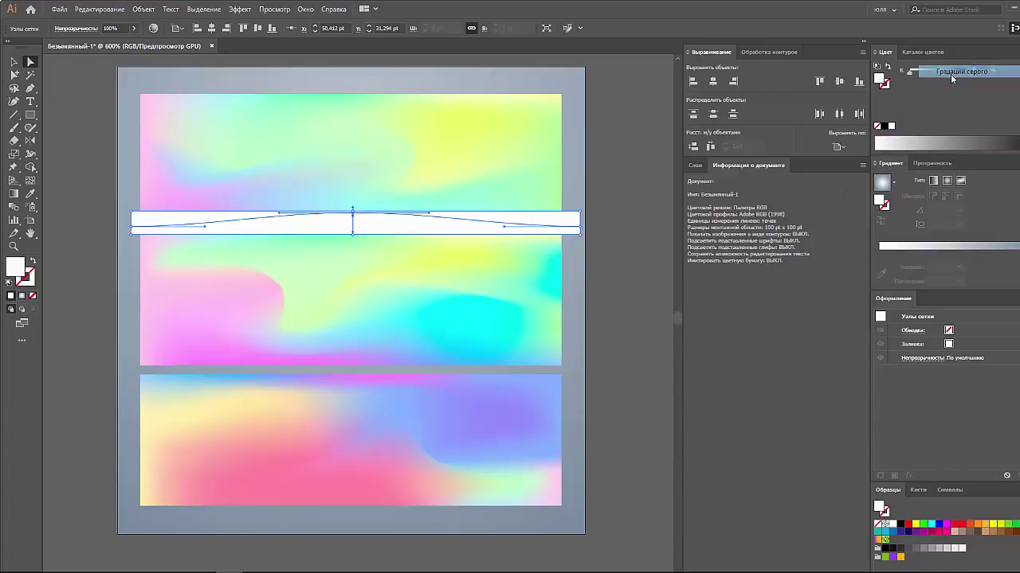
drag(950, 71, 933, 74)
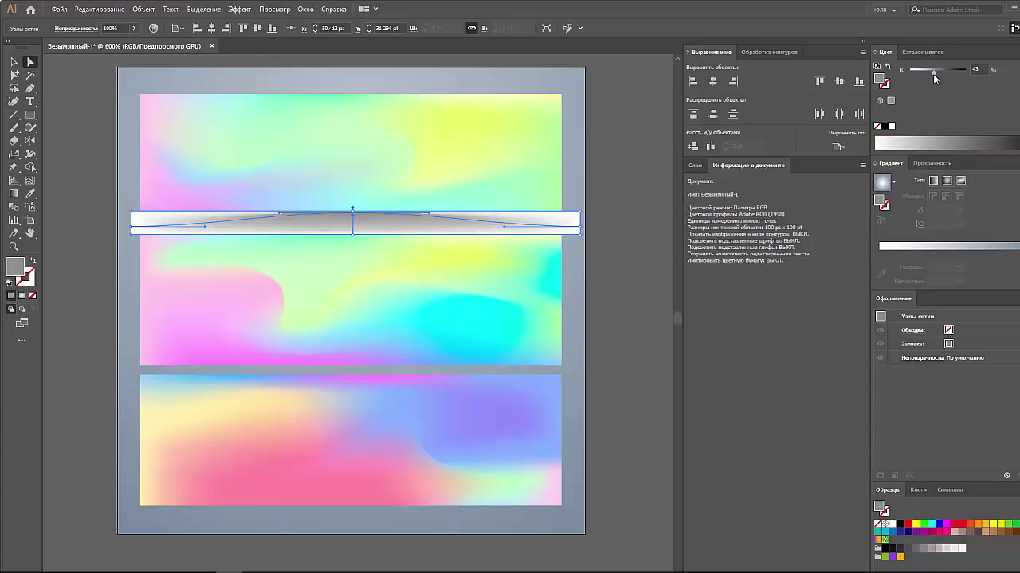
click(13, 62)
click(86, 91)
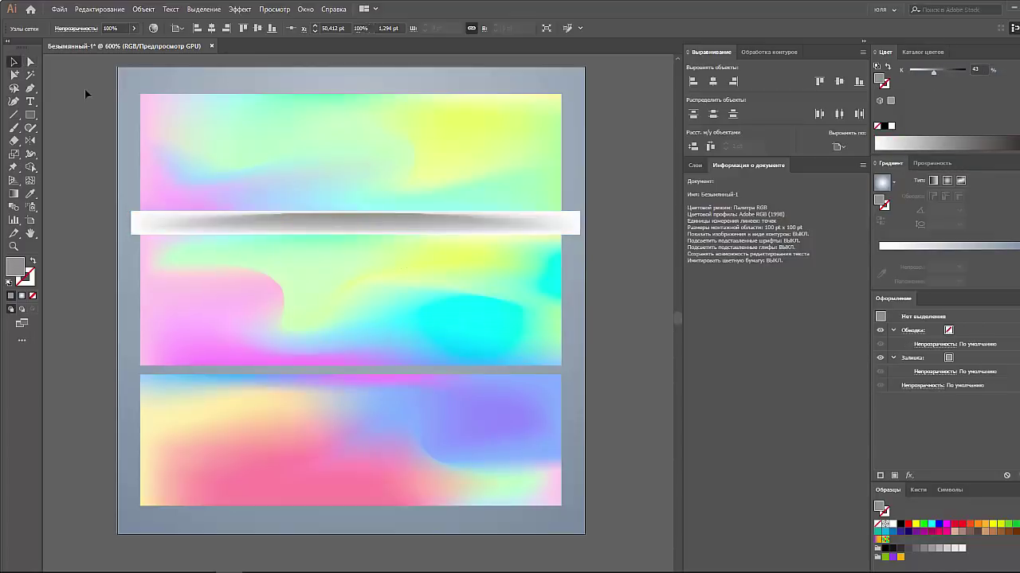
Set the shadow strip to Multiply and stack it beneath the mesh panels in Layers
click(409, 222)
click(924, 163)
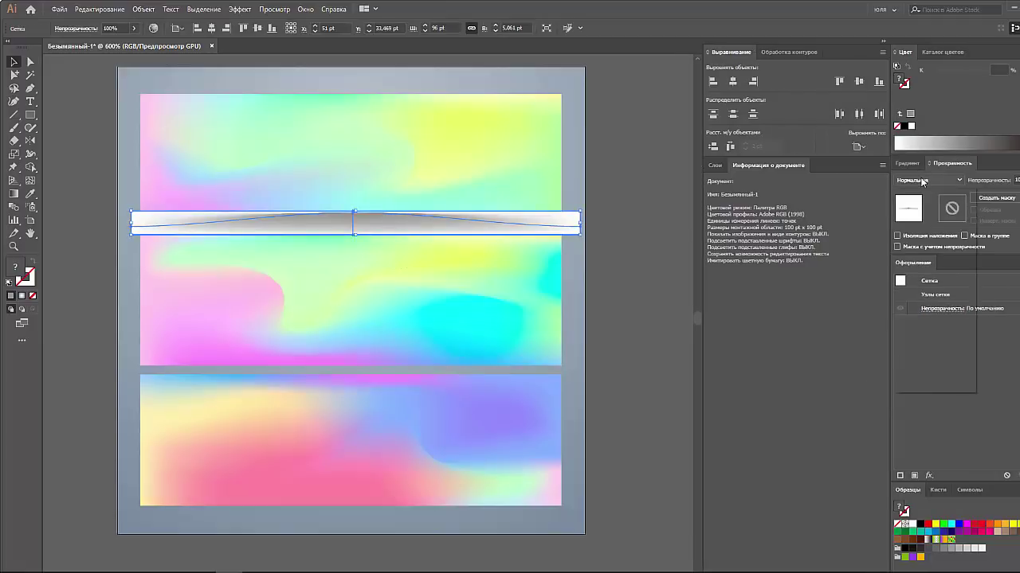
click(924, 219)
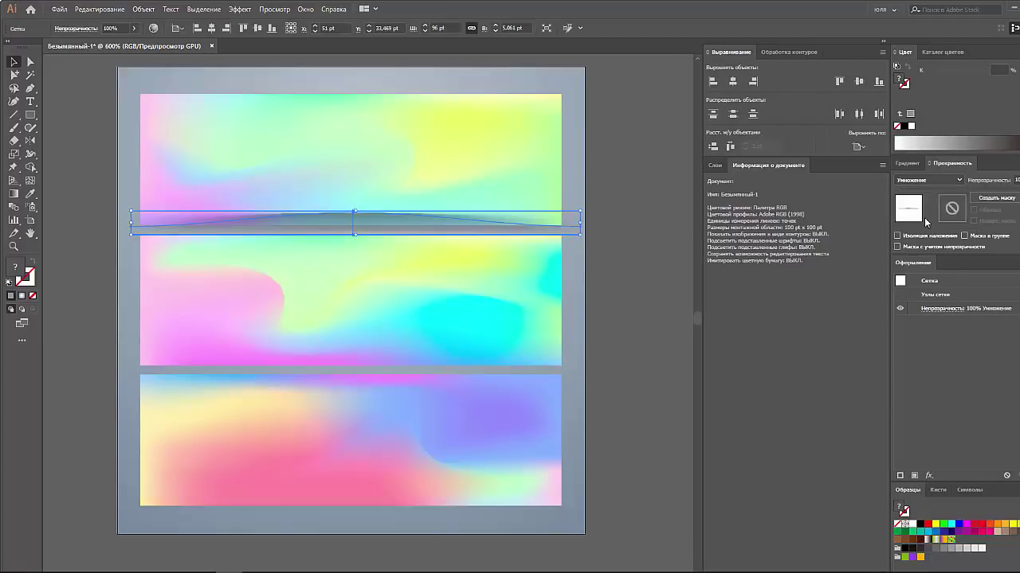
click(723, 169)
click(737, 183)
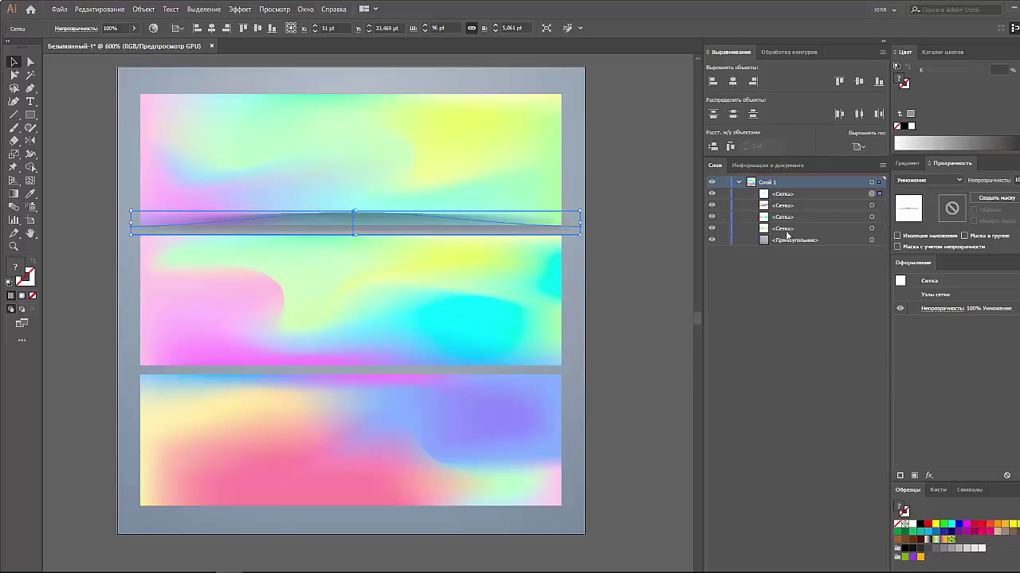
drag(778, 199, 779, 233)
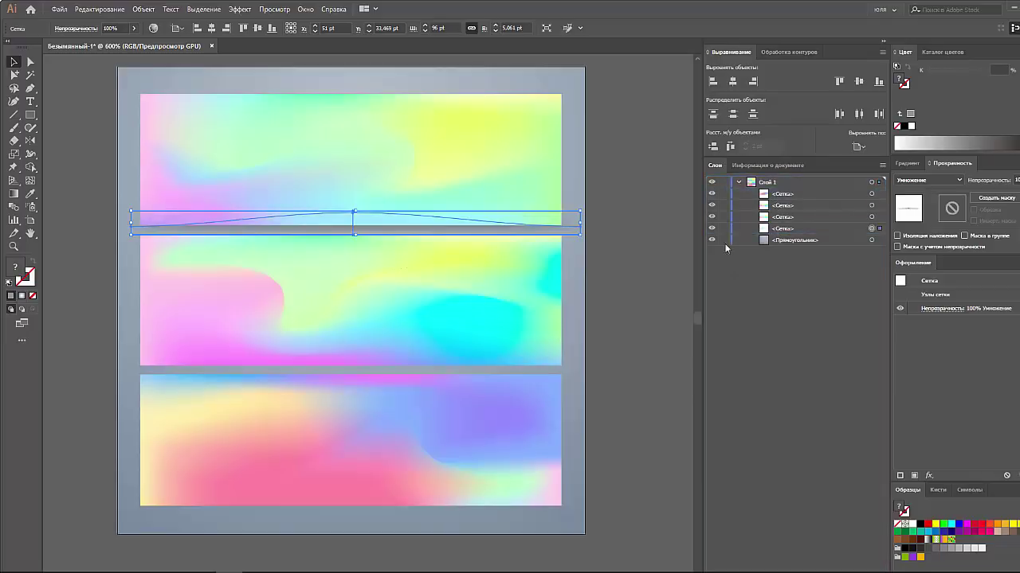
click(629, 263)
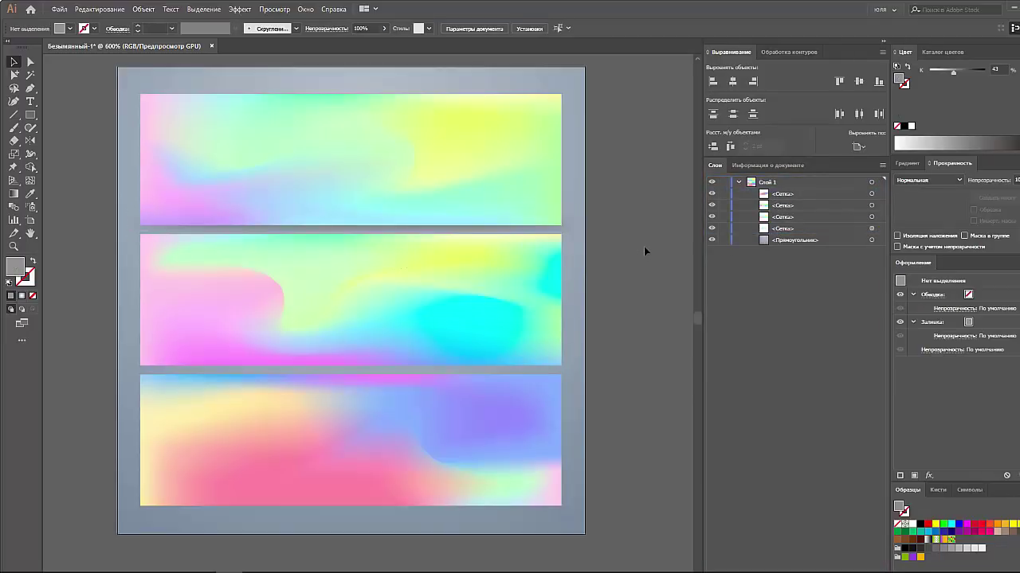
Copy the grouped shadow strip beneath the middle panel, then repeat it under the bottom panel
click(564, 229)
click(575, 235)
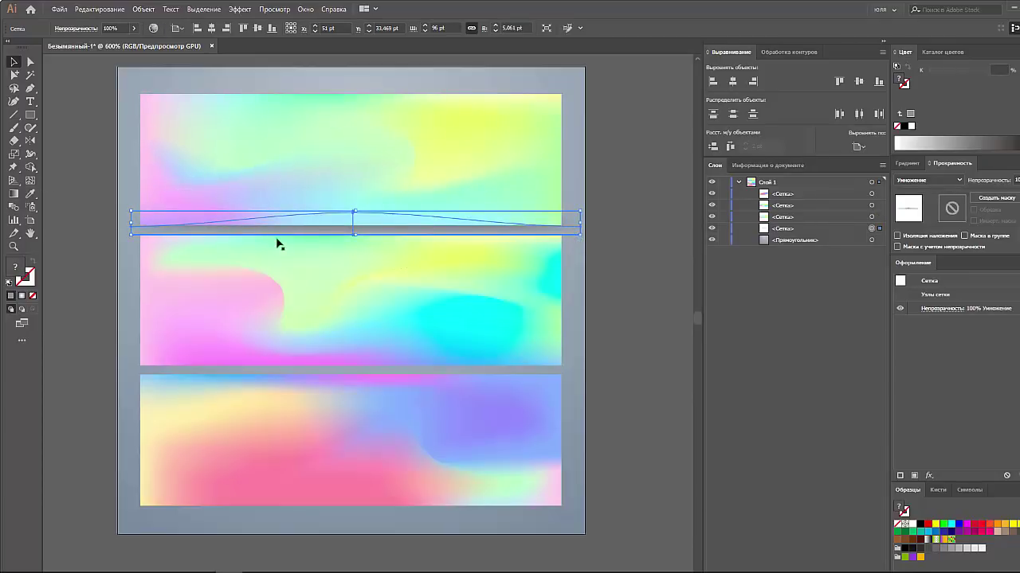
scroll(414, 244, up, 1)
drag(550, 245, 541, 388)
key(ctrl+g)
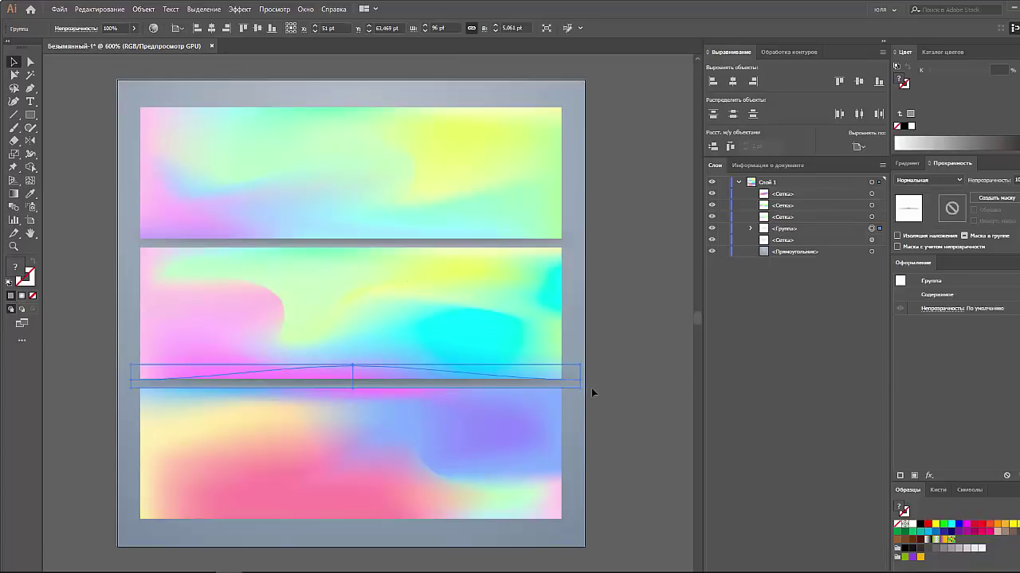
key(ctrl+d)
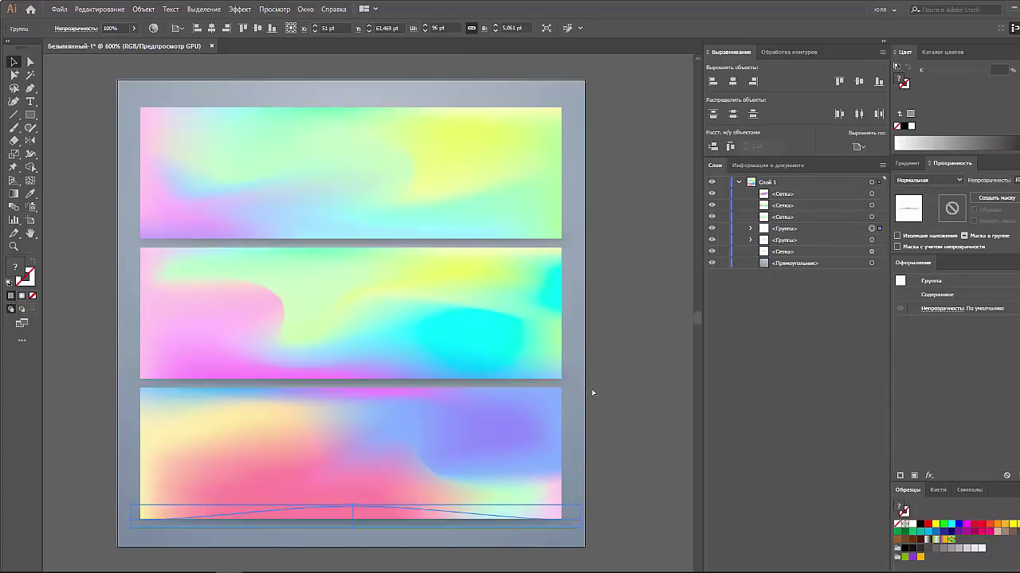
click(591, 387)
Stretch the bottom shadow strip slightly taller, to 6,061 pt high
scroll(623, 430, down, 1)
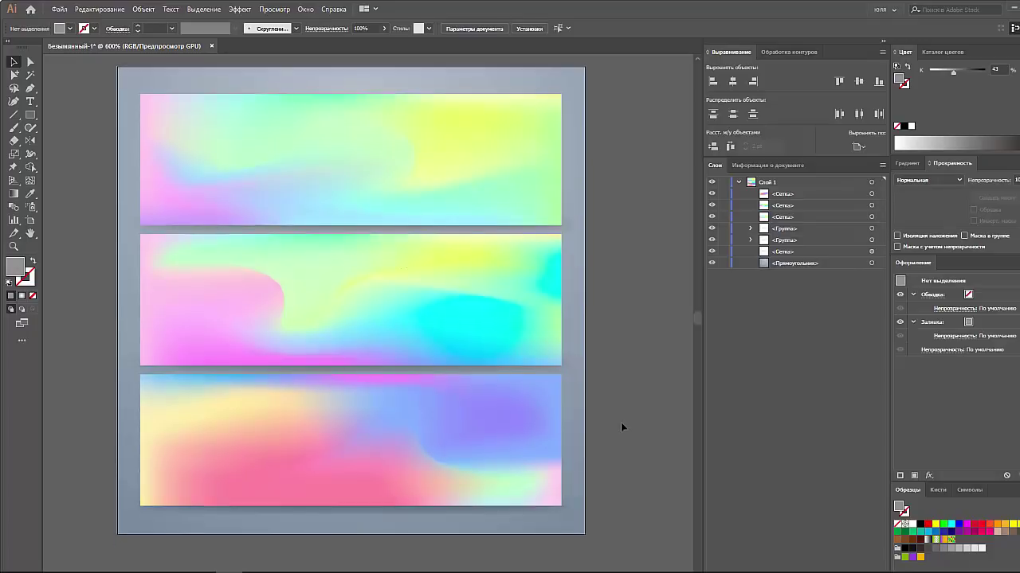
click(511, 523)
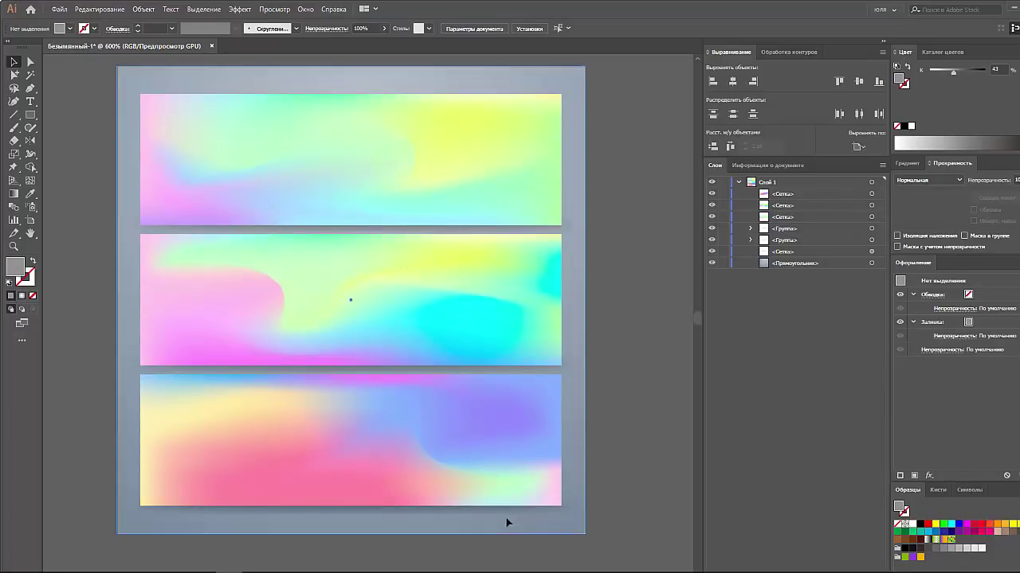
click(366, 514)
drag(355, 515, 355, 519)
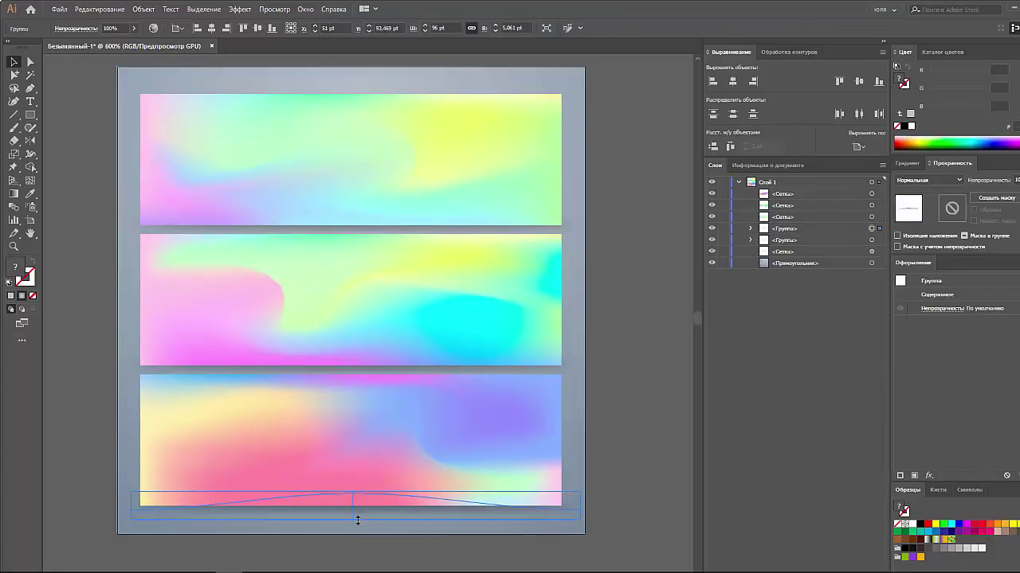
click(363, 371)
click(672, 403)
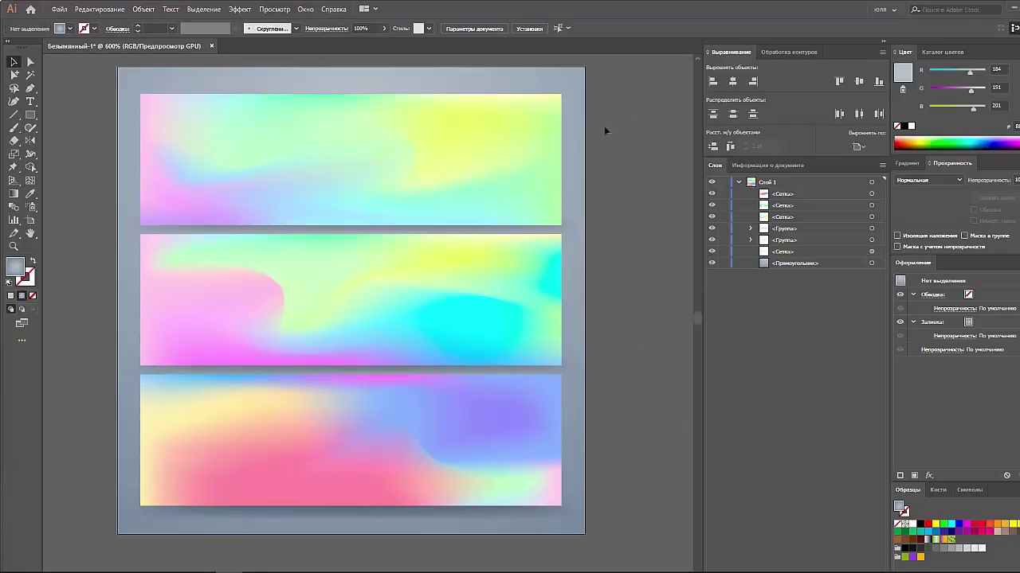
Select all artwork and review its Objects details in Document Info, then deselect
key(ctrl+a)
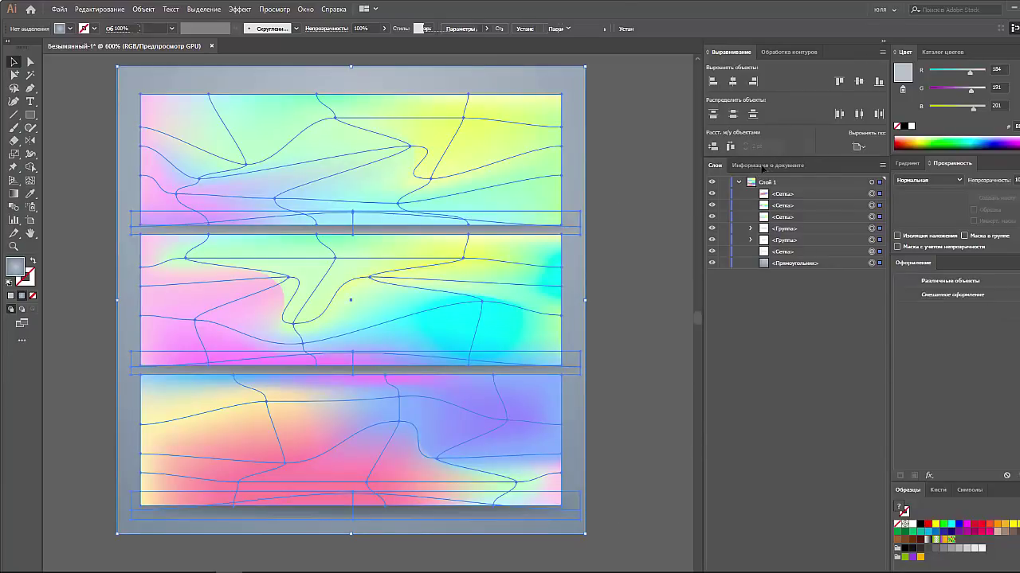
click(762, 169)
click(882, 165)
click(916, 197)
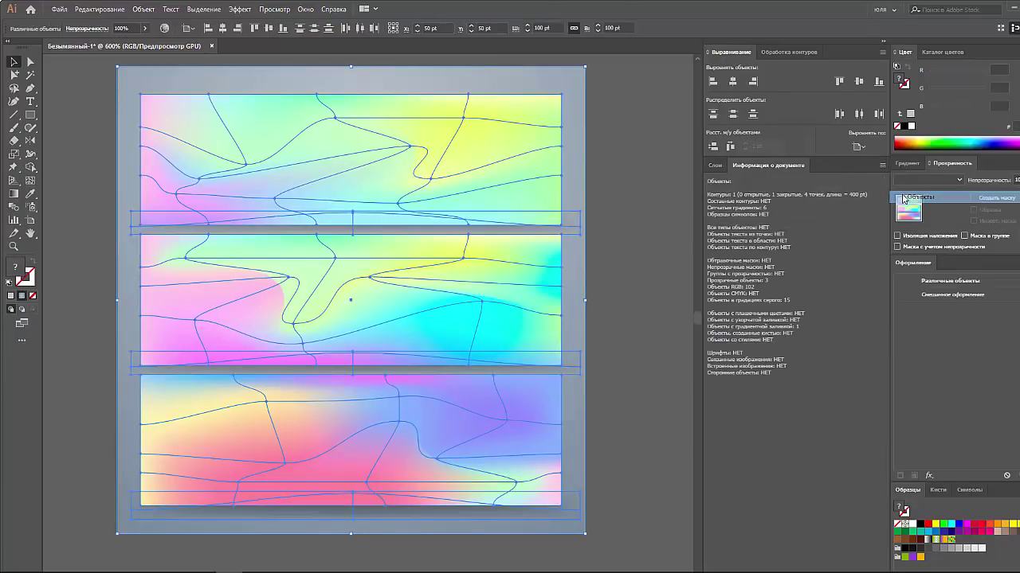
click(715, 165)
click(642, 186)
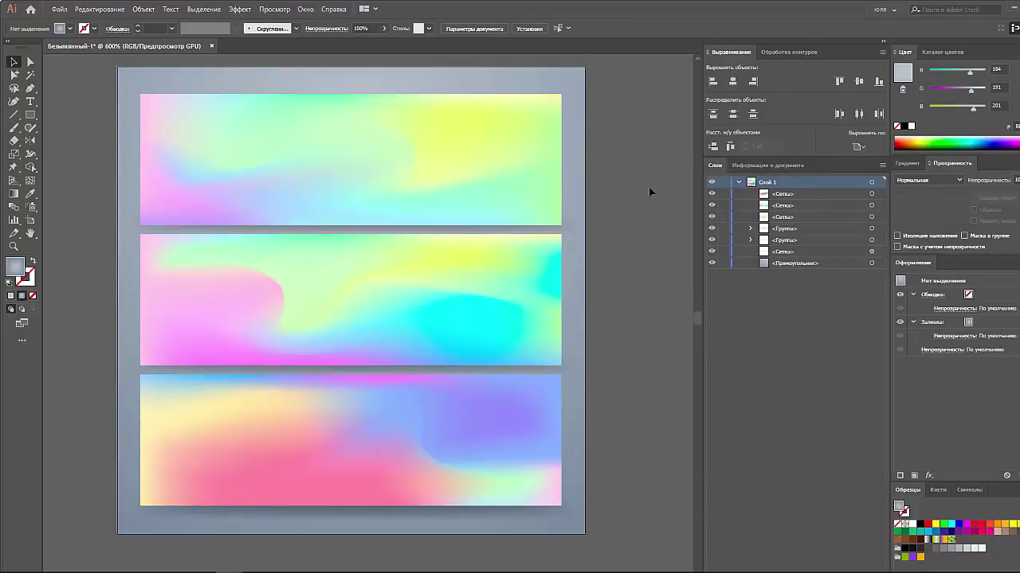